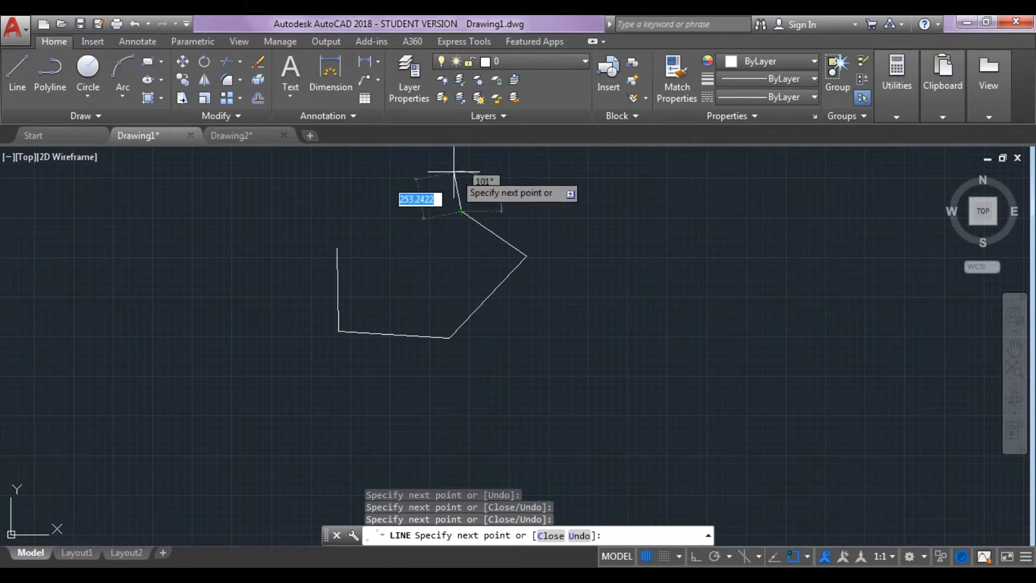
# Complete the irregular polygon with line segments across its upper left side, closing it at the starting point
pyautogui.click(400, 165)
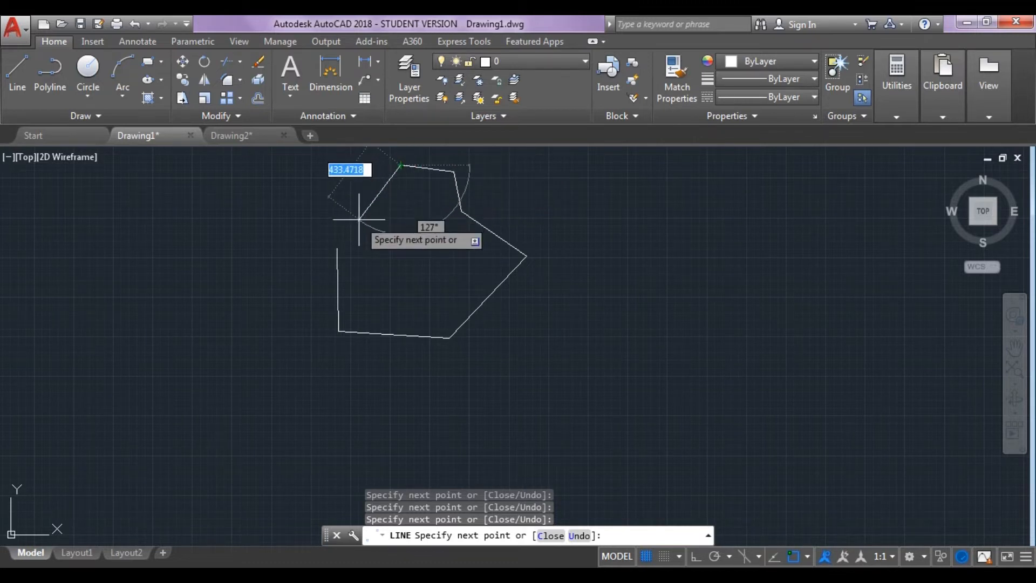
pyautogui.click(344, 186)
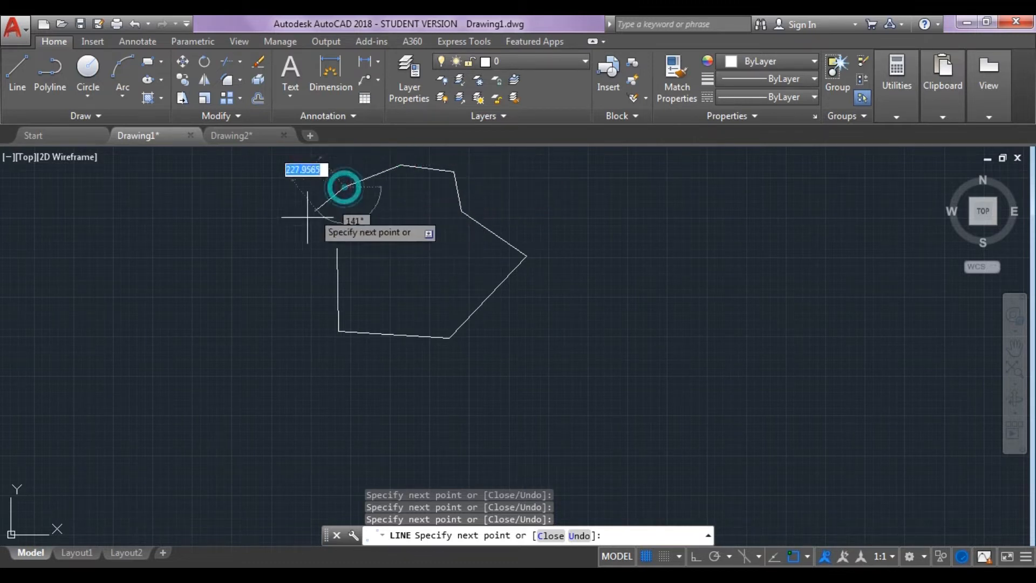
pyautogui.click(337, 248)
pyautogui.press('Escape')
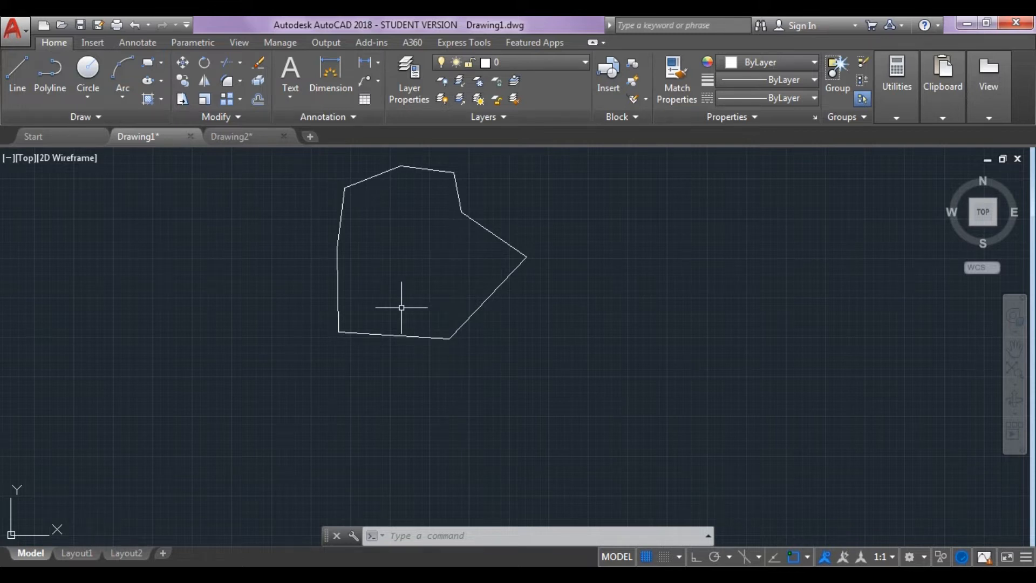
# Open the Drawing Units settings for Drawing1 and reposition the dialog over the drawing
pyautogui.click(16, 24)
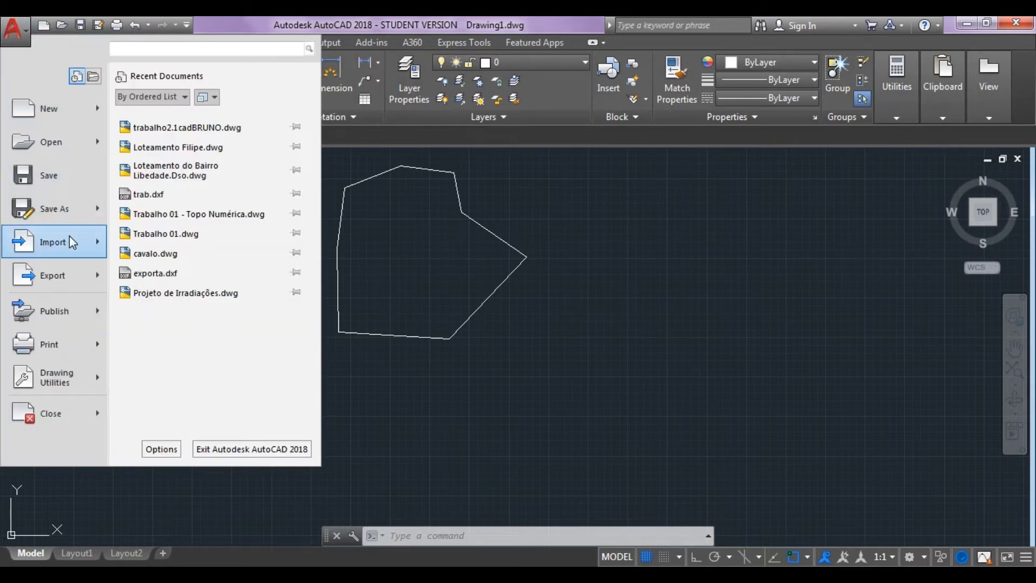
pyautogui.moveTo(71, 238)
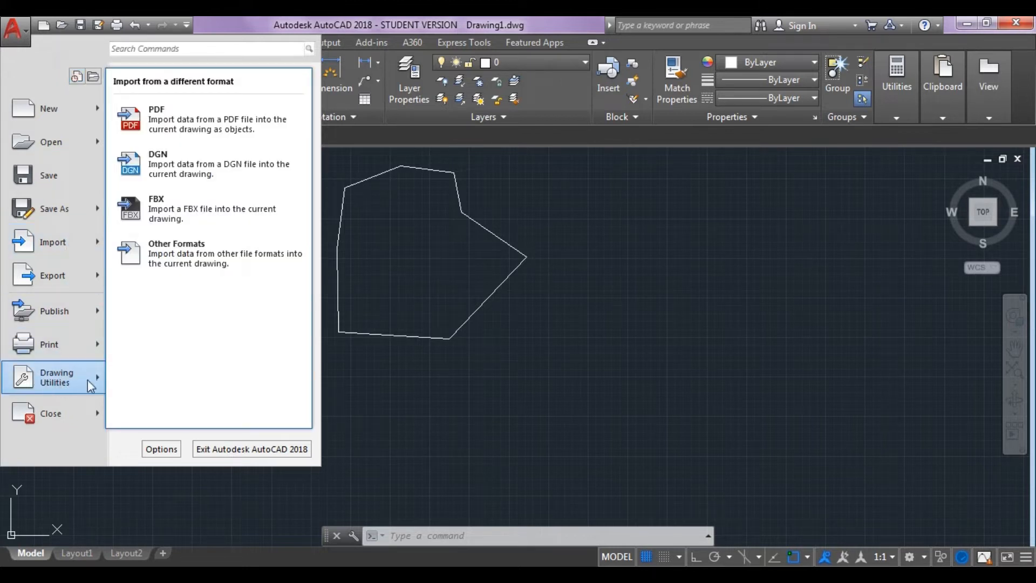
pyautogui.moveTo(70, 382)
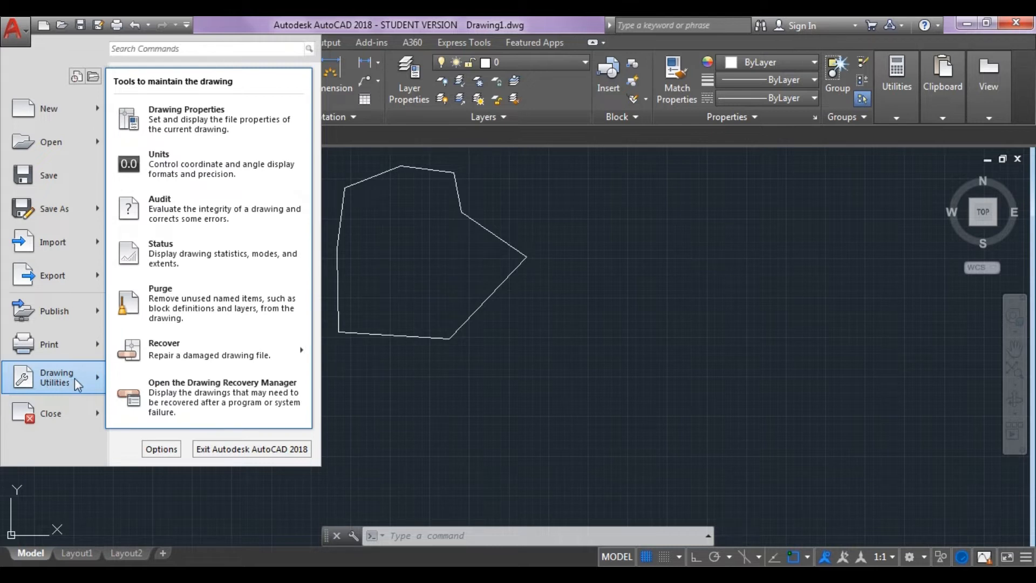
pyautogui.click(196, 167)
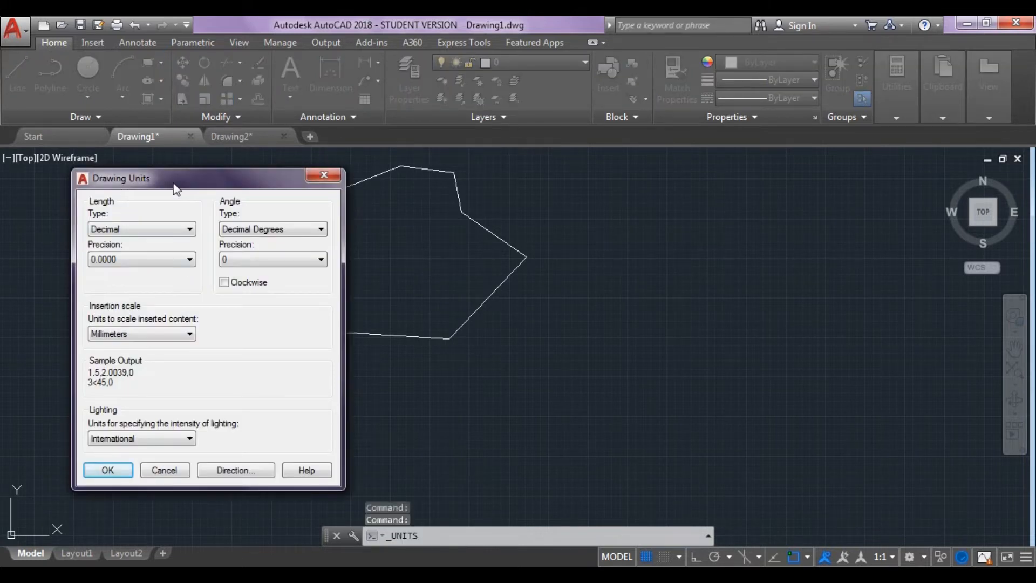
pyautogui.moveTo(174, 185); pyautogui.dragTo(263, 190)
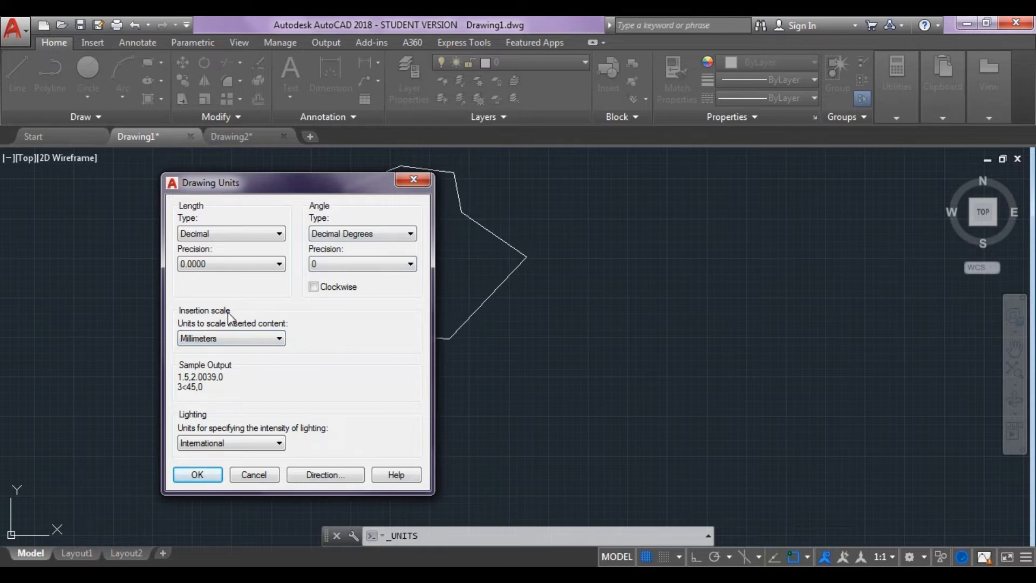
# Try the Architectural and Scientific length types, check the Architectural precision choices, and restore the Decimal type
pyautogui.click(221, 237)
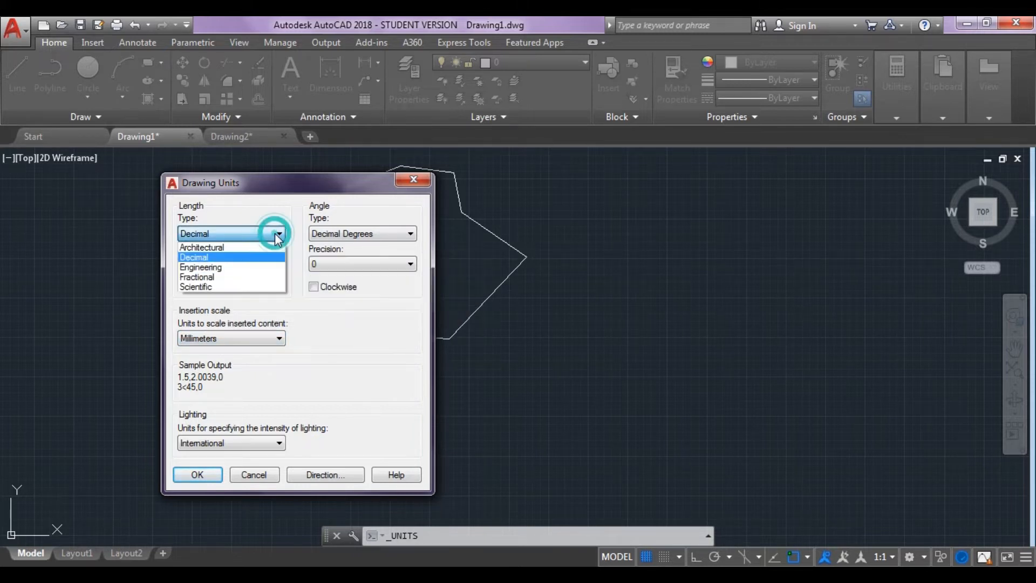
pyautogui.click(240, 249)
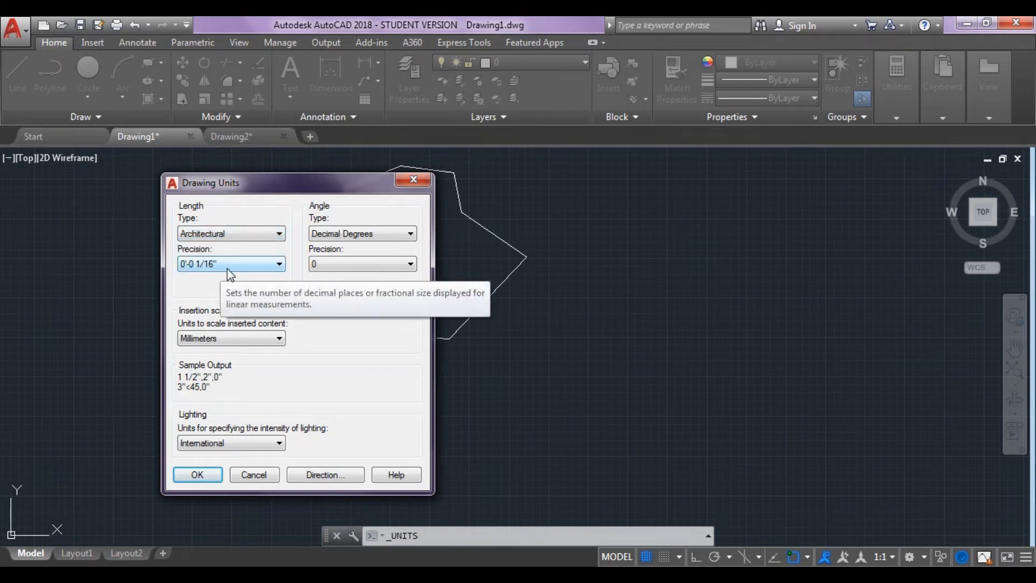
pyautogui.click(278, 264)
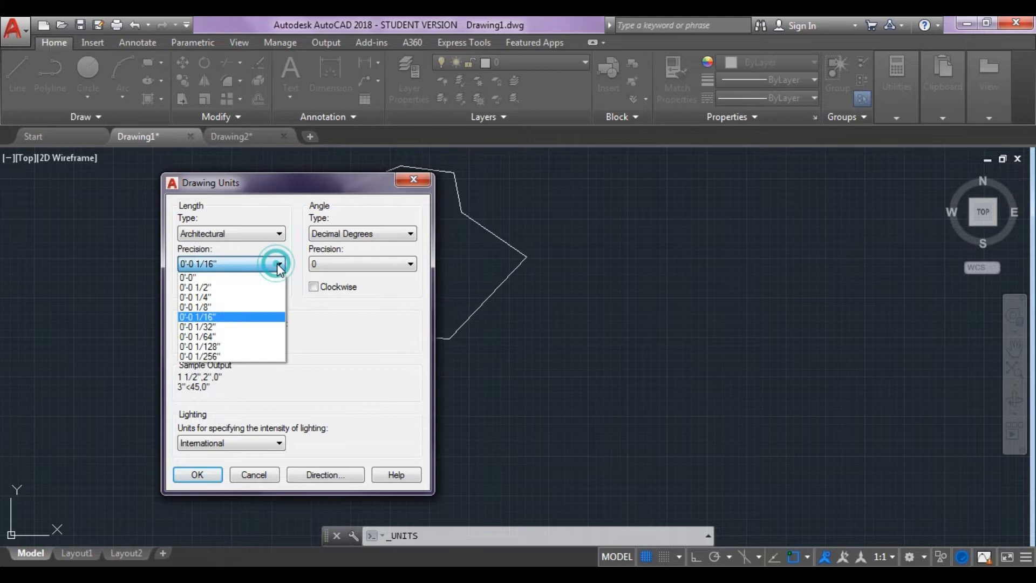
pyautogui.click(279, 266)
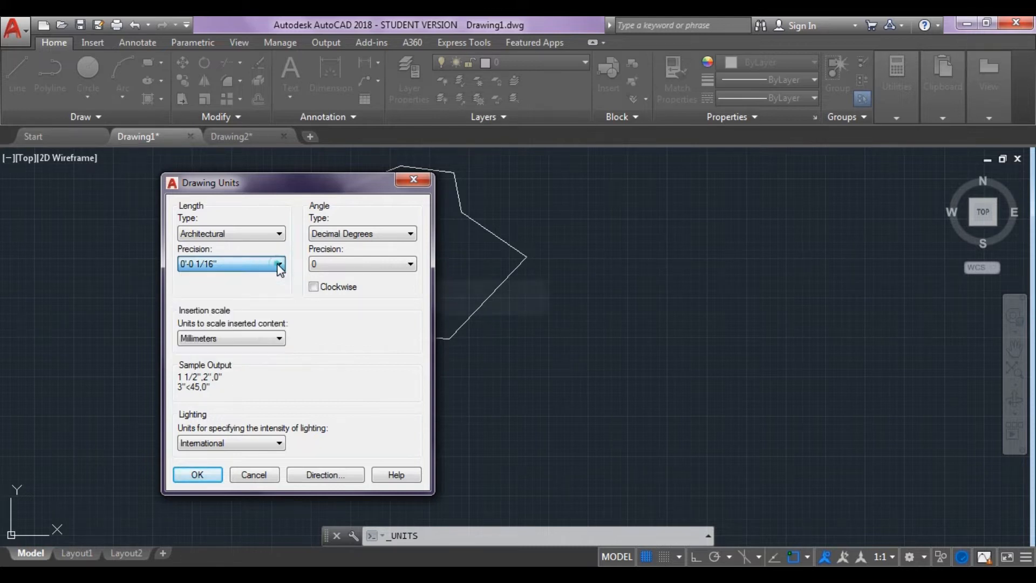
pyautogui.click(278, 234)
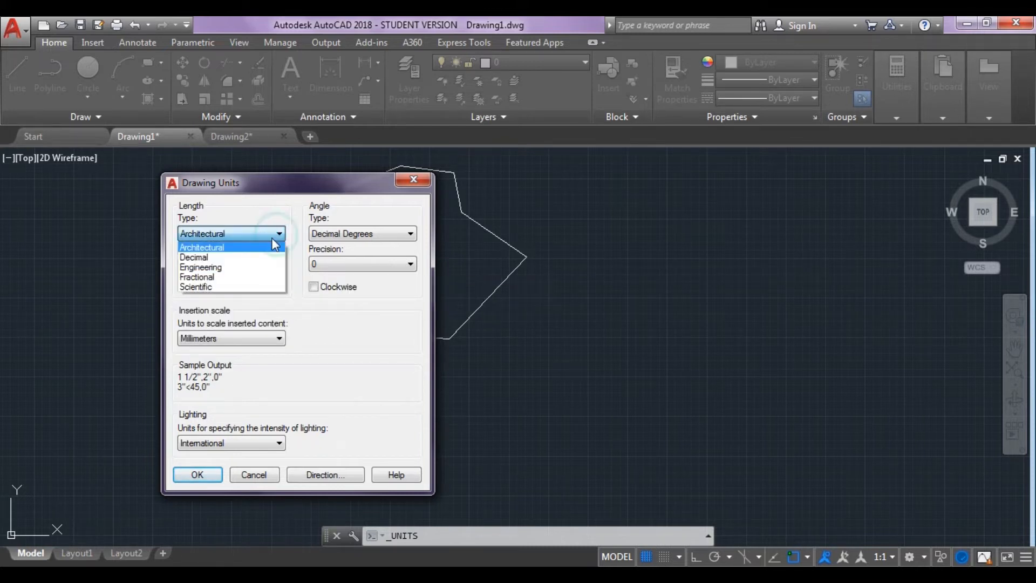
pyautogui.click(218, 287)
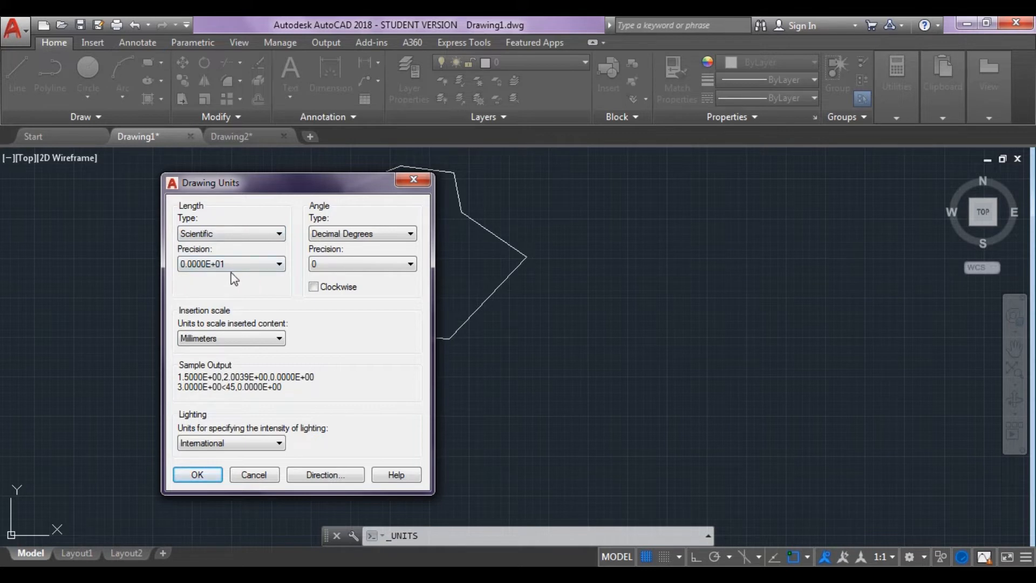
pyautogui.click(279, 233)
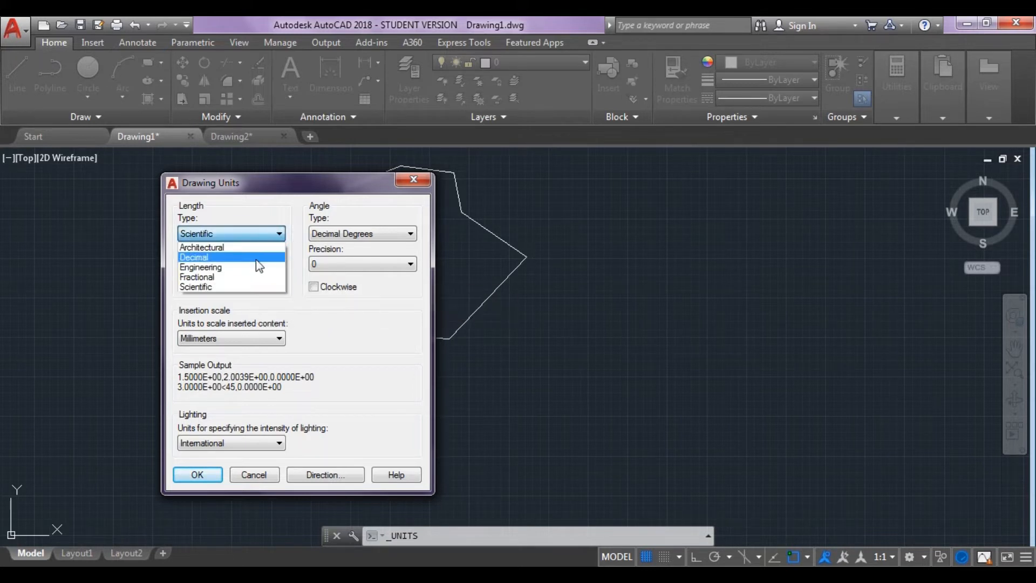
pyautogui.click(207, 257)
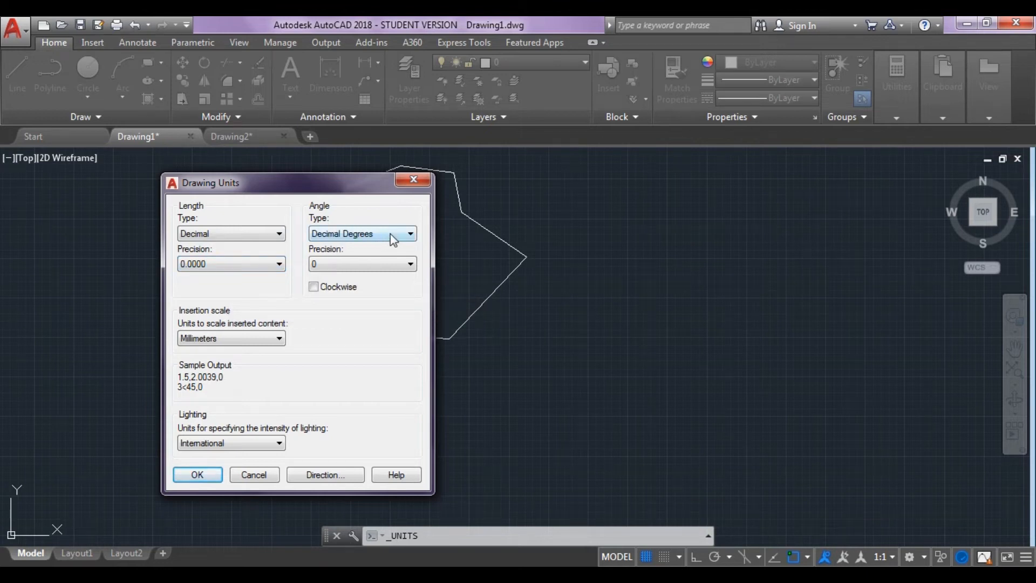
# Set the angle type to Deg/Min/Sec, keep Millimeters as the insertion scale, and make angles measure clockwise
pyautogui.click(409, 233)
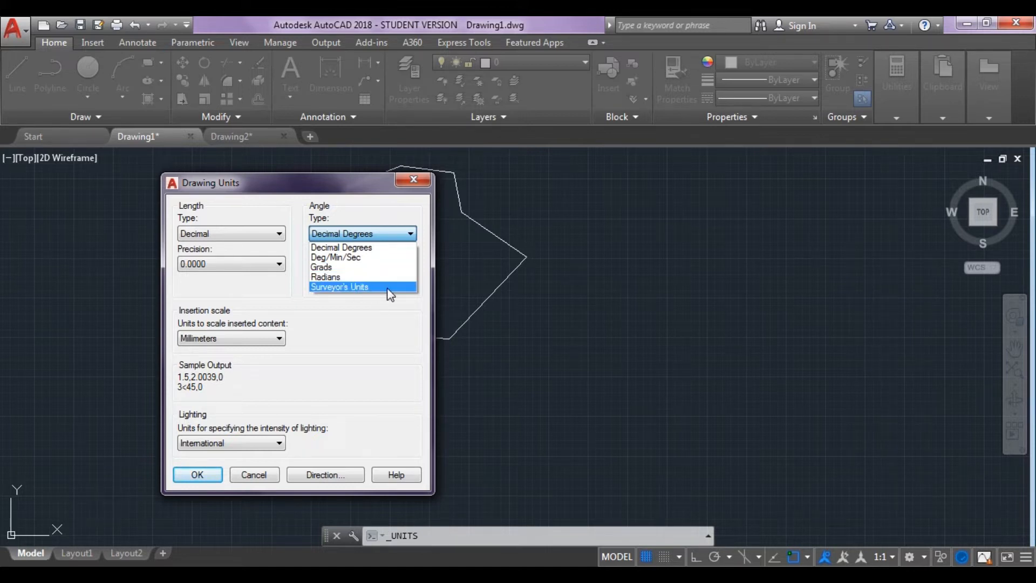
pyautogui.click(375, 321)
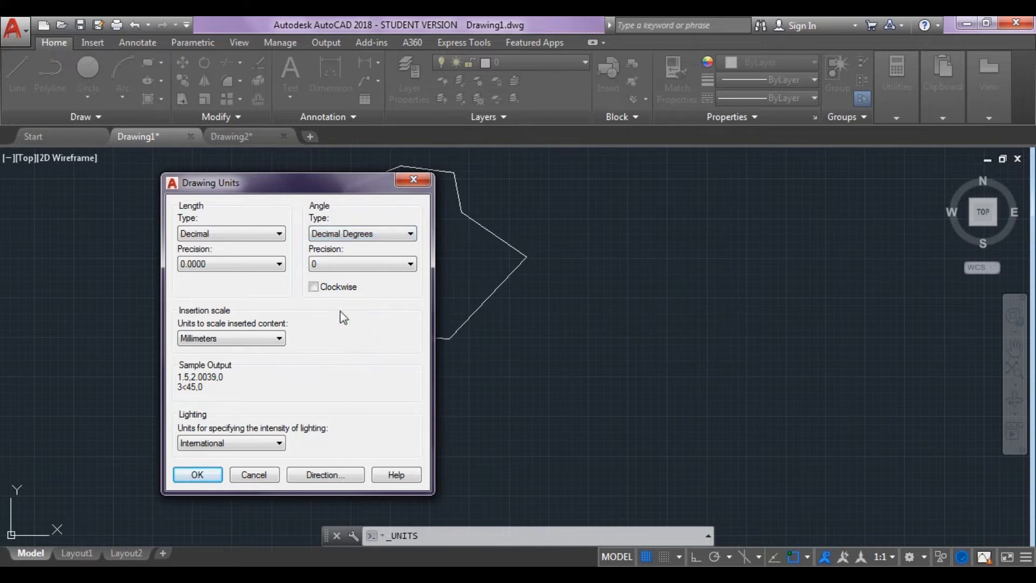
pyautogui.click(393, 236)
pyautogui.click(366, 259)
pyautogui.click(278, 339)
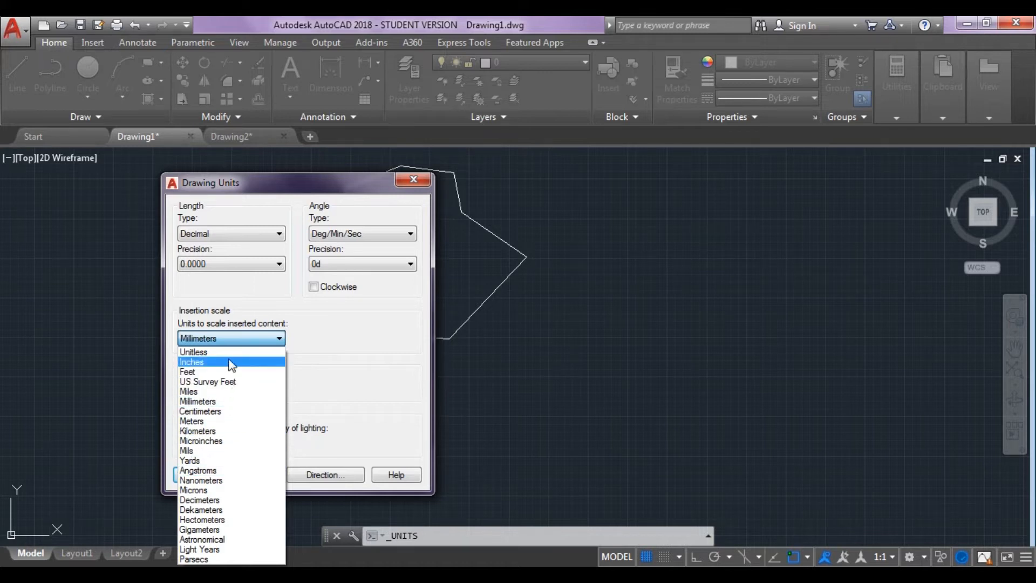
pyautogui.click(232, 402)
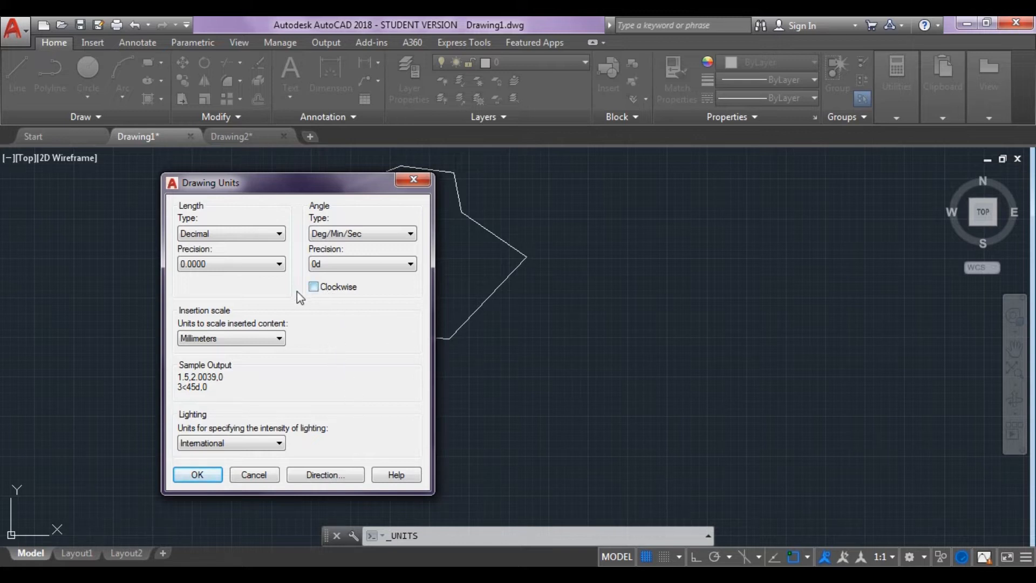
pyautogui.click(314, 288)
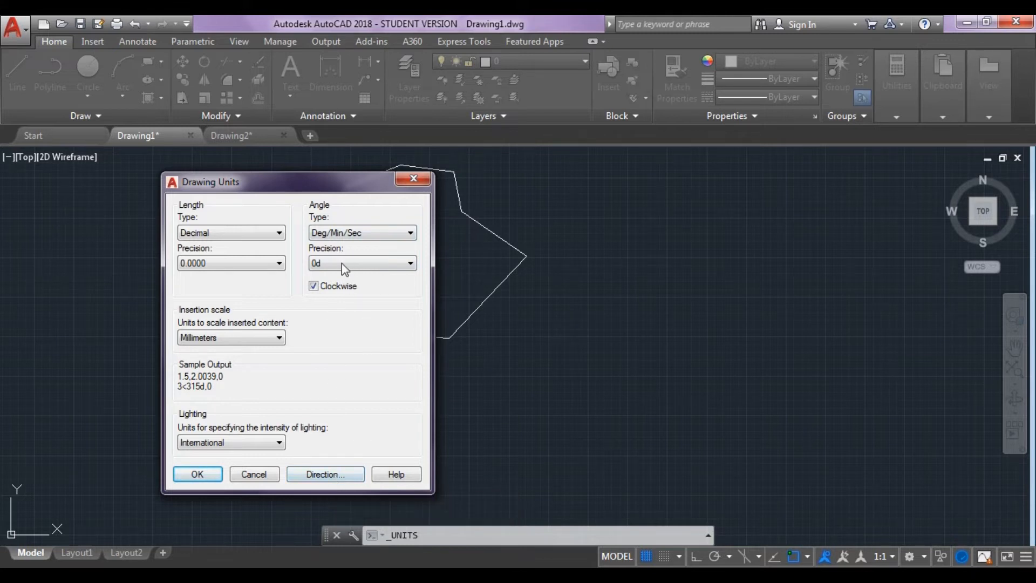
# Define a custom base angle from the midpoint of the polygon's upper right sloping edge to its rightmost vertex, and accept the unit settings
pyautogui.click(347, 474)
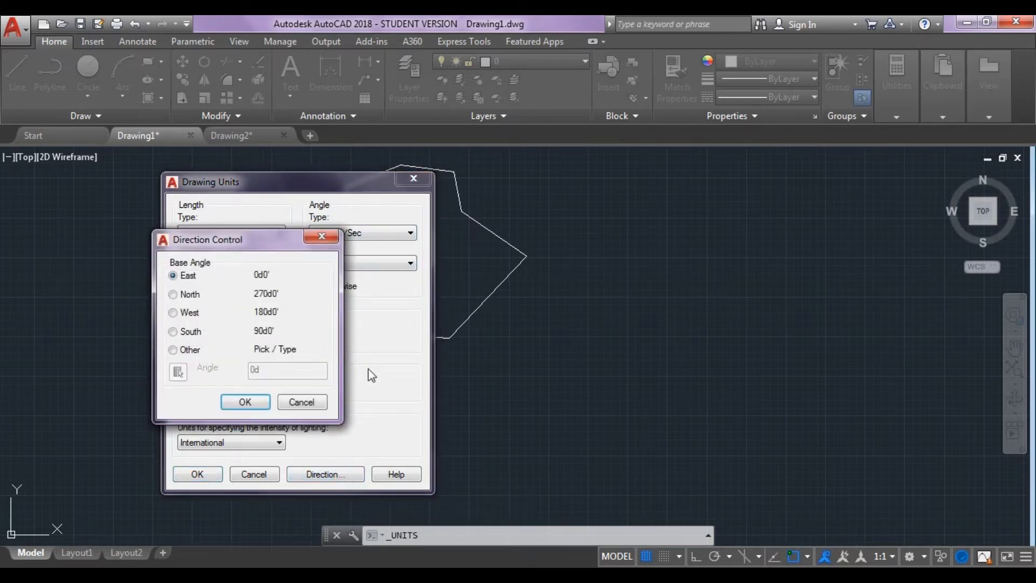
pyautogui.moveTo(238, 240)
pyautogui.mouseDown()
pyautogui.moveTo(273, 270)
pyautogui.moveTo(318, 285)
pyautogui.mouseUp()
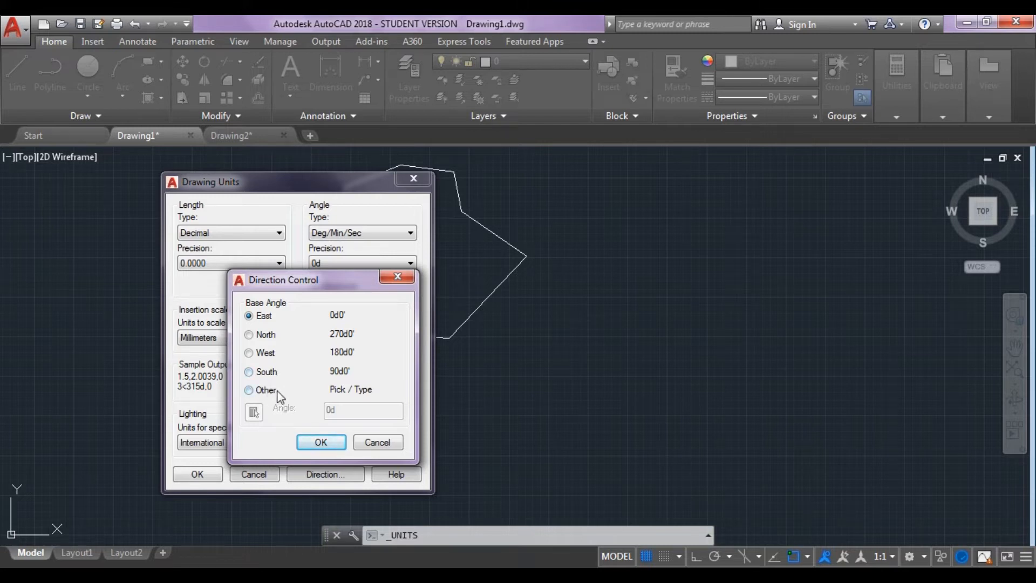
pyautogui.click(248, 390)
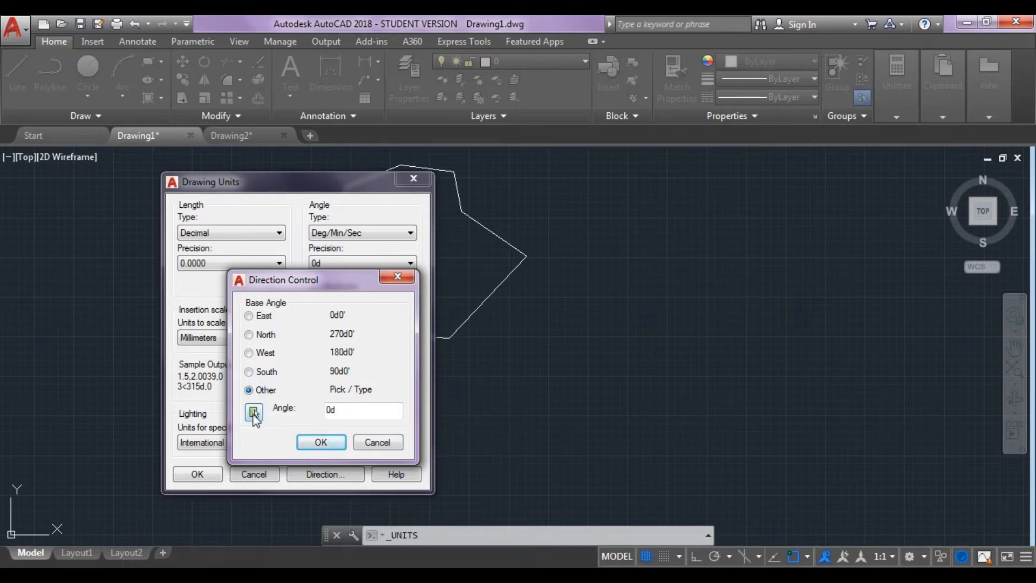
pyautogui.click(254, 412)
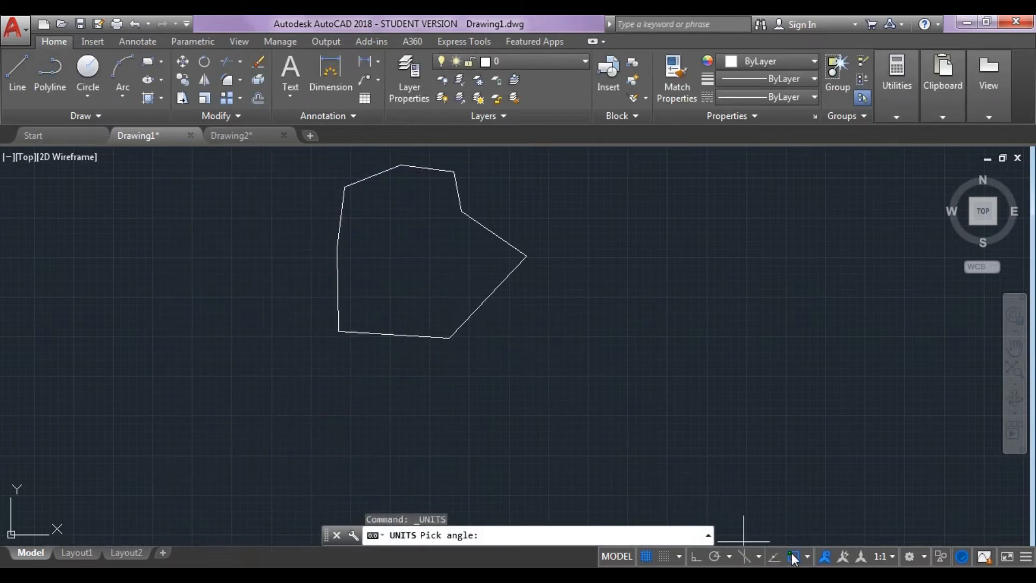
pyautogui.click(494, 234)
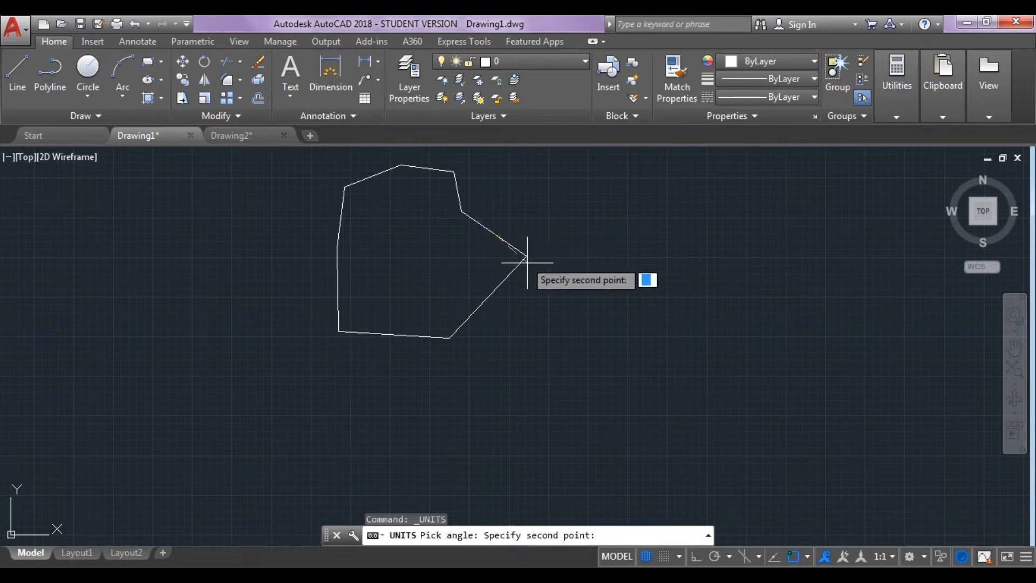
pyautogui.click(526, 255)
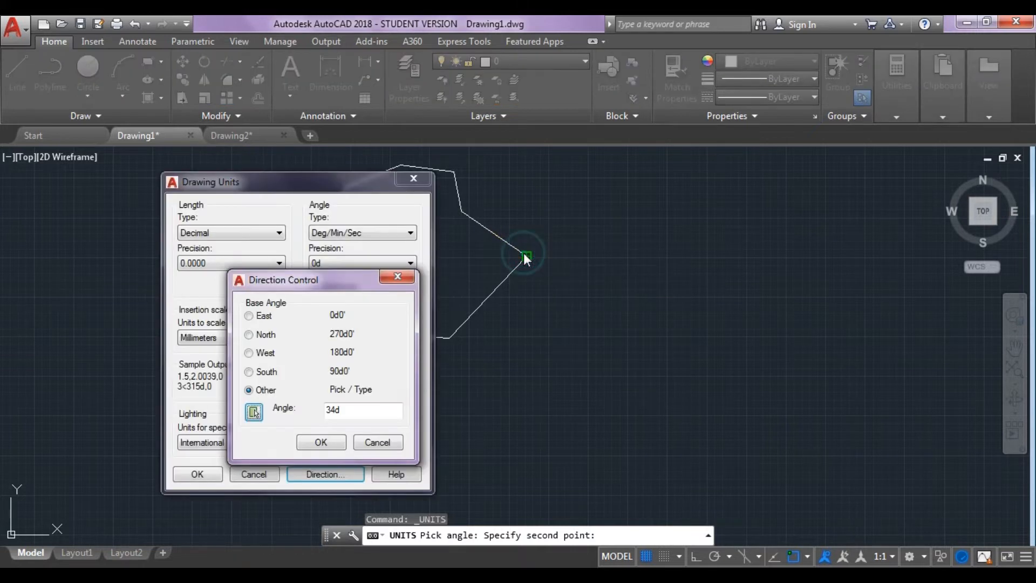
pyautogui.click(329, 442)
pyautogui.click(214, 475)
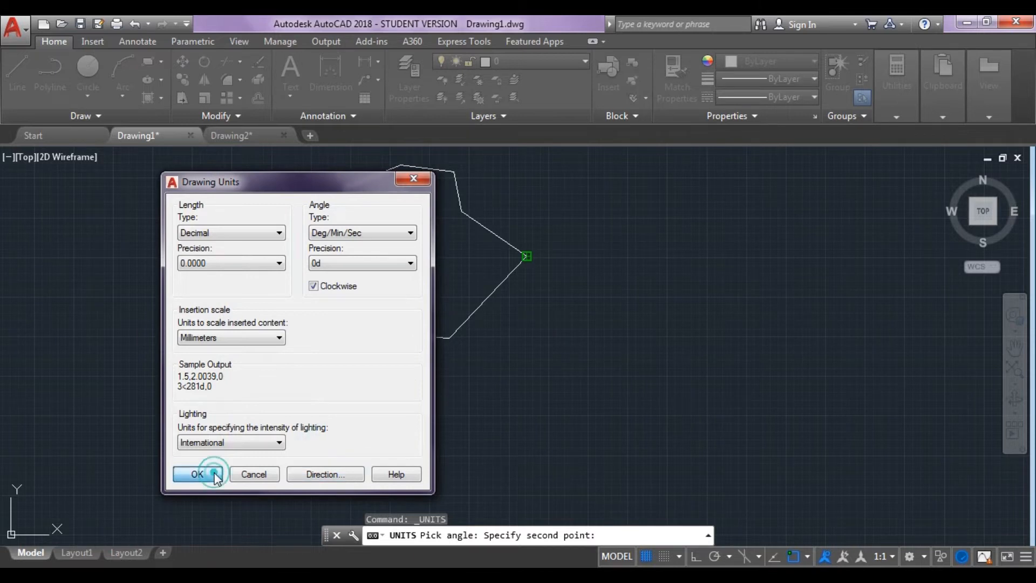
# Check the angle readout by starting a trial line at the polygon's rightmost vertex, and cancel the line
pyautogui.click(17, 73)
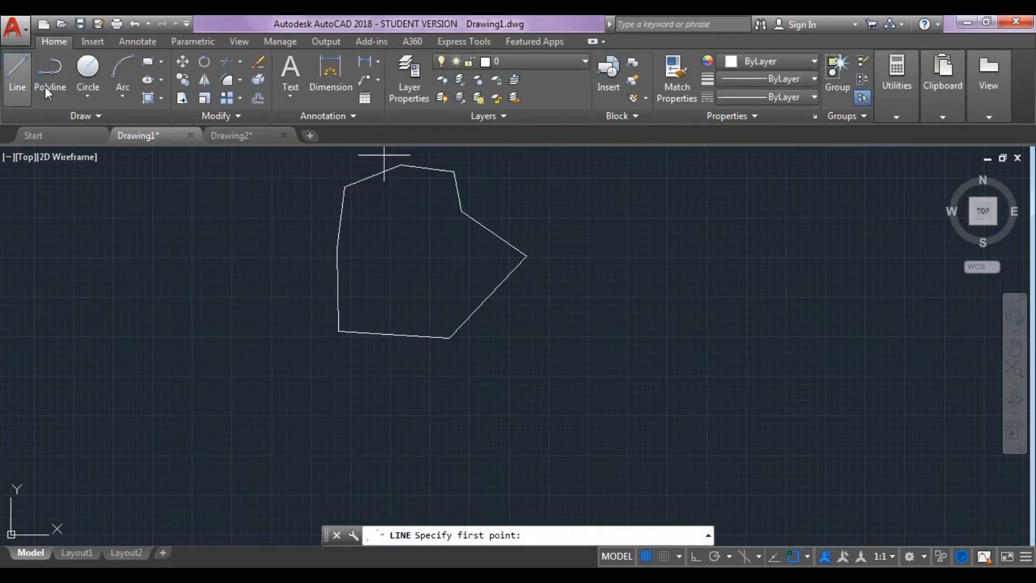
pyautogui.click(526, 256)
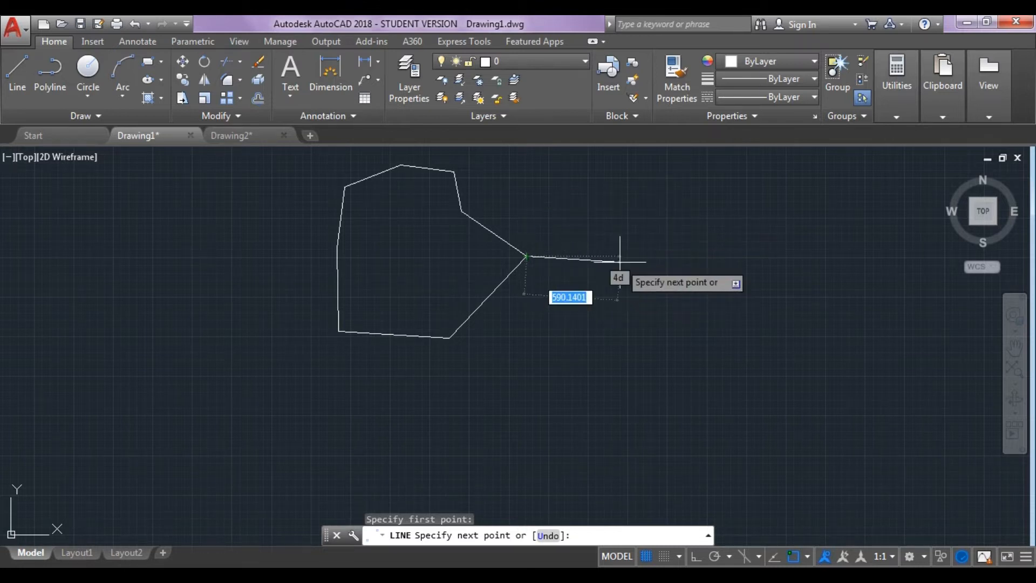
pyautogui.press('Escape')
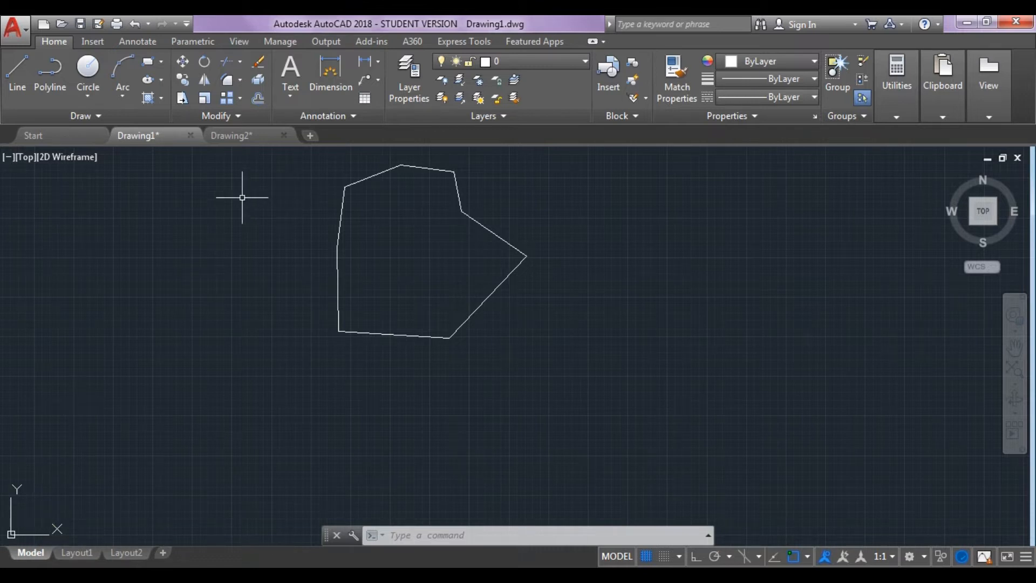
# Switch to Drawing2 and orbit its 3D view to examine the X, Y and Z axes
pyautogui.click(244, 135)
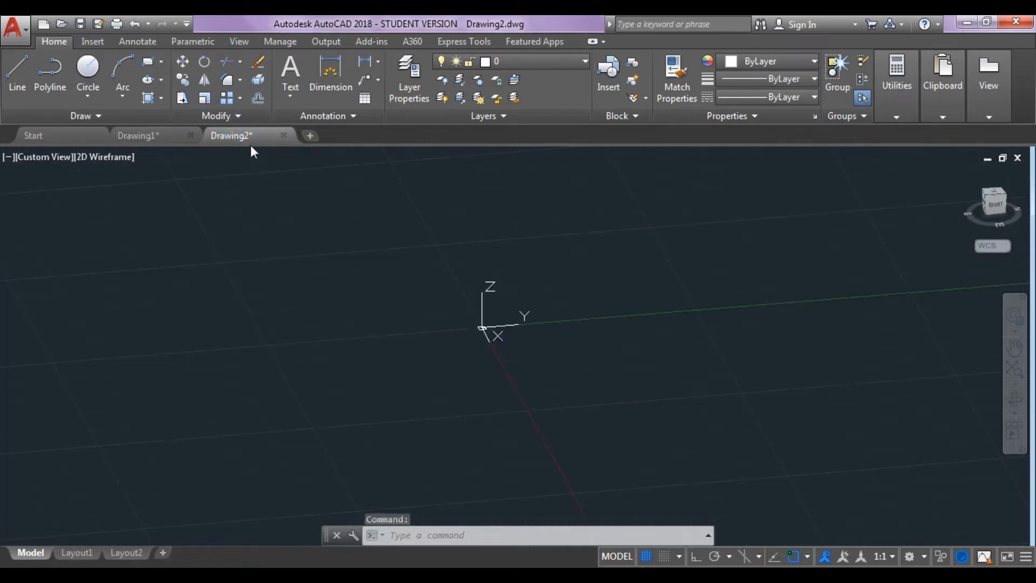
pyautogui.click(1014, 400)
pyautogui.moveTo(561, 349); pyautogui.dragTo(447, 377)
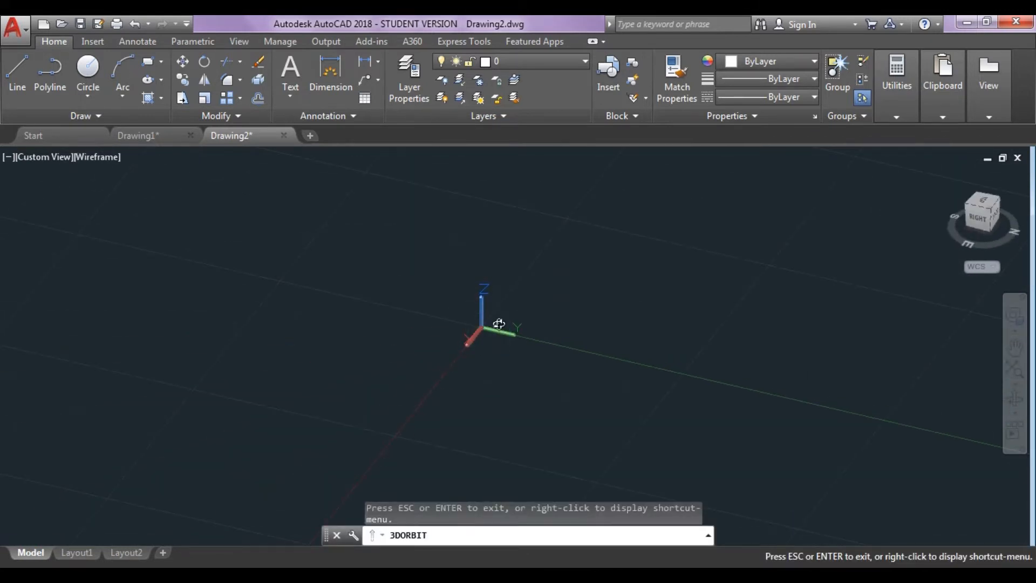
# Switch to Drawing1 and start a line with its first point at X 132.46, Y 700.42
pyautogui.click(154, 137)
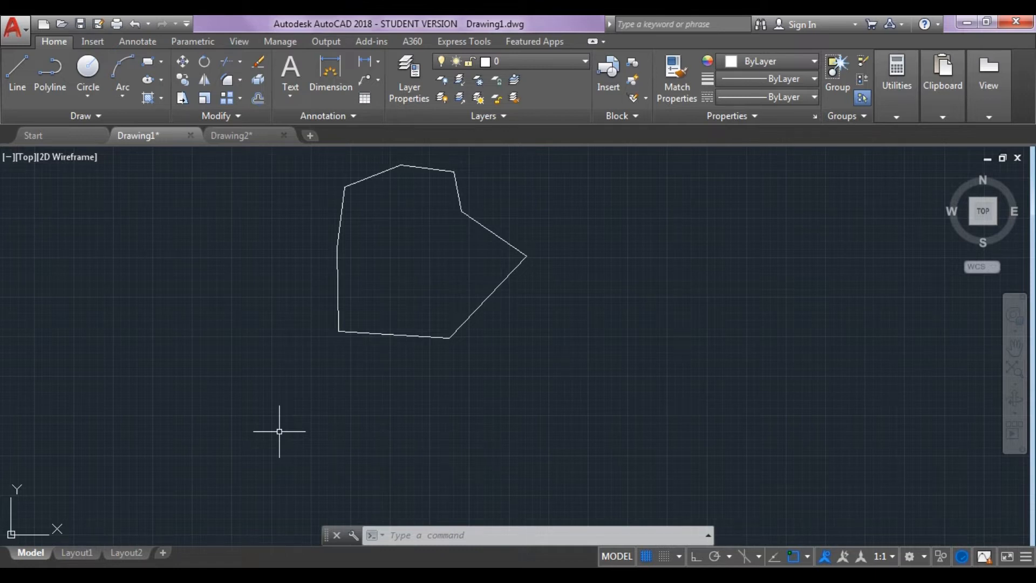
pyautogui.click(15, 67)
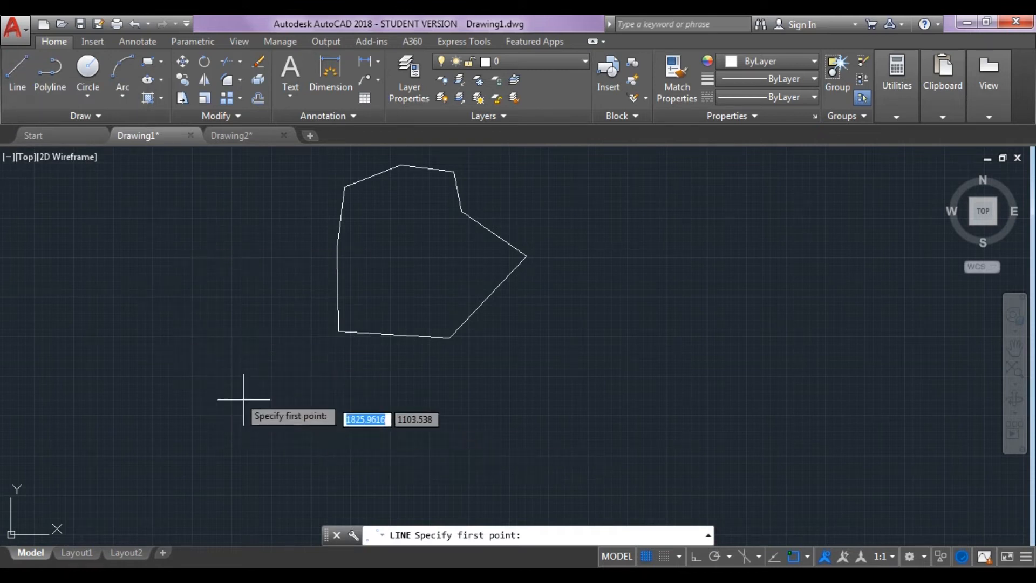
pyautogui.click(17, 93)
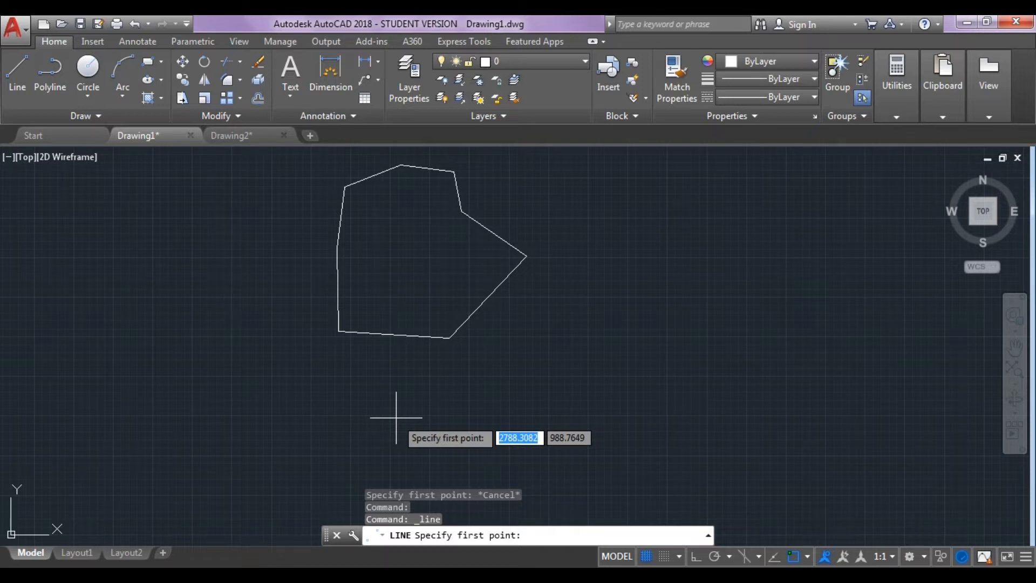
pyautogui.write('13')
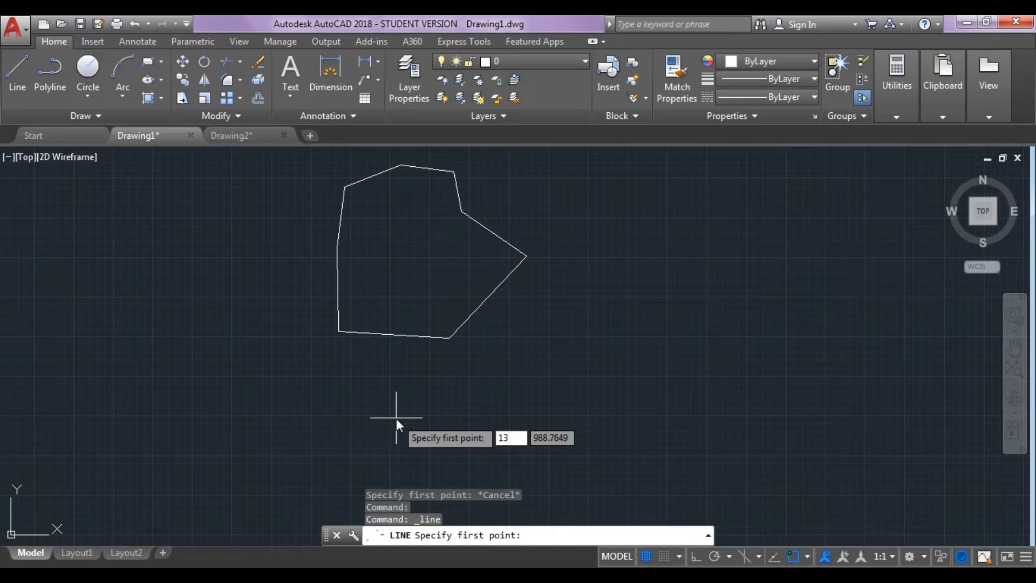
pyautogui.write('2.')
pyautogui.write('46')
pyautogui.press('Tab')
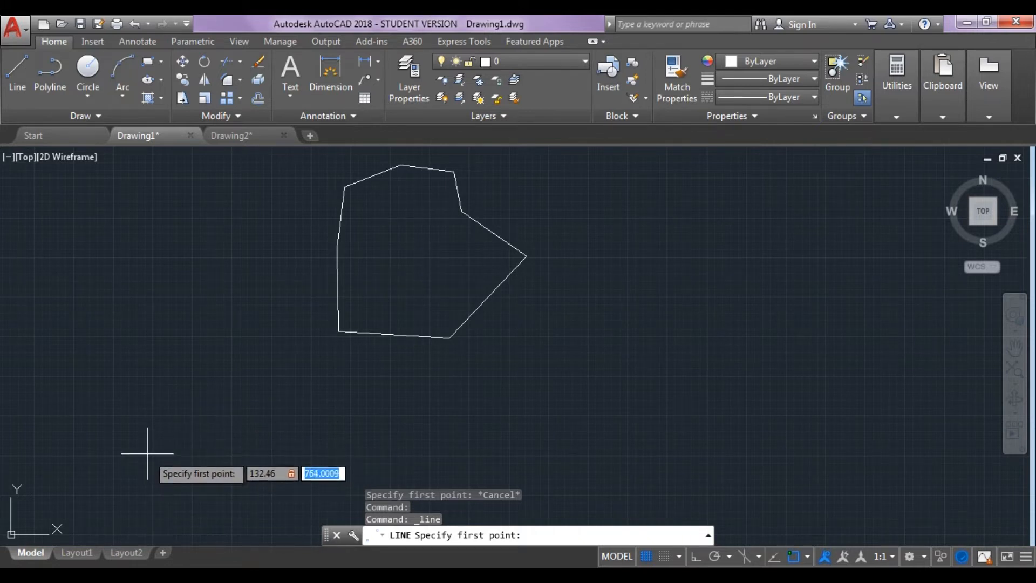
pyautogui.write('700')
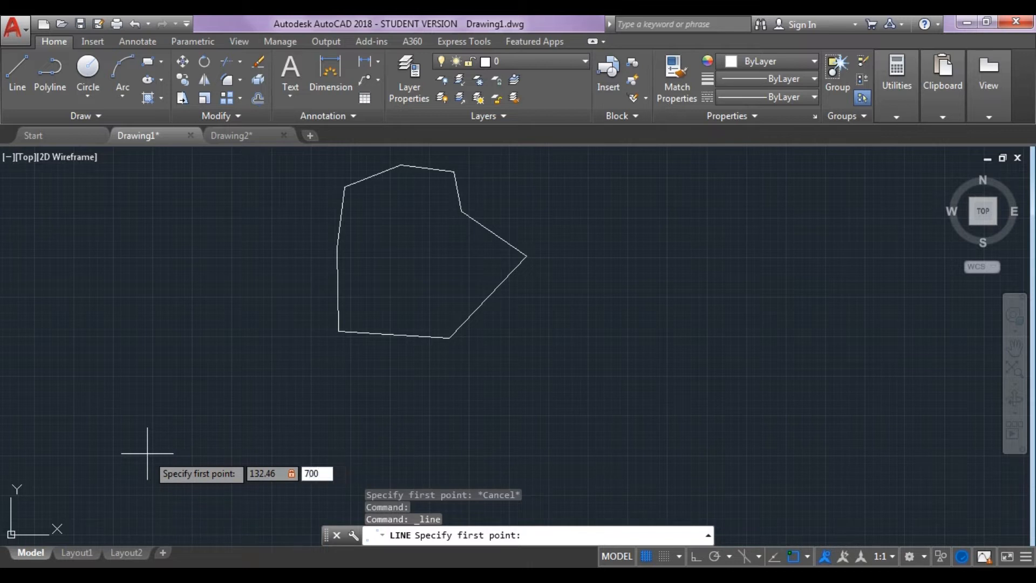
pyautogui.write('.42')
pyautogui.press('Return')
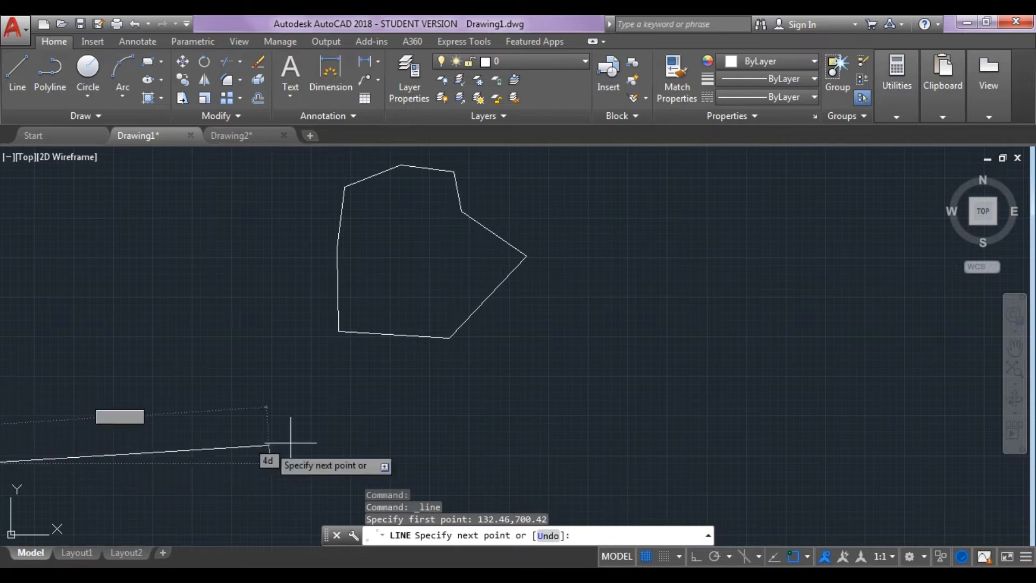
# Place the line's end point at a relative offset of X 600.34, Y 500.93 and end the line
pyautogui.click(1015, 346)
pyautogui.moveTo(544, 440); pyautogui.dragTo(757, 382)
pyautogui.moveTo(503, 388); pyautogui.dragTo(627, 394)
pyautogui.moveTo(371, 398); pyautogui.dragTo(458, 358)
pyautogui.press('Escape')
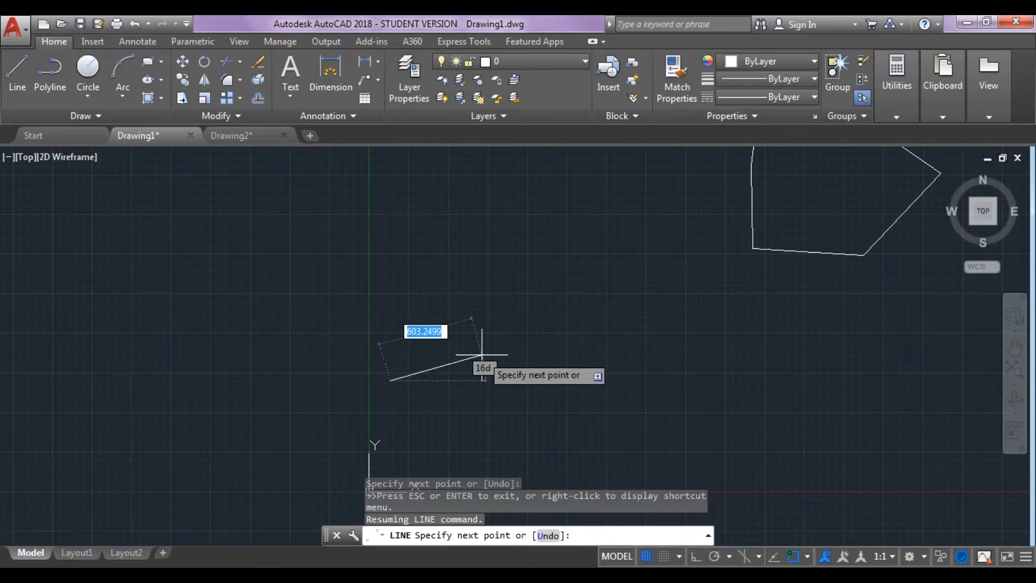
pyautogui.write('600.')
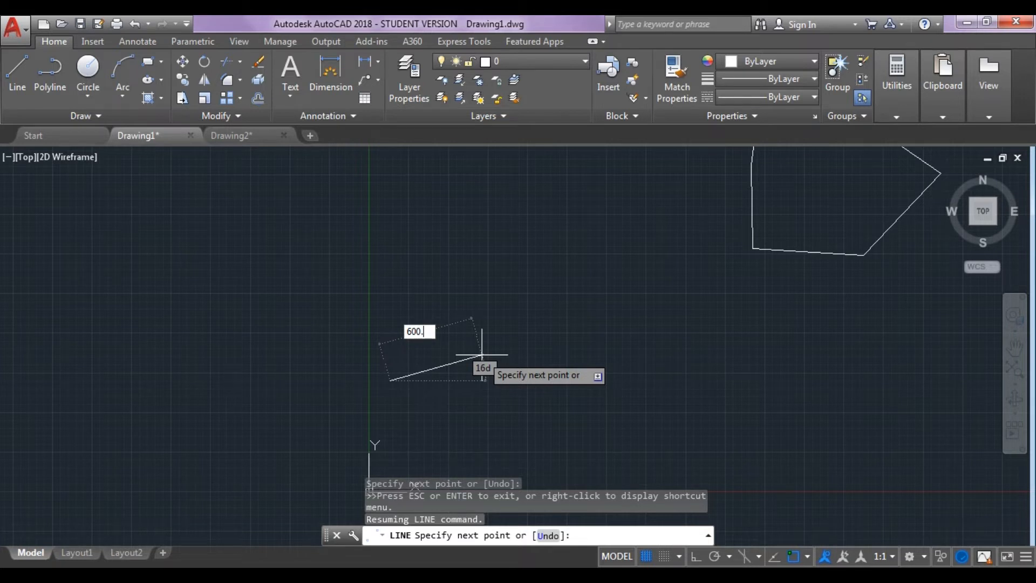
pyautogui.press('Tab')
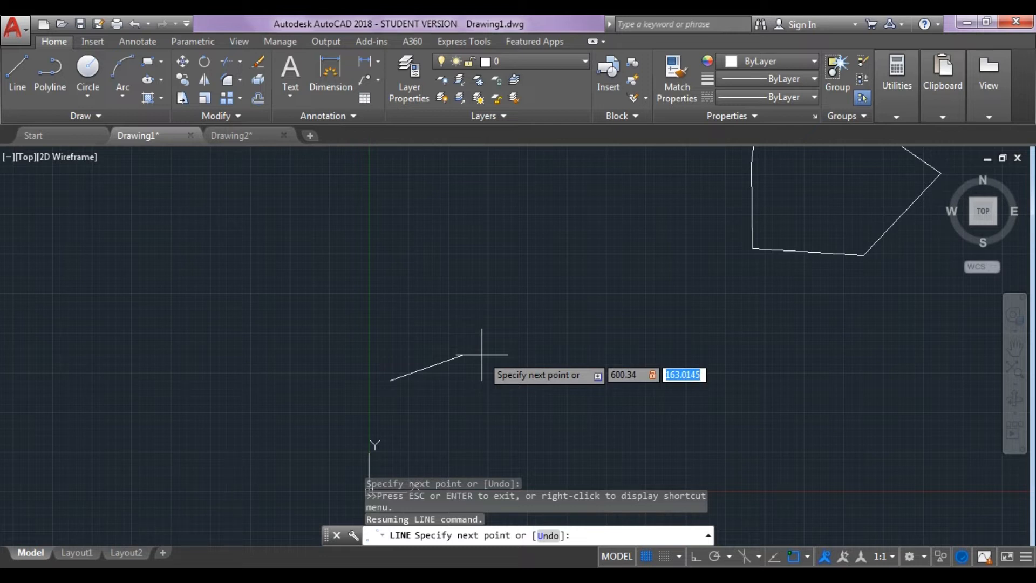
pyautogui.write('500.')
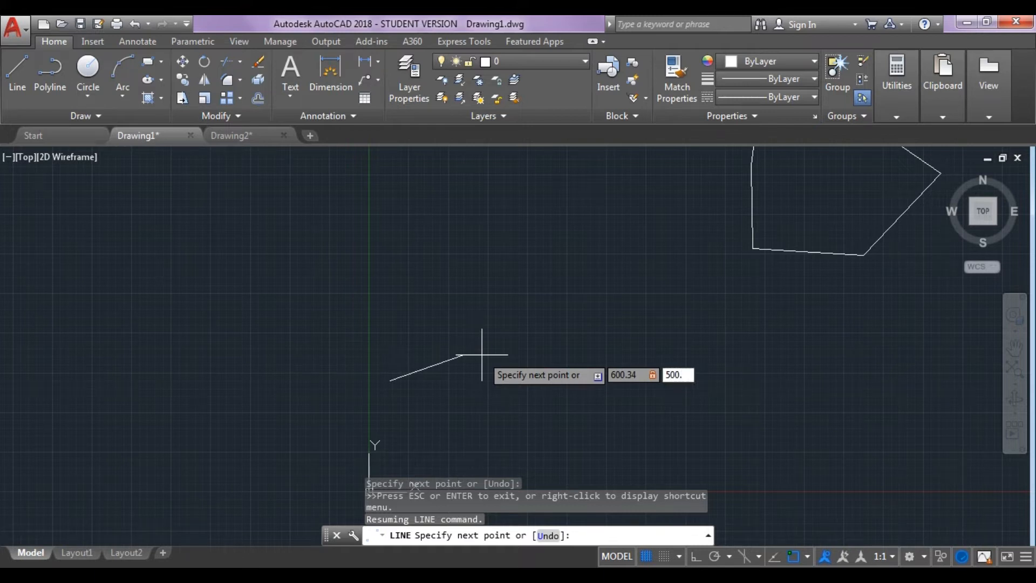
pyautogui.press('Return')
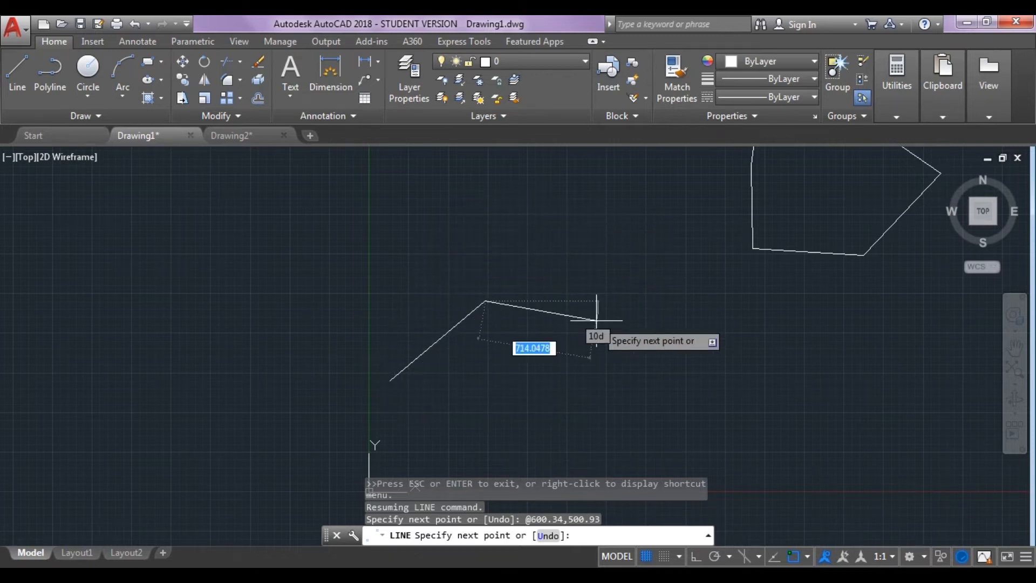
pyautogui.press('Escape')
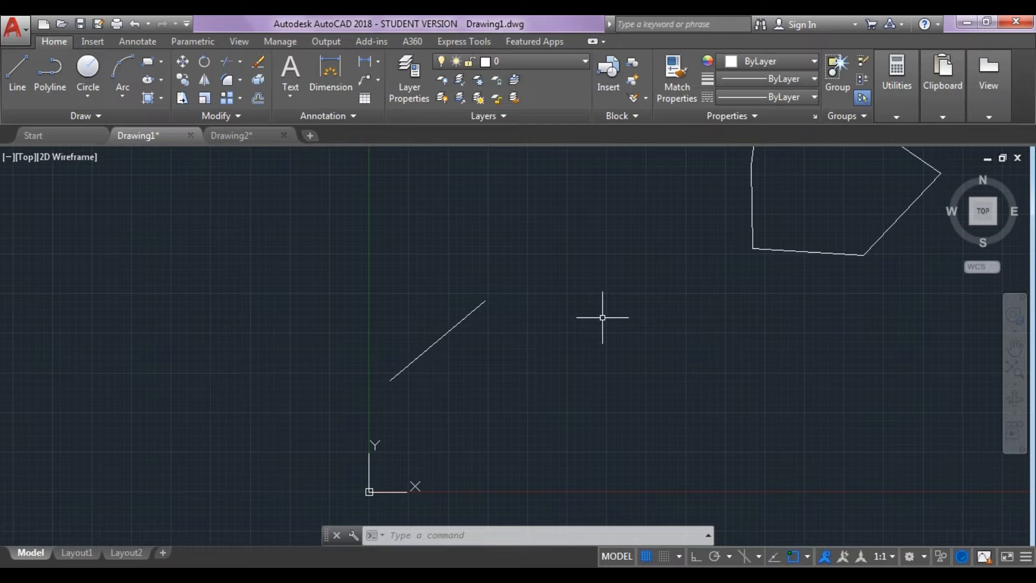
# Switch to Drawing2 and draw a circle centered at 23,40,12 with a radius of about 7.8
pyautogui.click(236, 134)
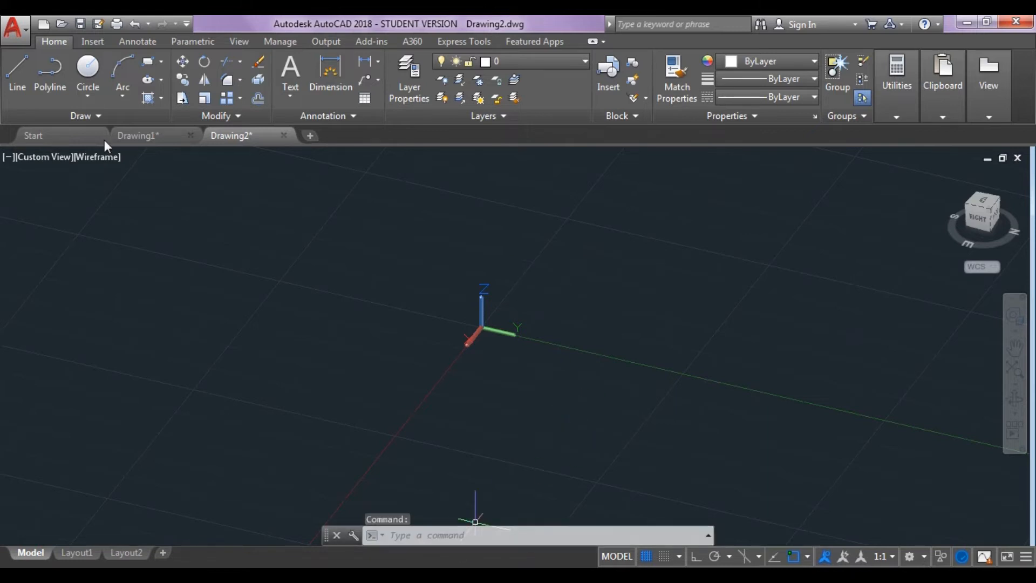
pyautogui.click(19, 81)
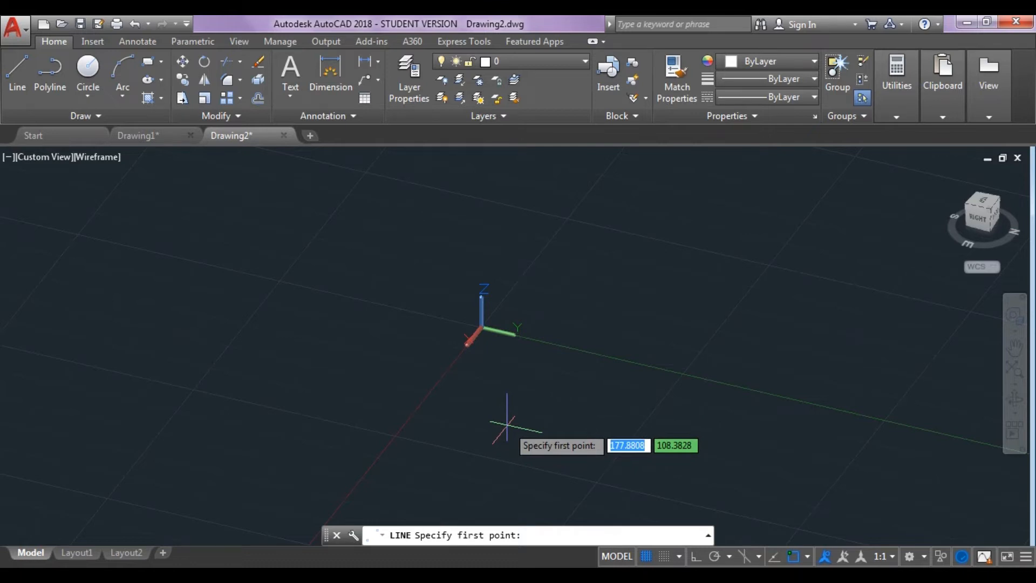
pyautogui.click(101, 71)
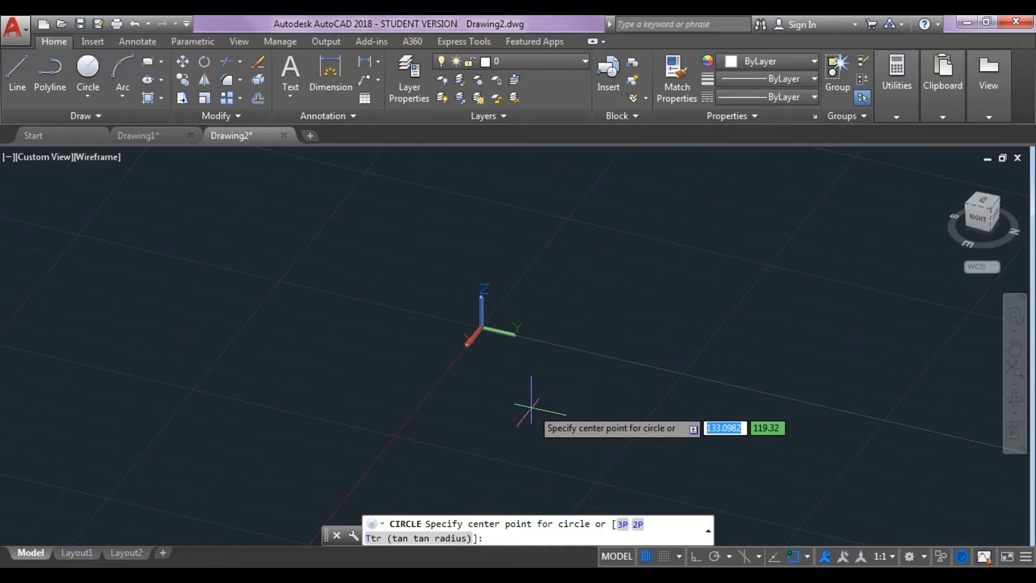
pyautogui.write('23')
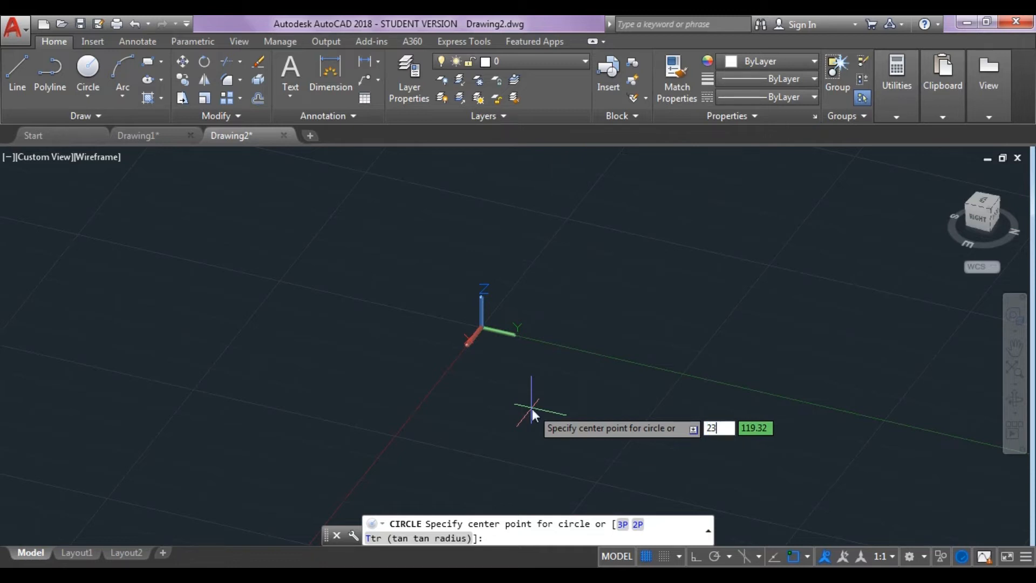
pyautogui.press('Tab')
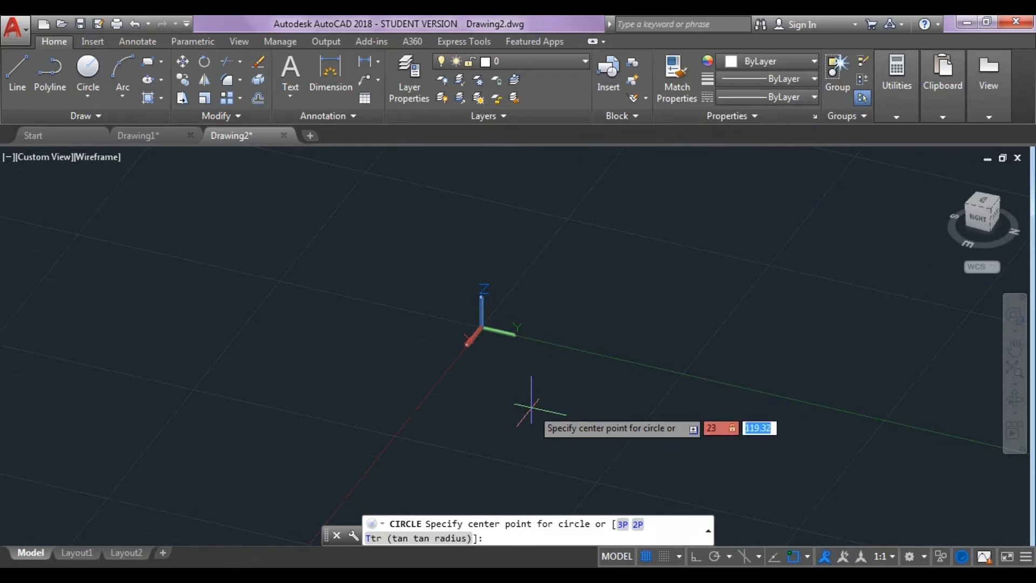
pyautogui.write('40')
pyautogui.press('Tab')
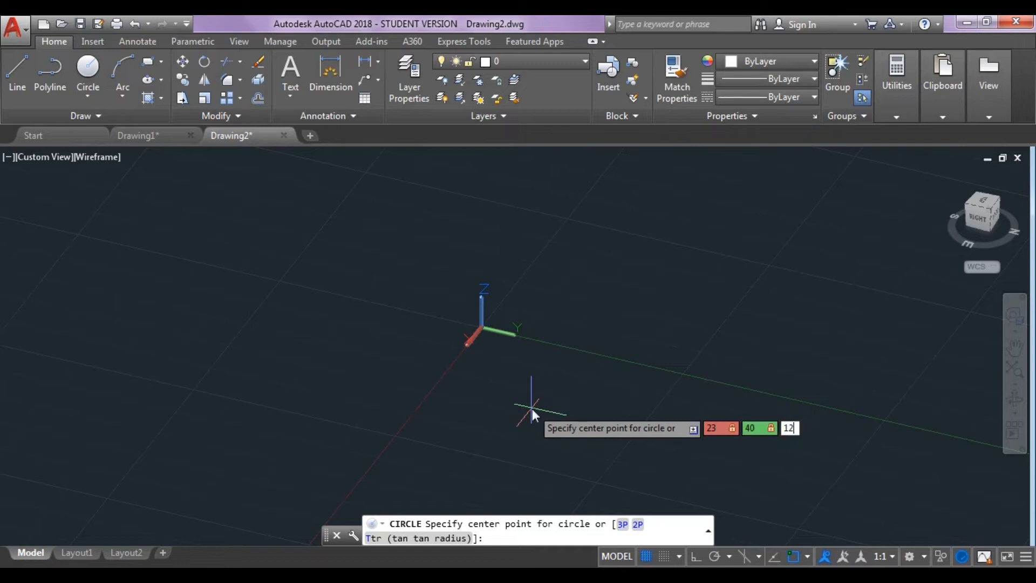
pyautogui.press('Return')
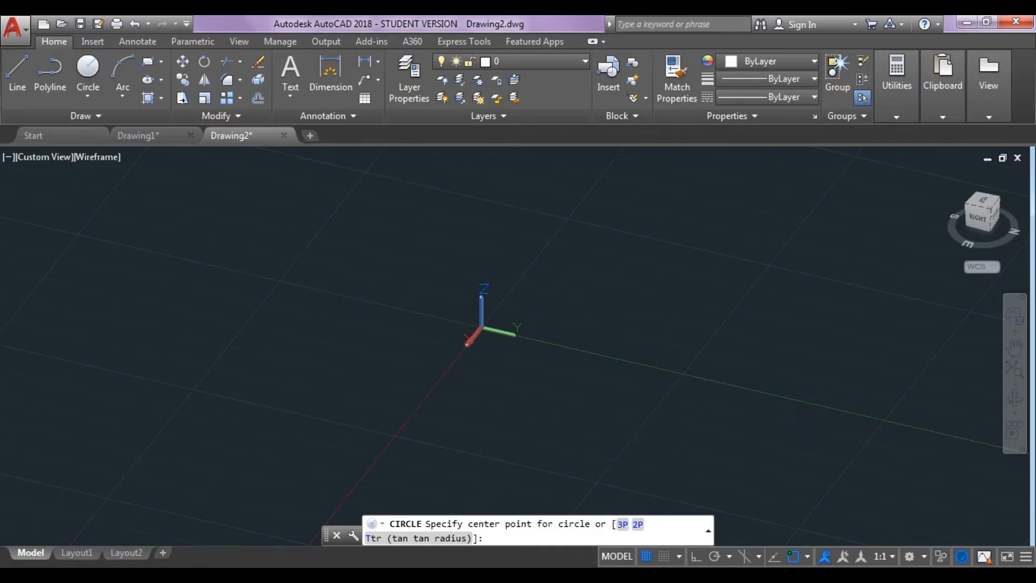
pyautogui.click(501, 336)
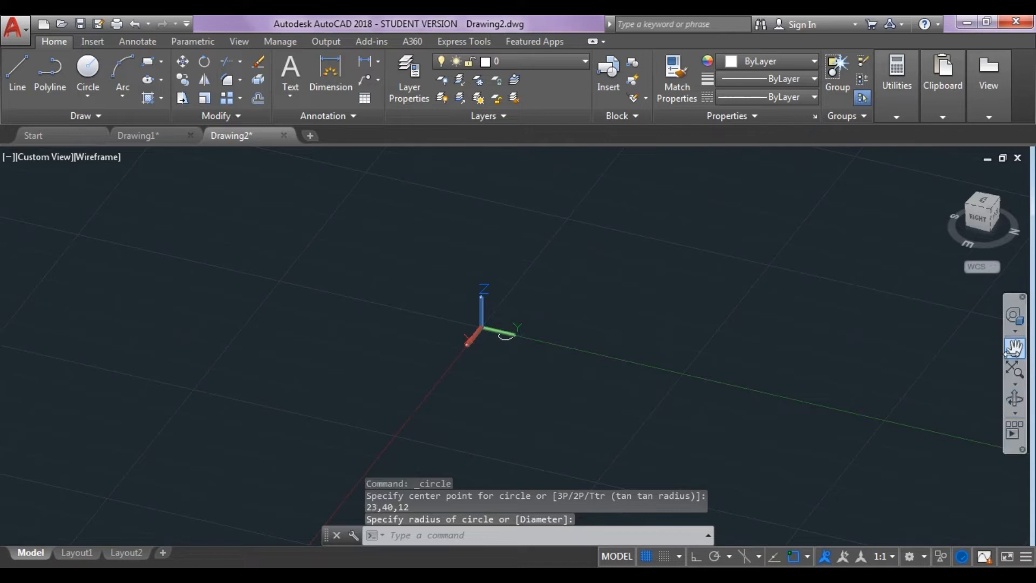
# Orbit and zoom the 3D view around the circle, and check its center coordinates in its properties
pyautogui.click(1015, 370)
pyautogui.moveTo(576, 423); pyautogui.dragTo(441, 275)
pyautogui.scroll(5, 536, 363)
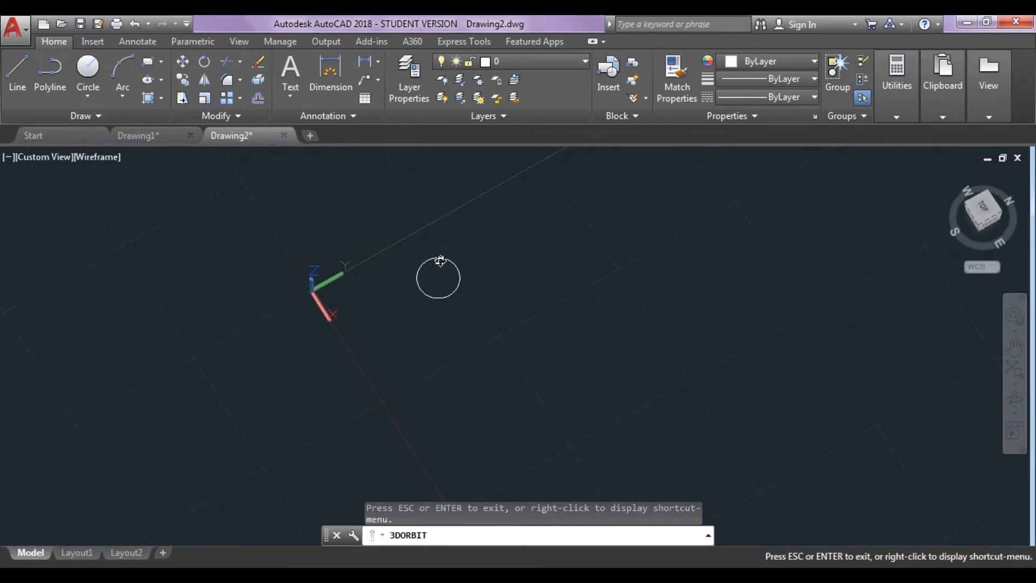
pyautogui.press('Escape')
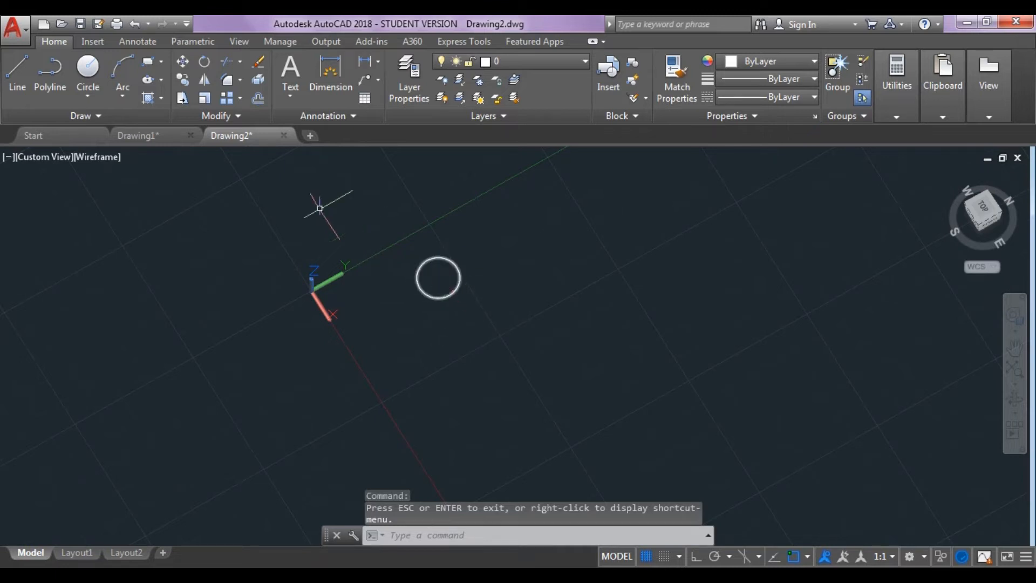
pyautogui.click(447, 258)
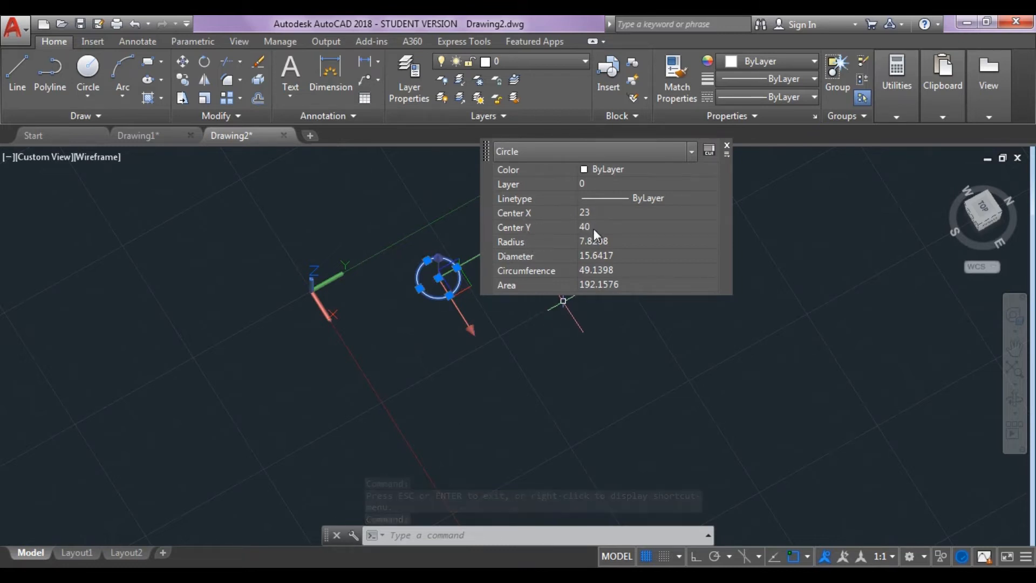
pyautogui.press('Escape')
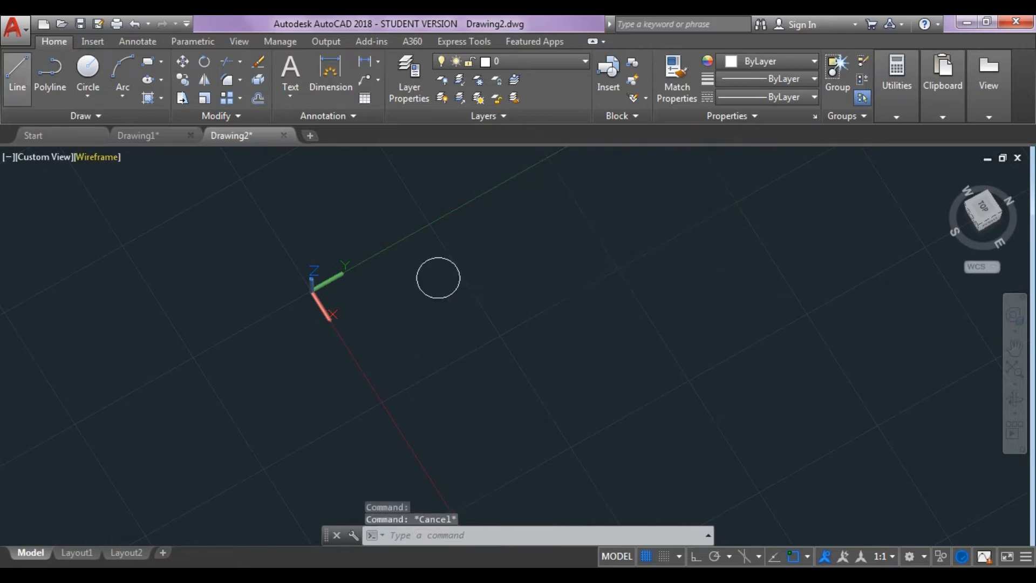
# Place a point at the circle's center coordinates, 23,40,12, with the POINT command
pyautogui.click(503, 540)
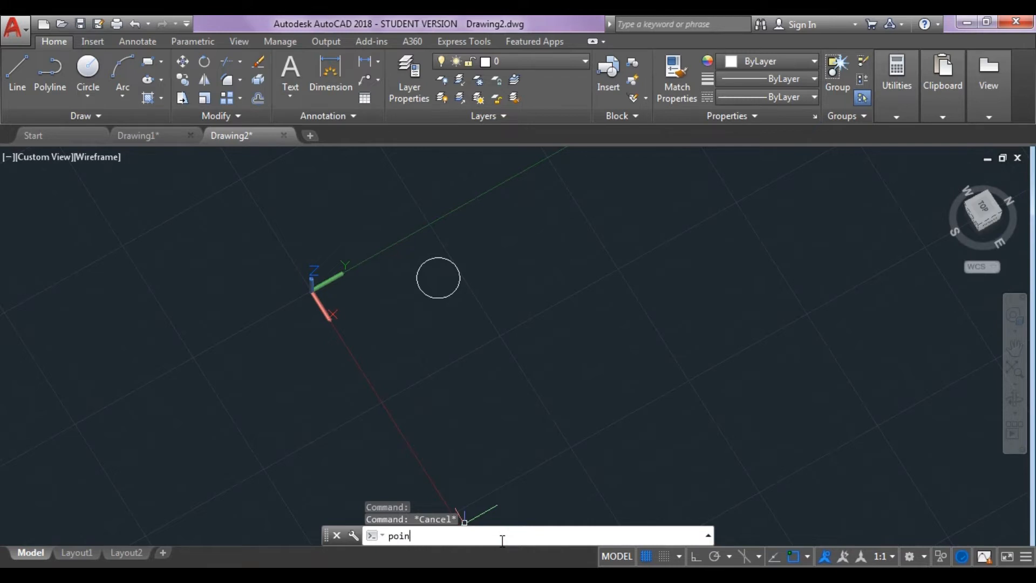
pyautogui.write('point')
pyautogui.press('Return')
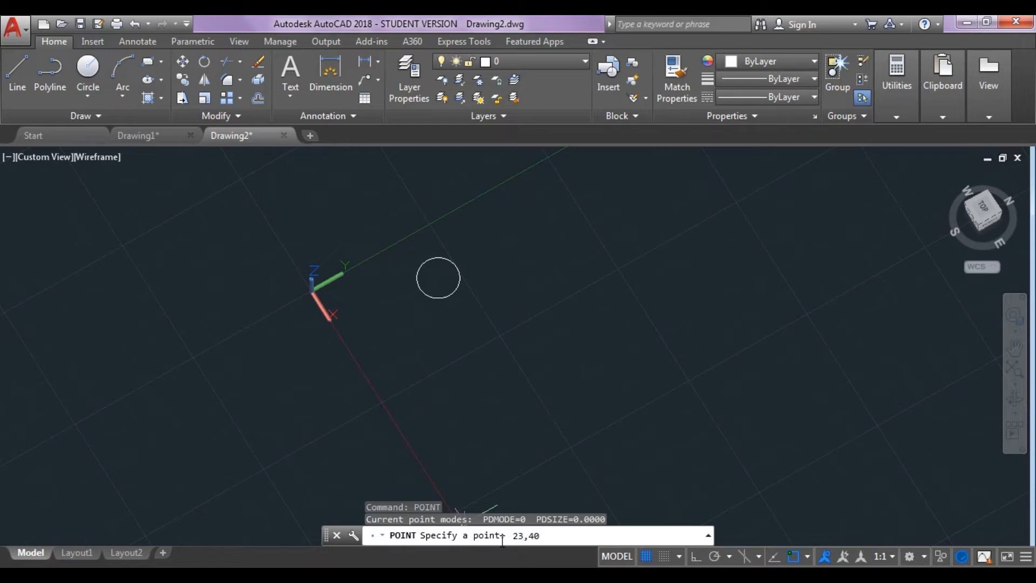
pyautogui.press('Return')
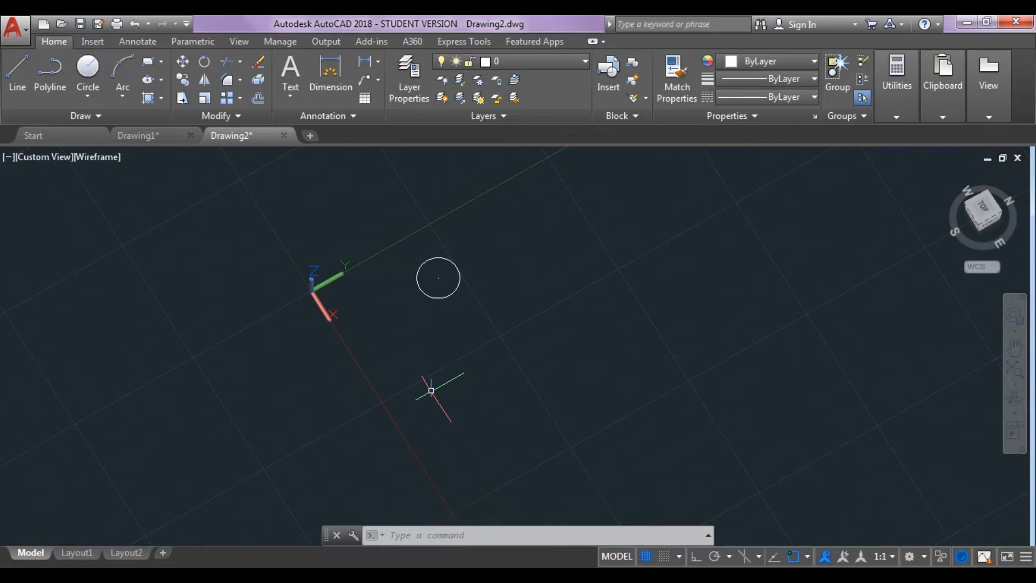
# Switch to Drawing1, turn Ortho on, and draw a vertical line from the origin 0,0 in the negative Y direction
pyautogui.click(145, 135)
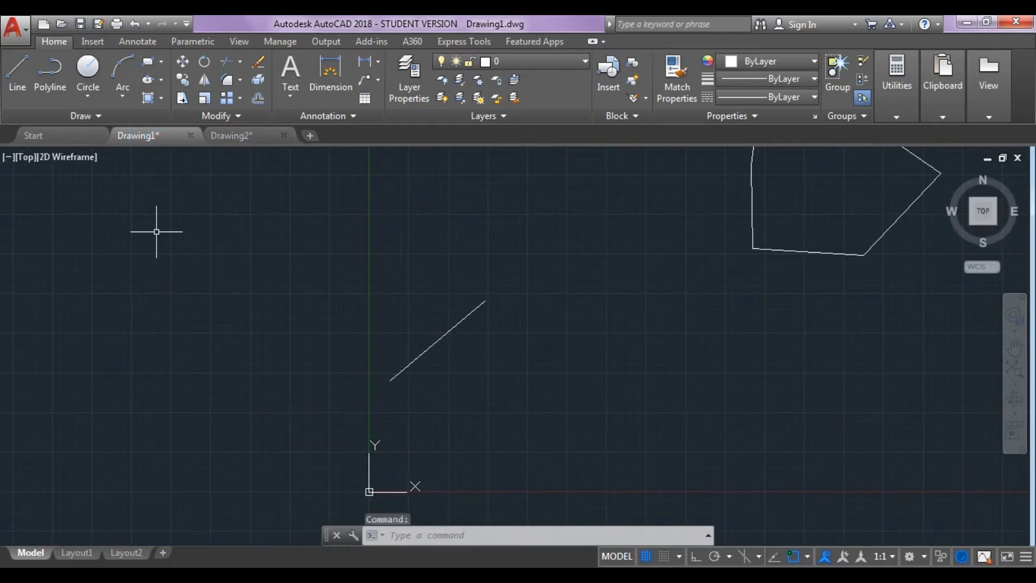
pyautogui.click(1013, 348)
pyautogui.moveTo(736, 464)
pyautogui.mouseDown()
pyautogui.moveTo(754, 358)
pyautogui.moveTo(809, 305)
pyautogui.mouseUp()
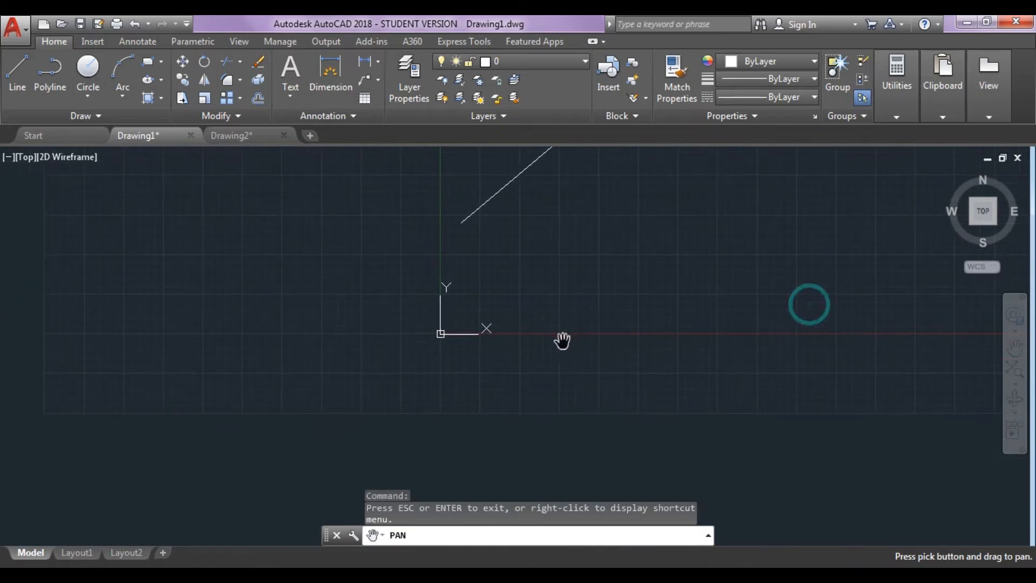
pyautogui.scroll(2, 467, 379)
pyautogui.moveTo(509, 340); pyautogui.dragTo(621, 378)
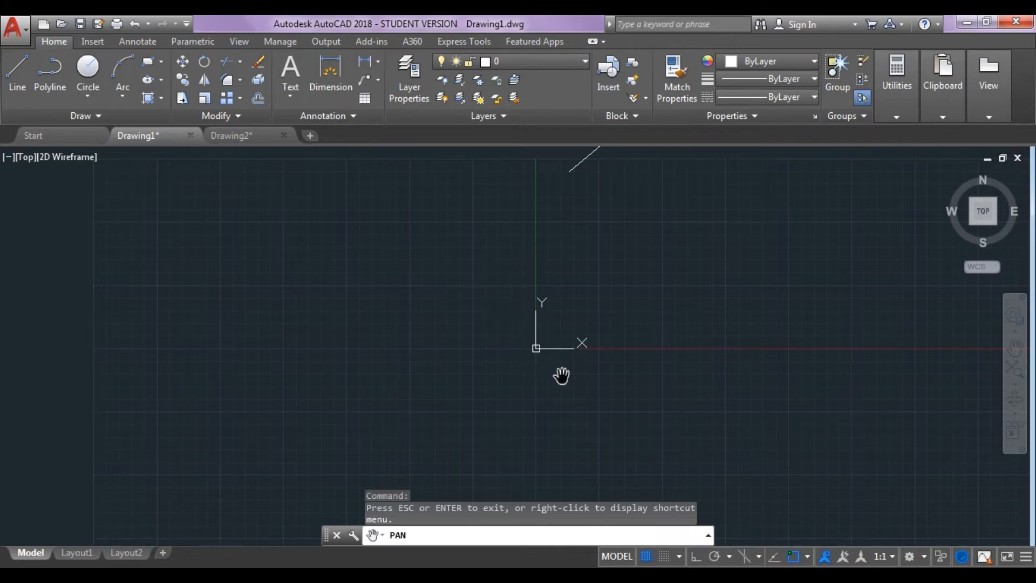
pyautogui.press('Escape')
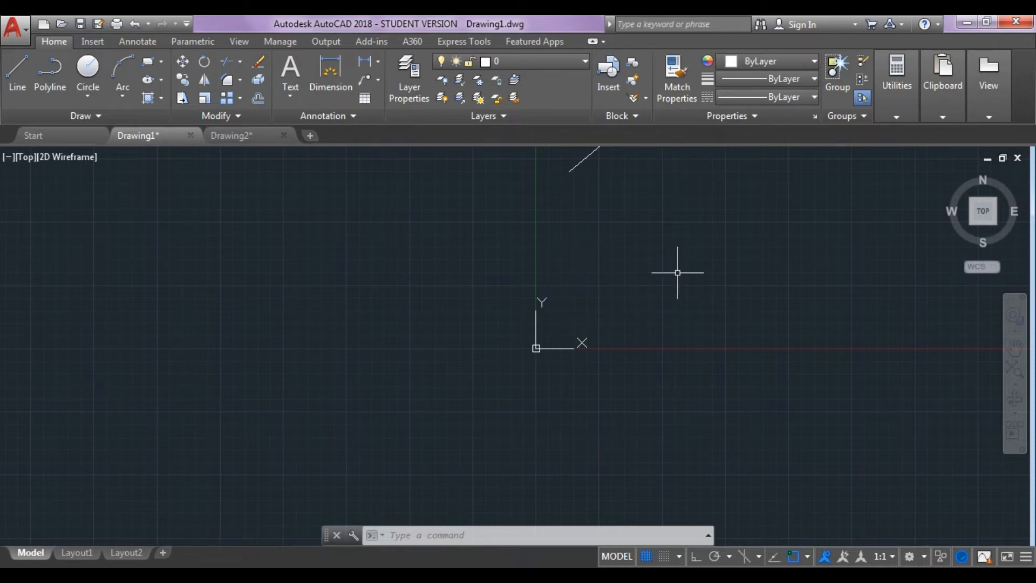
pyautogui.click(17, 70)
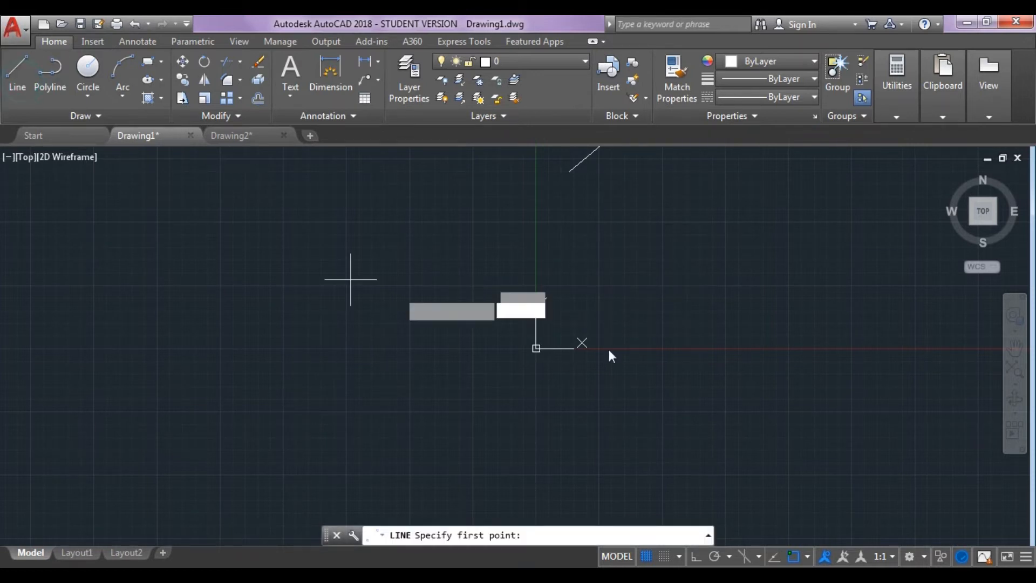
pyautogui.click(696, 557)
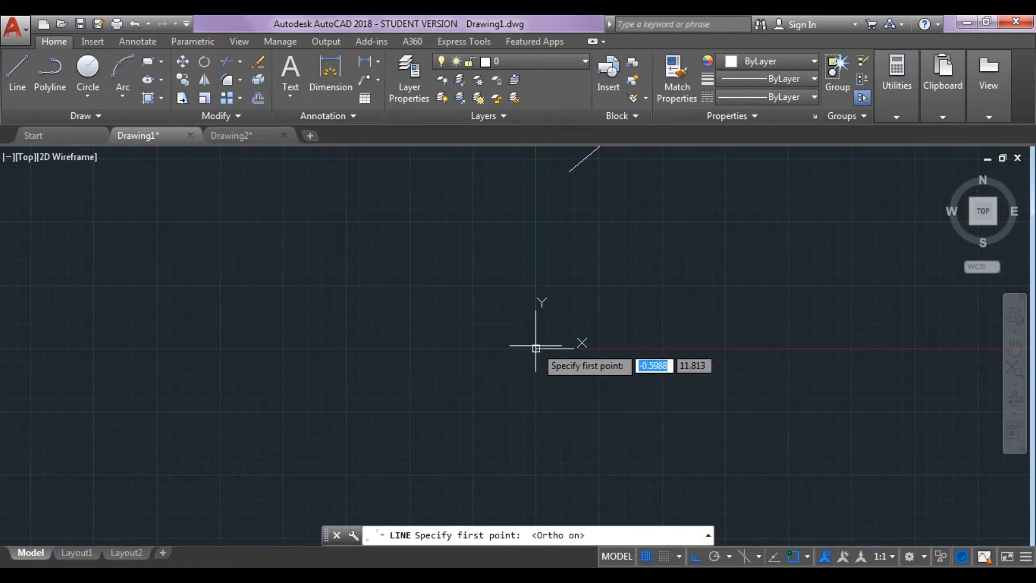
pyautogui.write('0')
pyautogui.press('Return')
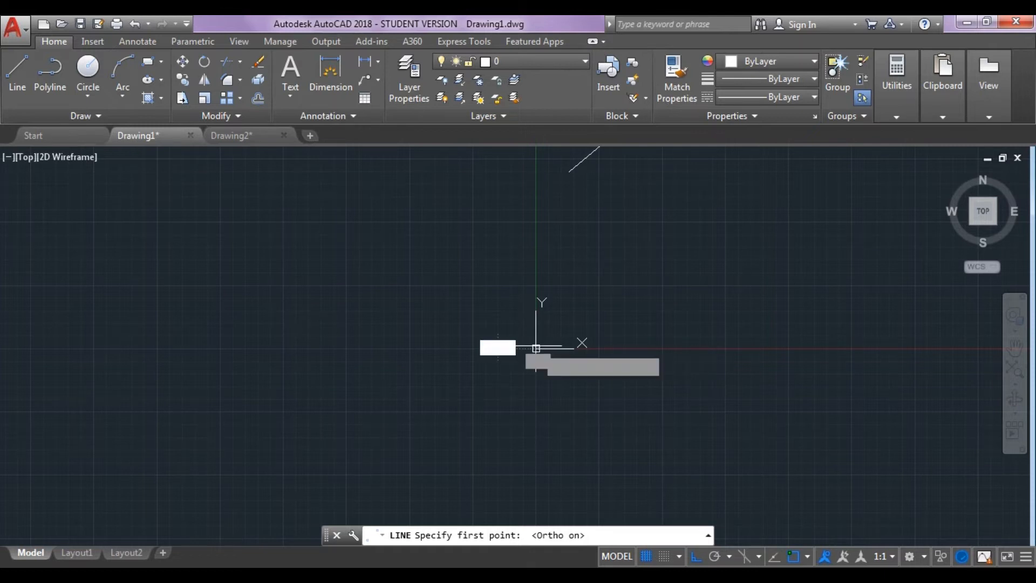
pyautogui.click(546, 482)
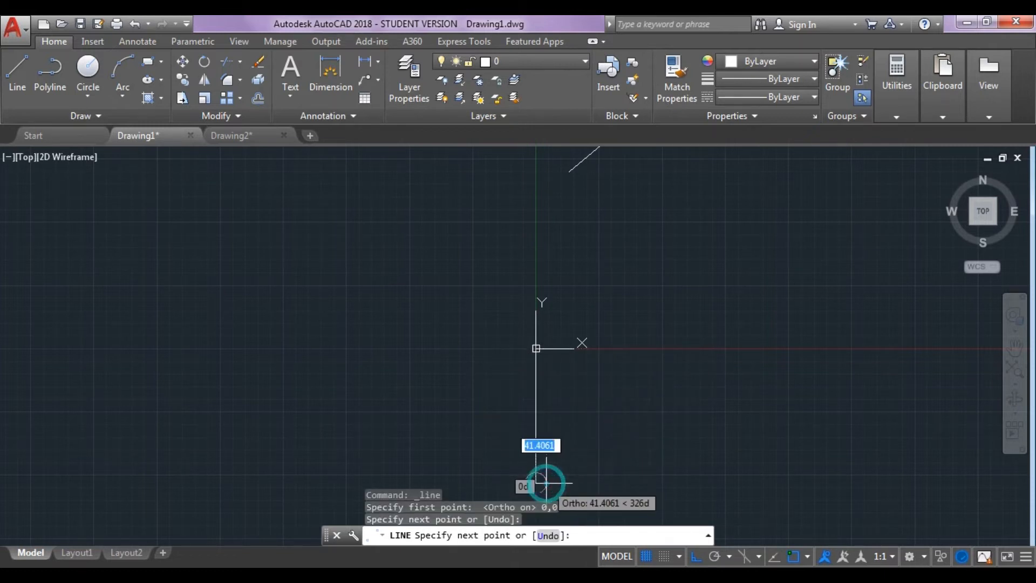
pyautogui.press('Escape')
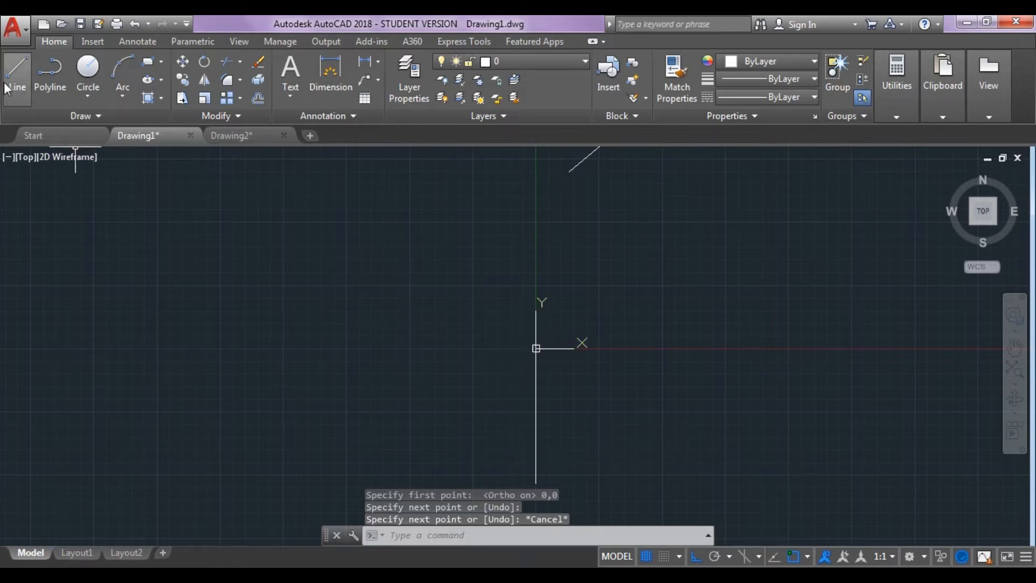
# Draw a horizontal line from the origin in the negative X direction
pyautogui.click(17, 69)
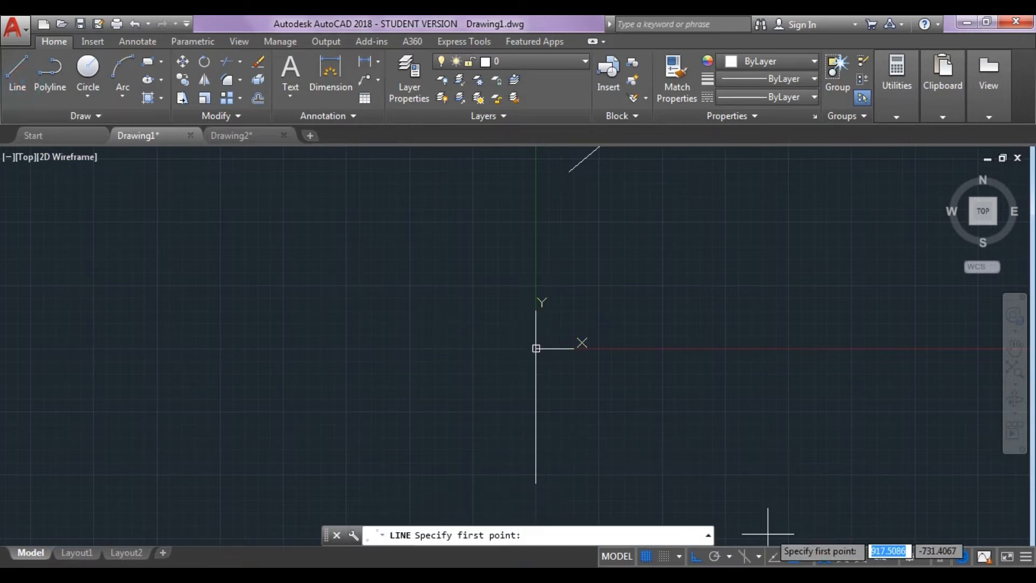
pyautogui.click(536, 348)
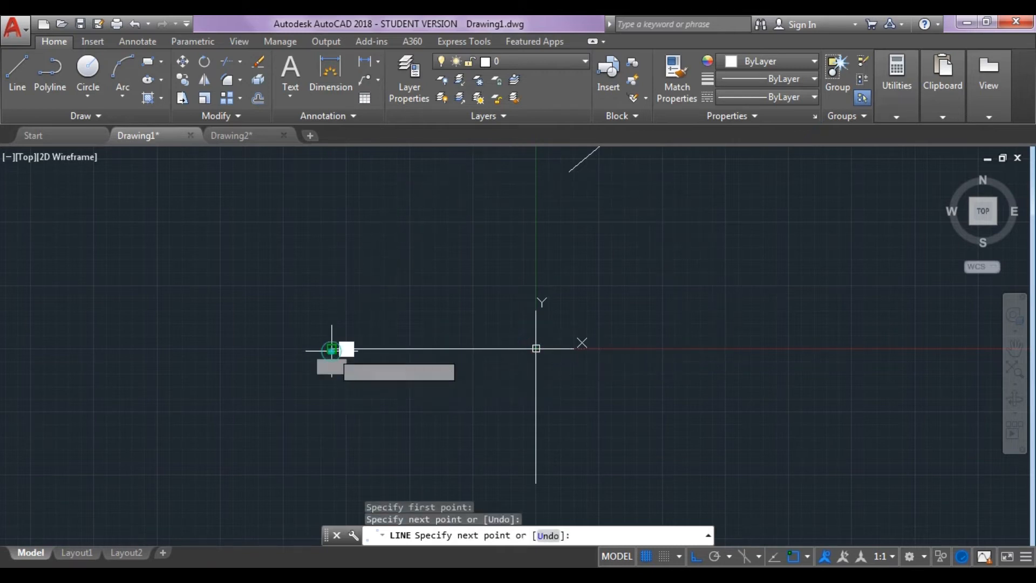
pyautogui.press('Escape')
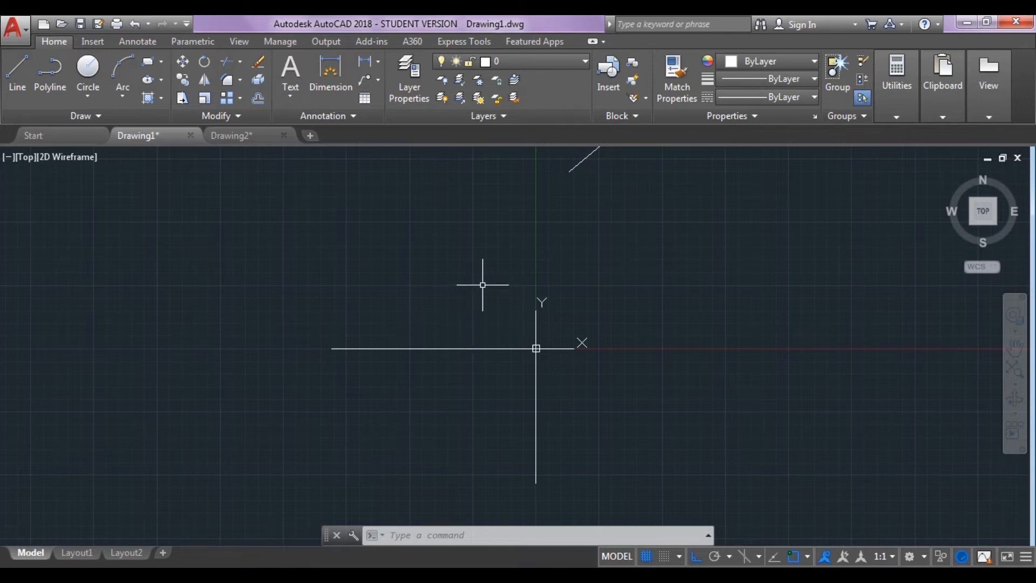
pyautogui.click(461, 535)
pyautogui.write('point')
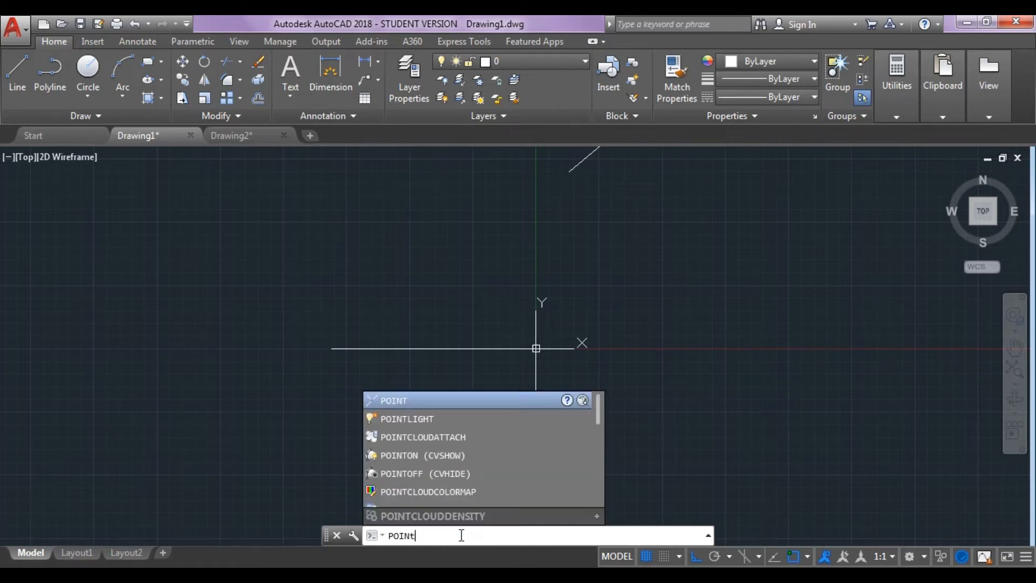
pyautogui.press('Return')
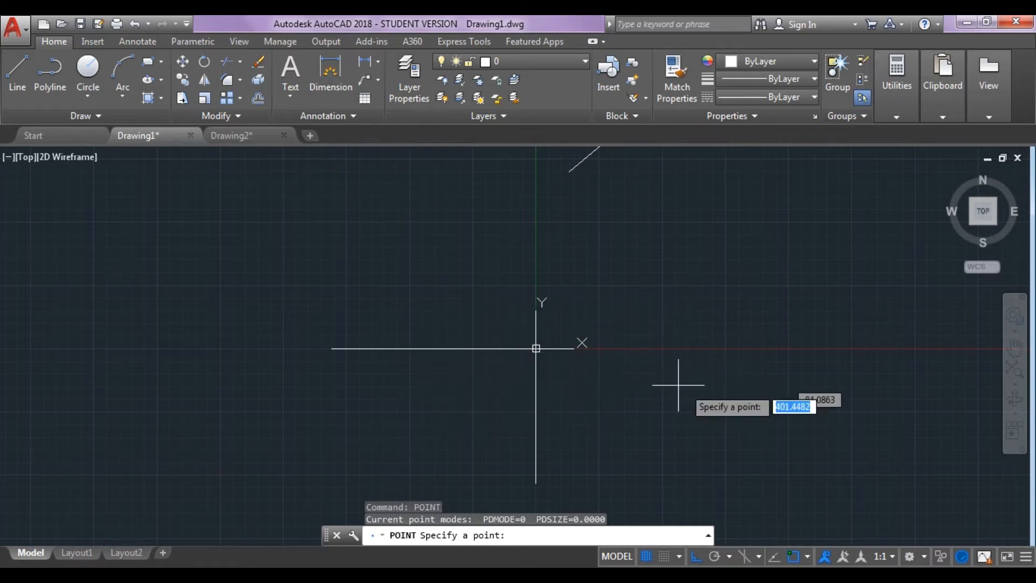
pyautogui.click(1014, 348)
pyautogui.moveTo(803, 392)
pyautogui.mouseDown()
pyautogui.moveTo(583, 417)
pyautogui.moveTo(408, 478)
pyautogui.moveTo(400, 502)
pyautogui.mouseUp()
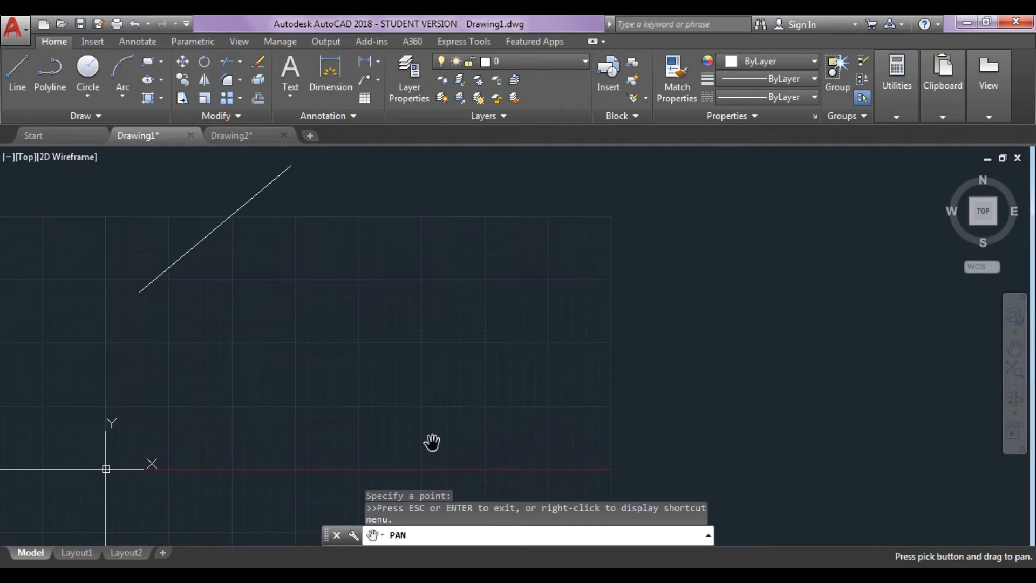
pyautogui.press('Escape')
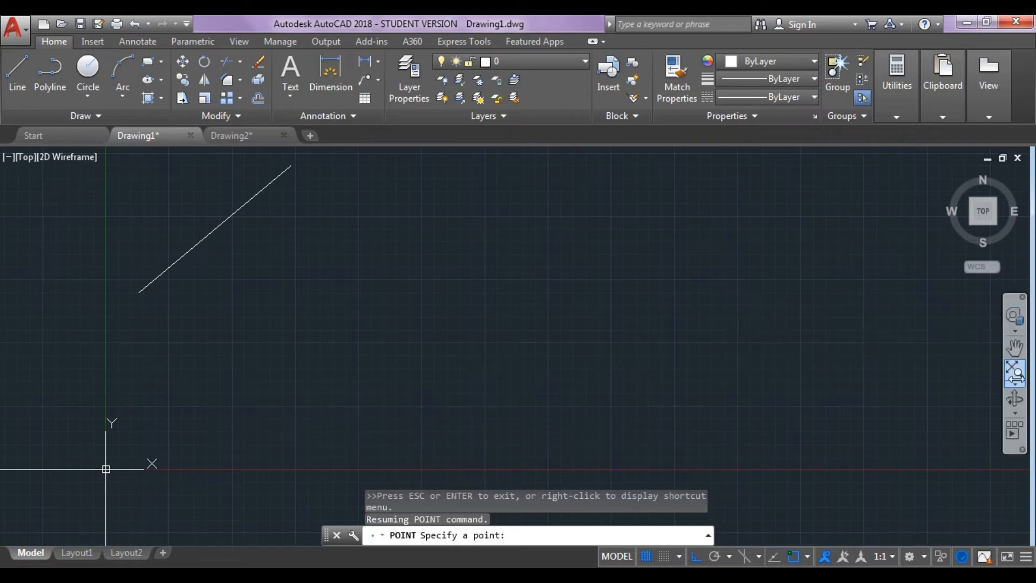
pyautogui.click(1014, 347)
pyautogui.moveTo(447, 340)
pyautogui.mouseDown()
pyautogui.moveTo(522, 358)
pyautogui.moveTo(508, 347)
pyautogui.moveTo(445, 344)
pyautogui.mouseUp()
pyautogui.moveTo(505, 322); pyautogui.dragTo(715, 248)
pyautogui.scroll(5, 461, 341)
pyautogui.scroll(-3, 403, 355)
pyautogui.scroll(4, 404, 355)
pyautogui.moveTo(398, 359); pyautogui.dragTo(554, 304)
pyautogui.scroll(2, 487, 313)
pyautogui.scroll(3, 458, 326)
pyautogui.press('Escape')
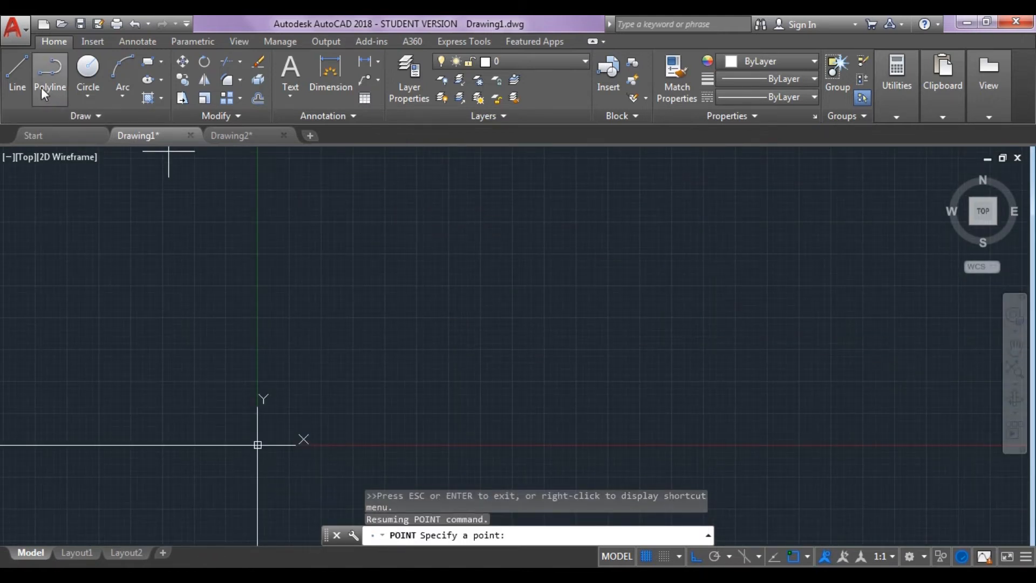
# Start a line with its first point at the absolute coordinates -4,3
pyautogui.click(27, 72)
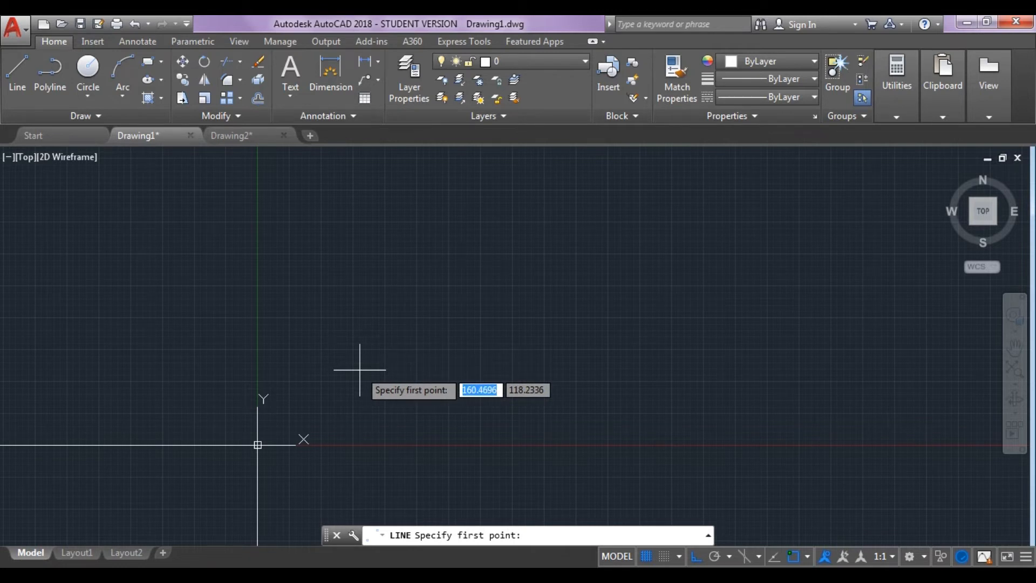
pyautogui.write('#')
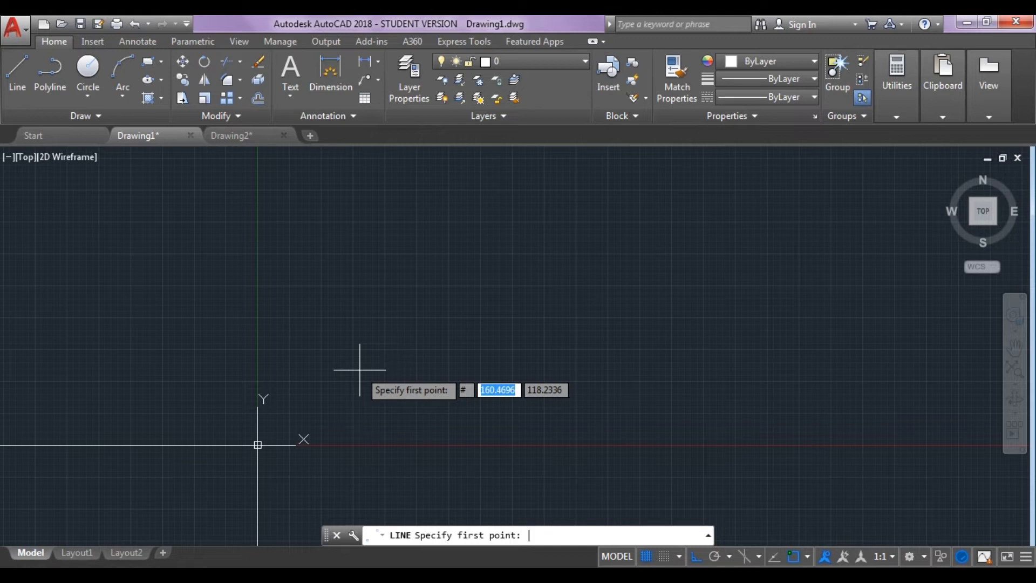
pyautogui.write('-')
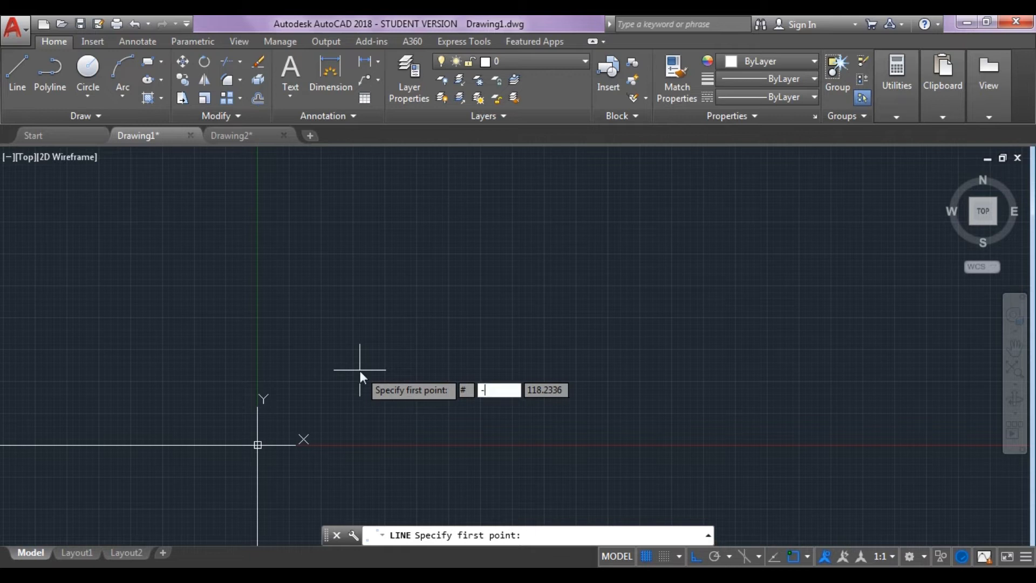
pyautogui.write('4')
pyautogui.press('Tab')
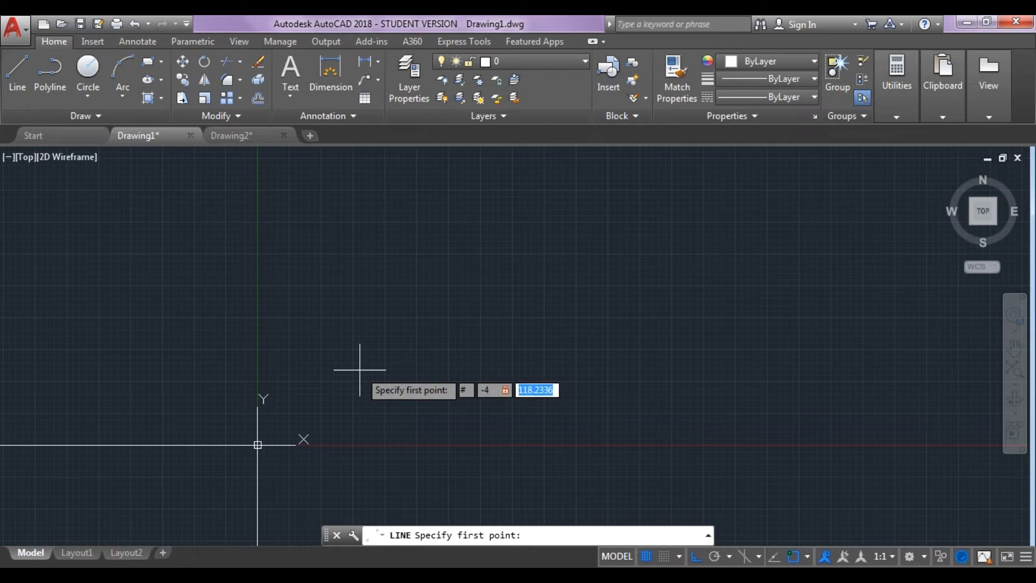
pyautogui.write('3')
pyautogui.press('Return')
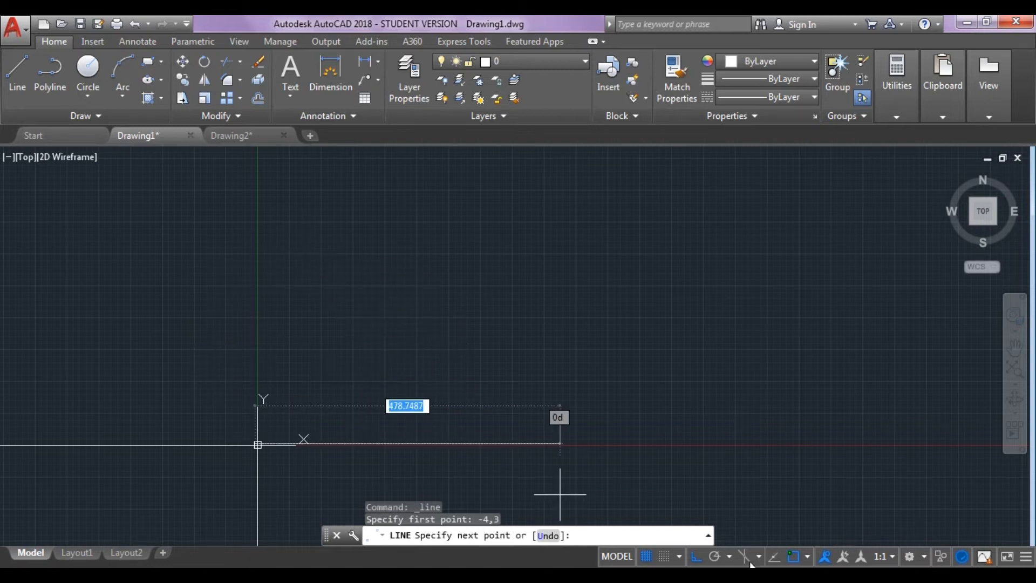
# Turn Ortho off, place the line's end point at the absolute coordinates 5,7, and end the line
pyautogui.click(696, 555)
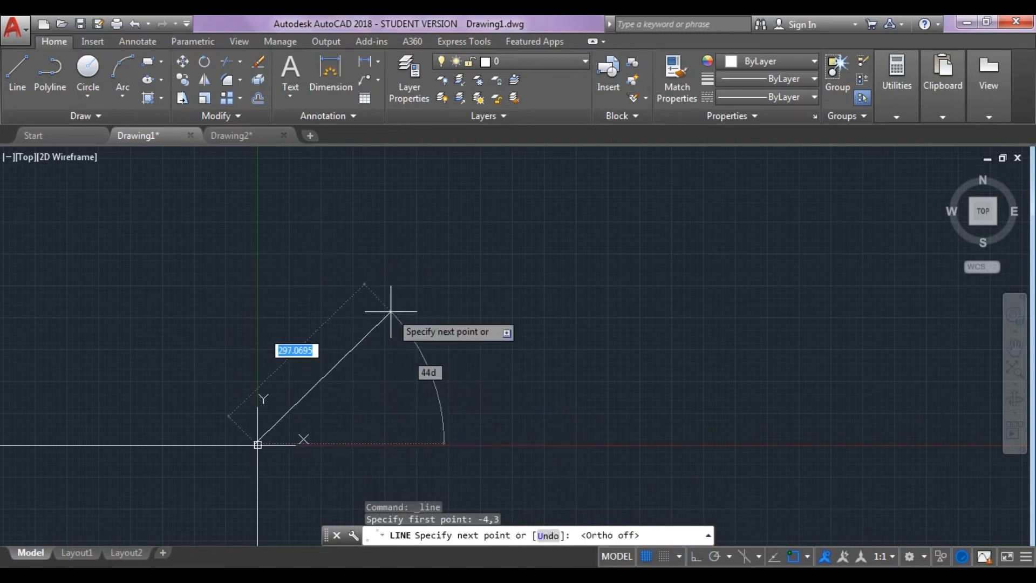
pyautogui.scroll(3, 248, 447)
pyautogui.scroll(10, 248, 446)
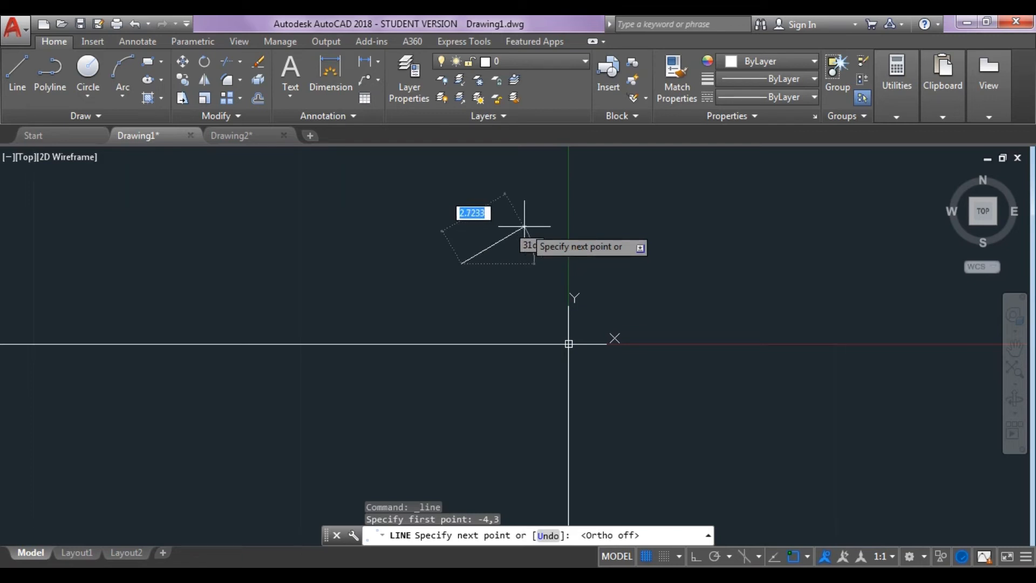
pyautogui.write('#')
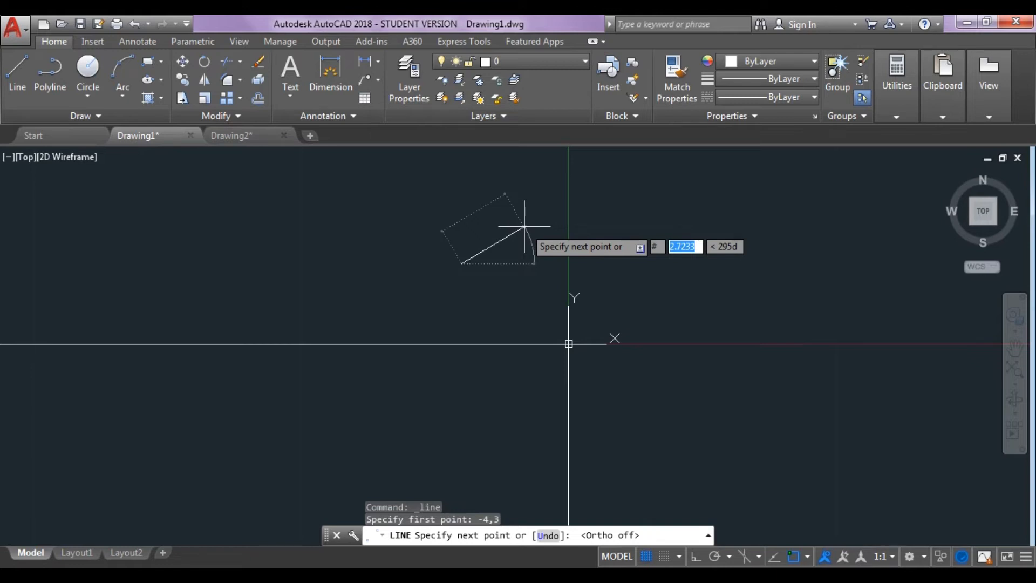
pyautogui.write('5,5')
pyautogui.press('BackSpace')
pyautogui.write('7')
pyautogui.press('Return')
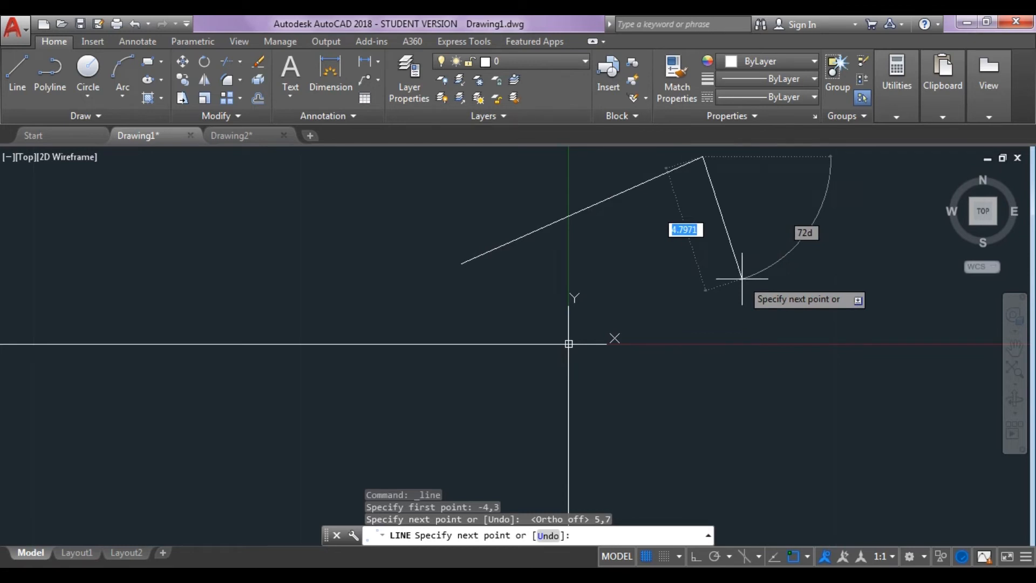
pyautogui.press('Escape')
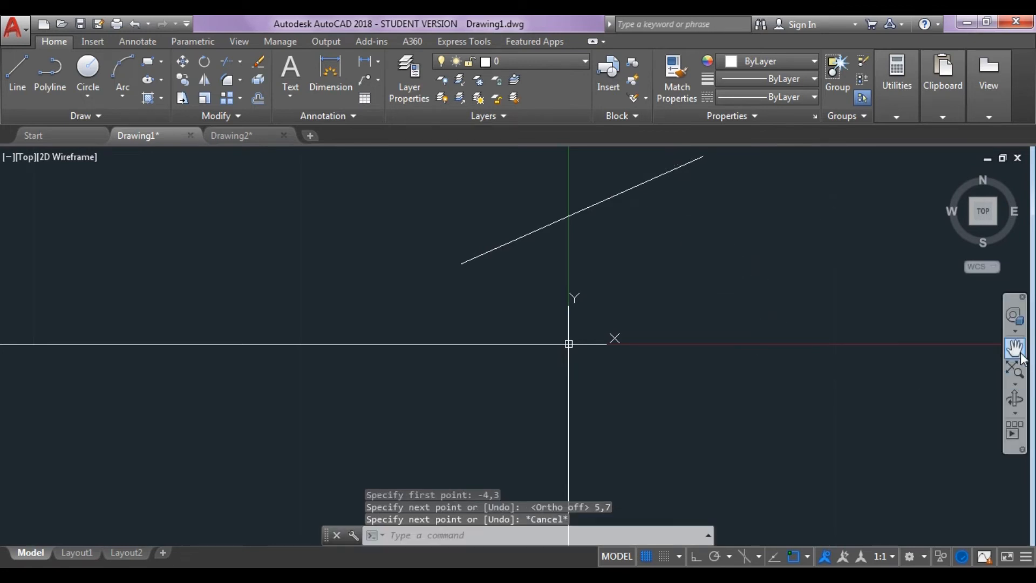
# Run LIST on the sloped line crossing the Y axis and check its start and end point coordinates
pyautogui.click(1015, 350)
pyautogui.moveTo(771, 262); pyautogui.dragTo(753, 377)
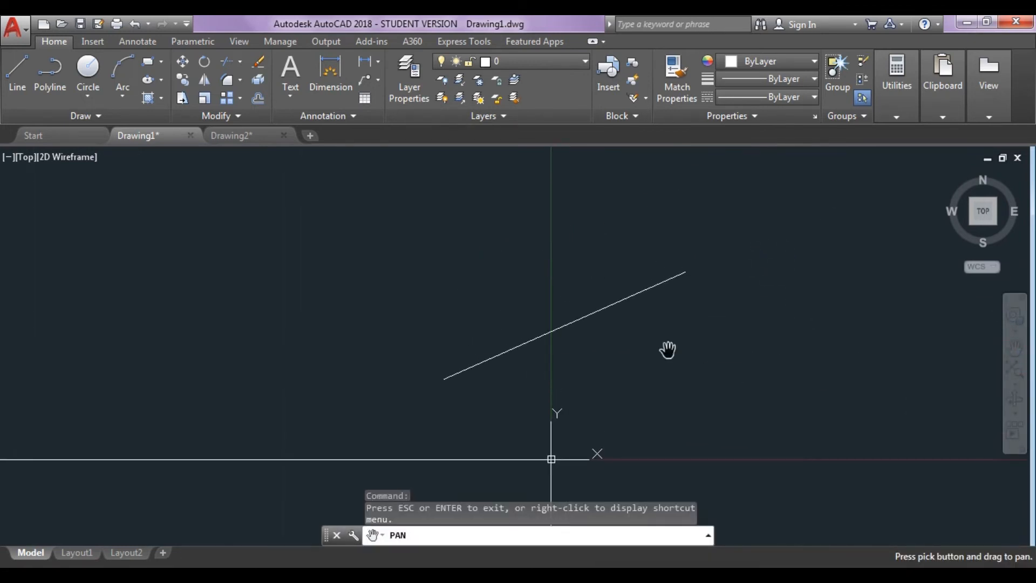
pyautogui.press('Escape')
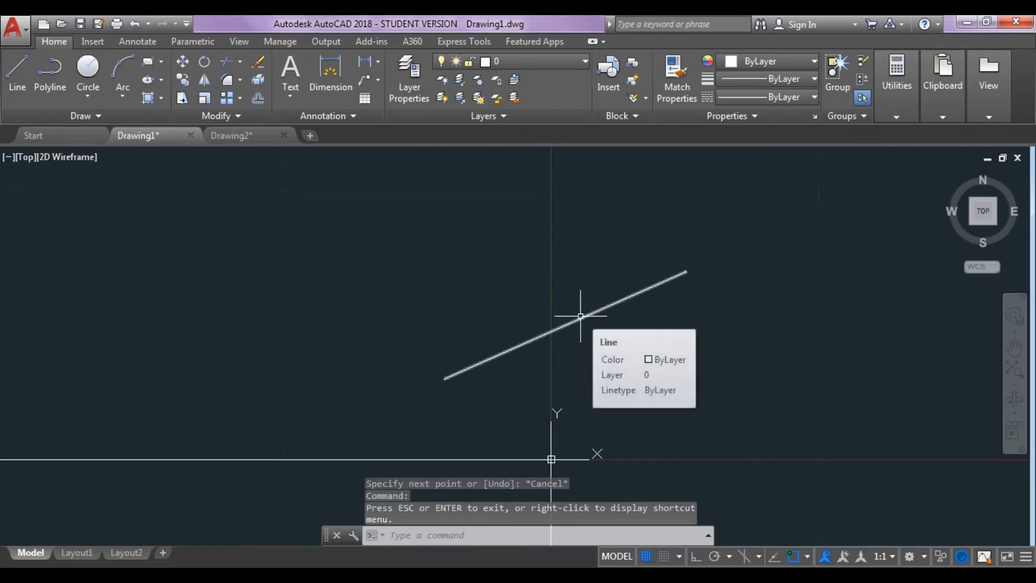
pyautogui.click(474, 365)
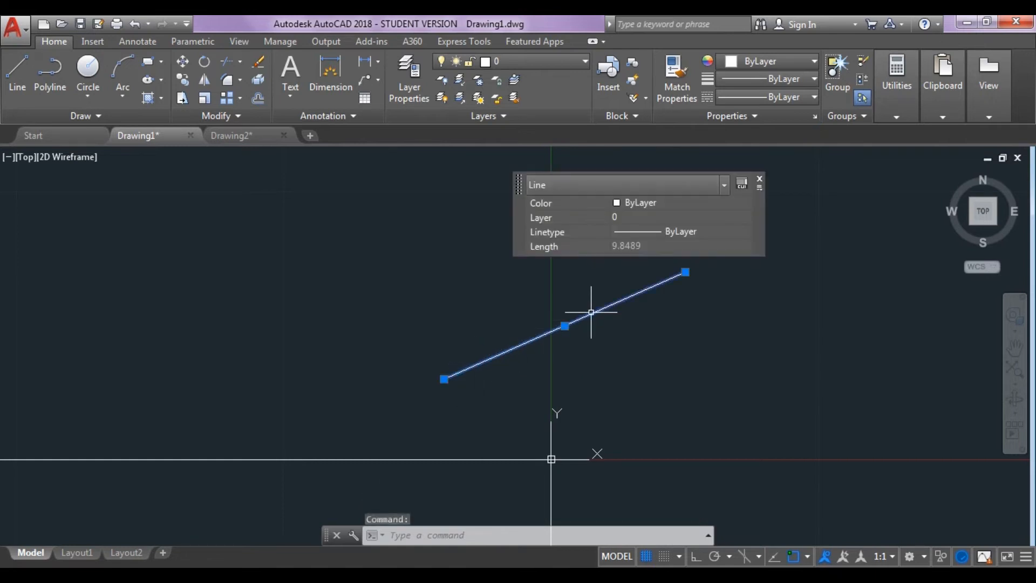
pyautogui.press('Escape')
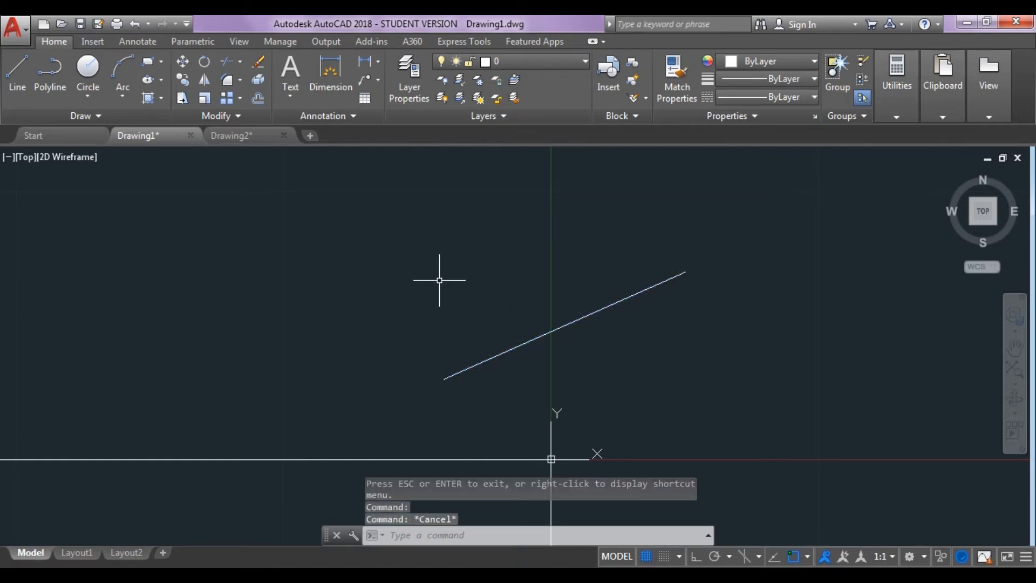
pyautogui.write('LIST')
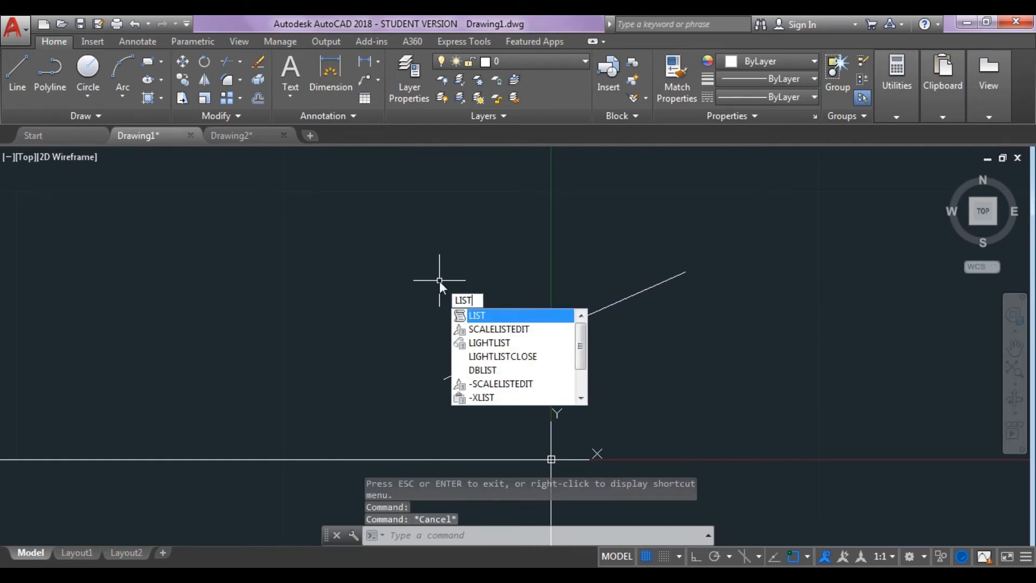
pyautogui.press('Return')
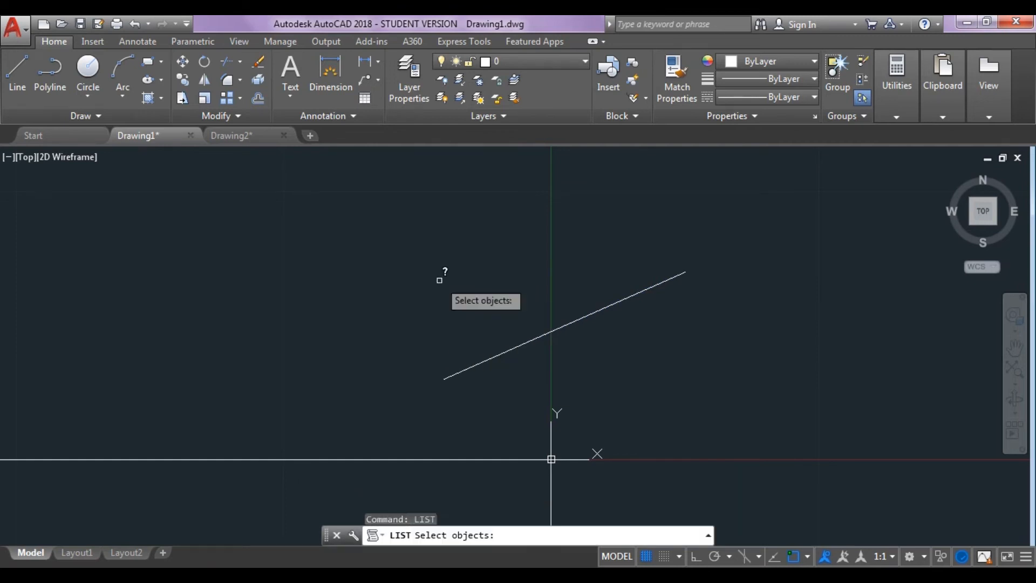
pyautogui.click(493, 358)
pyautogui.press('Return')
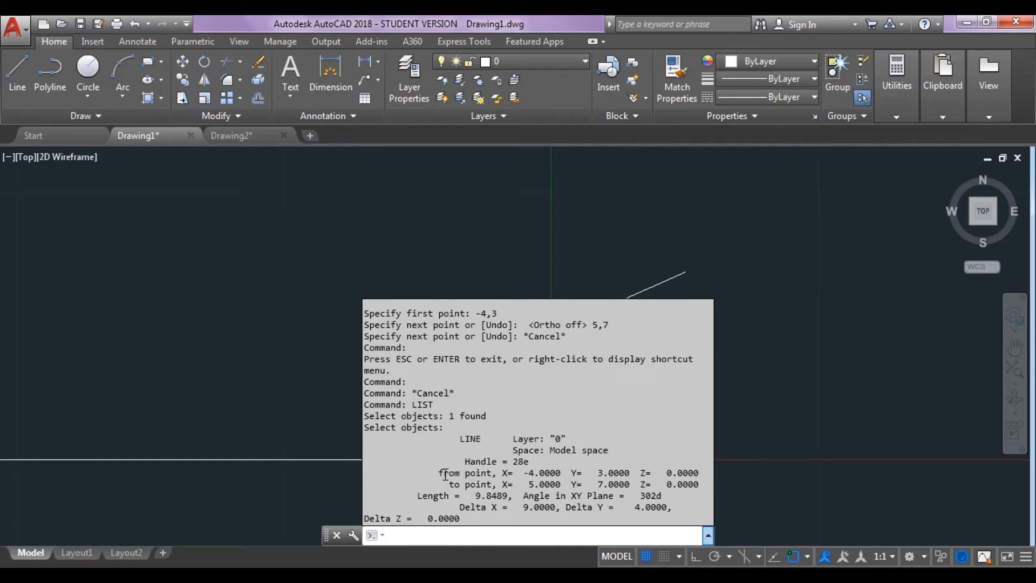
pyautogui.moveTo(440, 475); pyautogui.dragTo(628, 473)
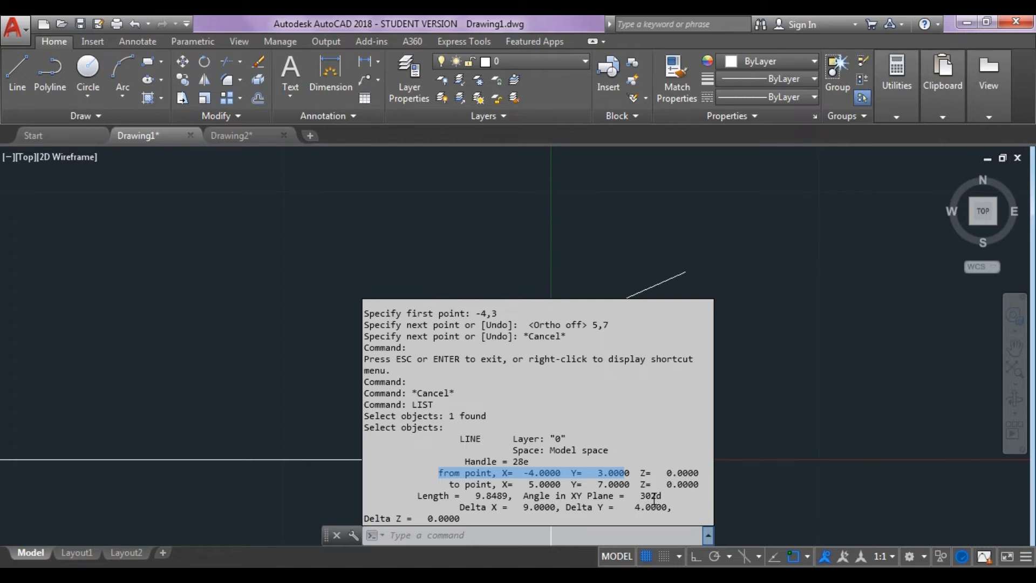
# Check the sloped line's end point coordinates and length in the LIST output, and close the listing
pyautogui.moveTo(463, 483); pyautogui.dragTo(618, 483)
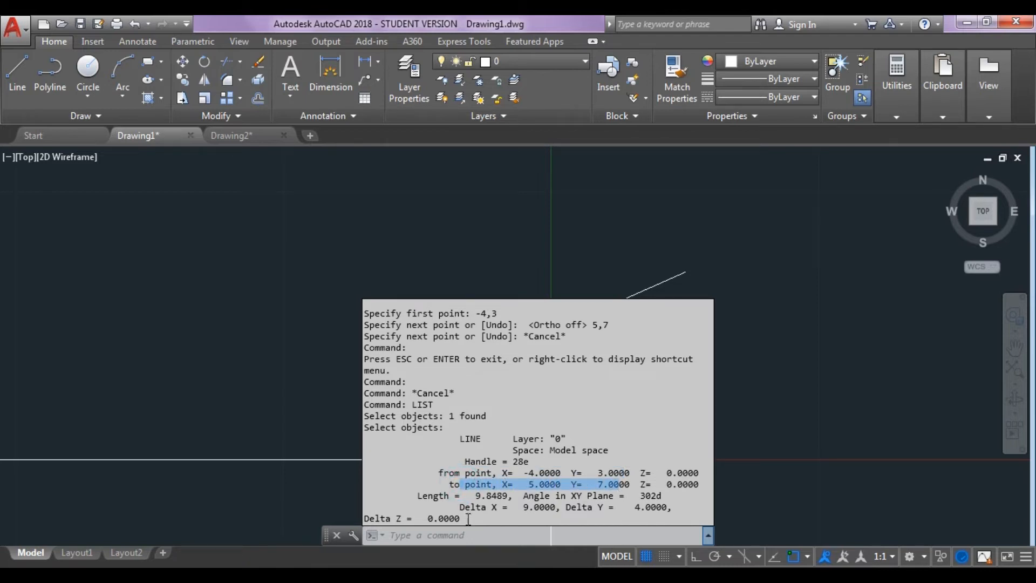
pyautogui.moveTo(419, 495); pyautogui.dragTo(516, 495)
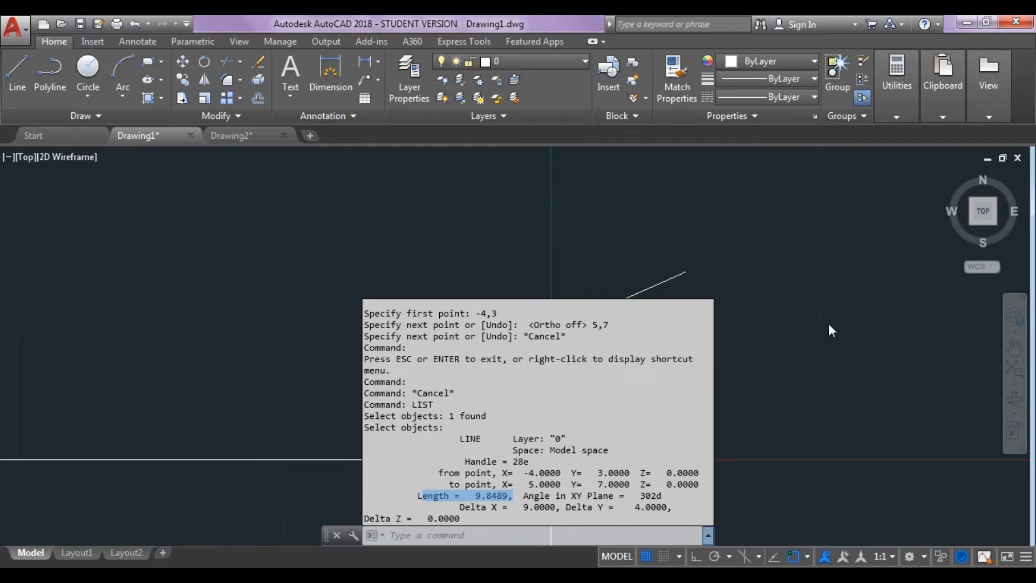
pyautogui.press('Escape')
# Start a line at a free point in the positive X and Y quadrant and place its next point at relative coordinates @7,0
pyautogui.scroll(-4, 782, 349)
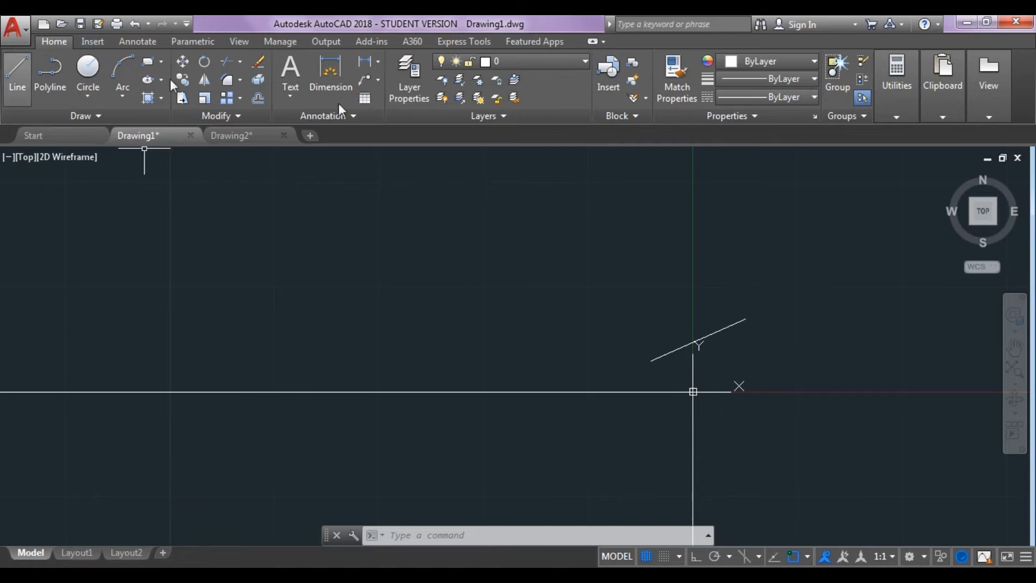
pyautogui.click(1014, 348)
pyautogui.moveTo(895, 327)
pyautogui.mouseDown()
pyautogui.moveTo(634, 346)
pyautogui.moveTo(440, 430)
pyautogui.mouseUp()
pyautogui.scroll(-4, 470, 413)
pyautogui.moveTo(486, 376); pyautogui.dragTo(439, 370)
pyautogui.press('Escape')
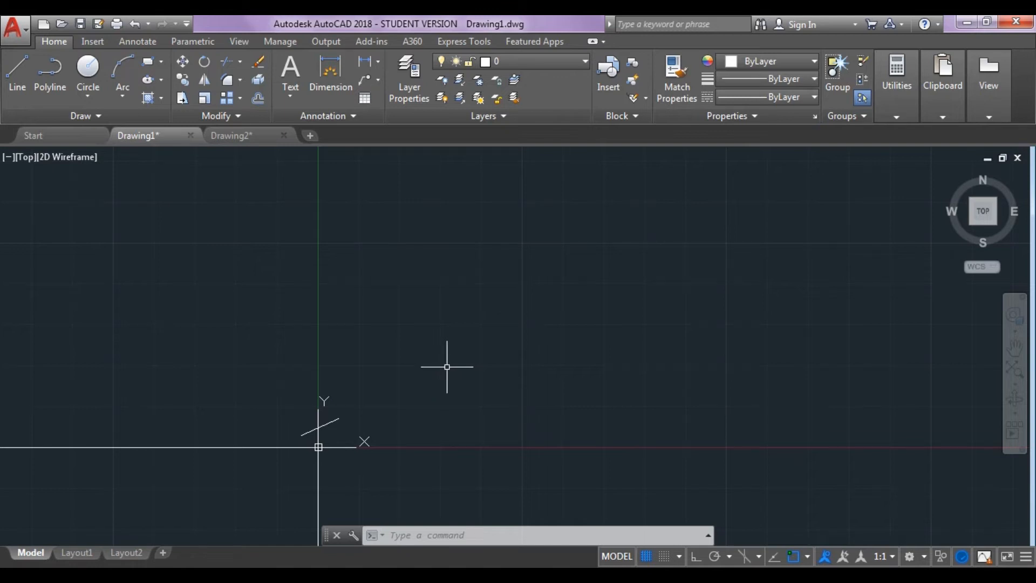
pyautogui.click(17, 68)
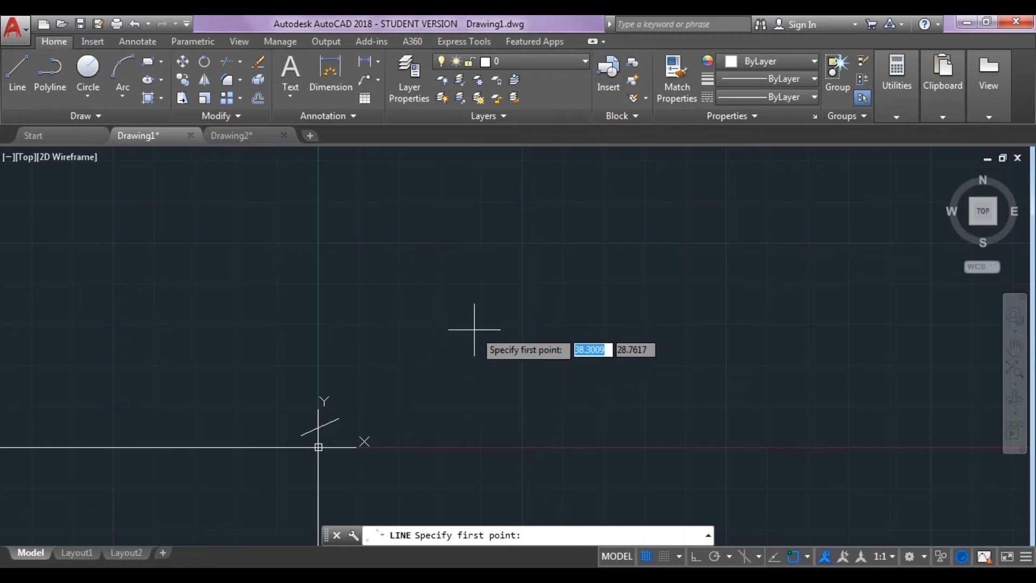
pyautogui.click(452, 331)
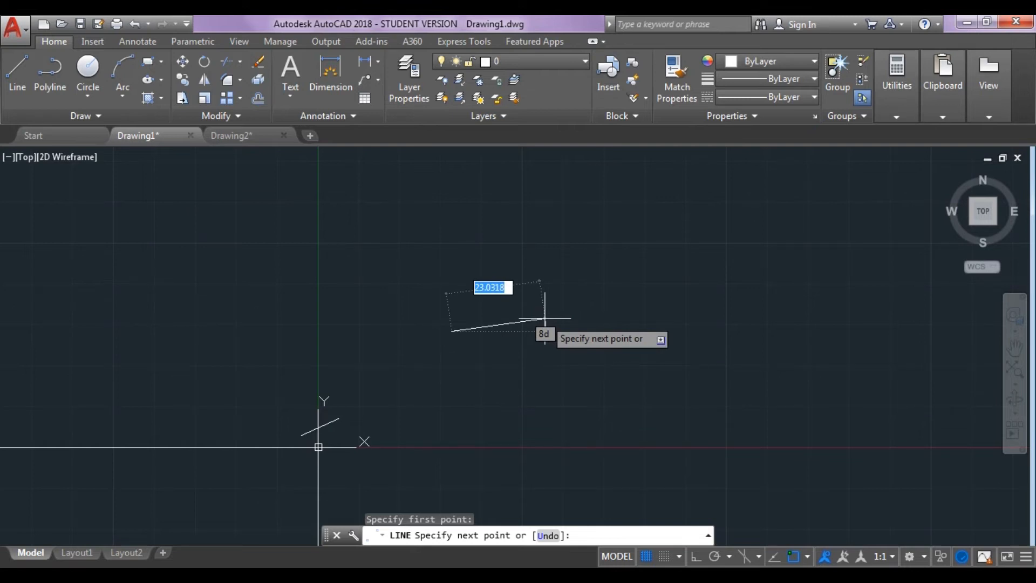
pyautogui.write('@')
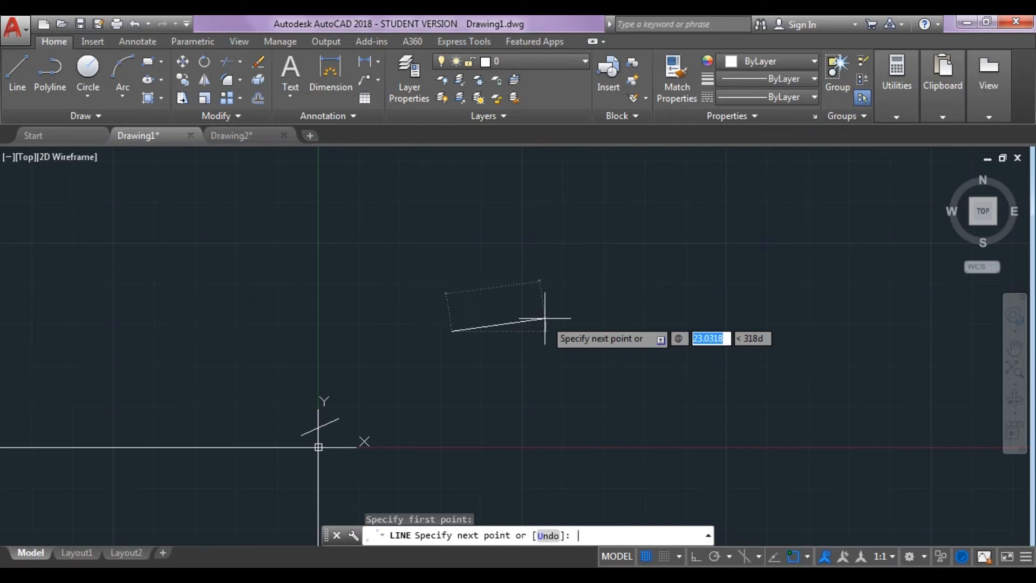
pyautogui.write('7')
pyautogui.press('Tab')
pyautogui.write('0')
pyautogui.press('Return')
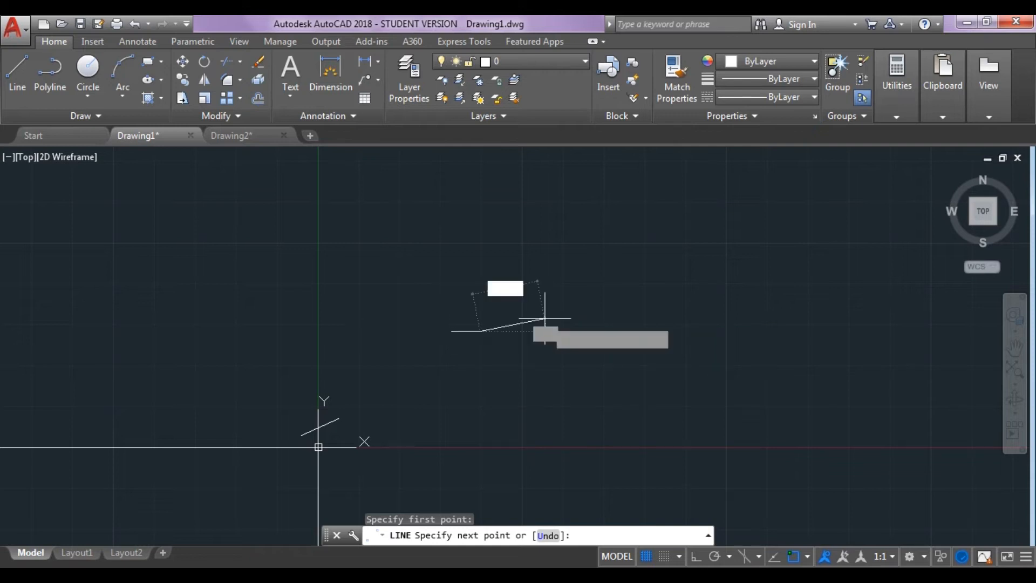
# Turn Ortho on and add the rectangle's vertical side with the relative coordinates @0,5
pyautogui.scroll(-8, 480, 331)
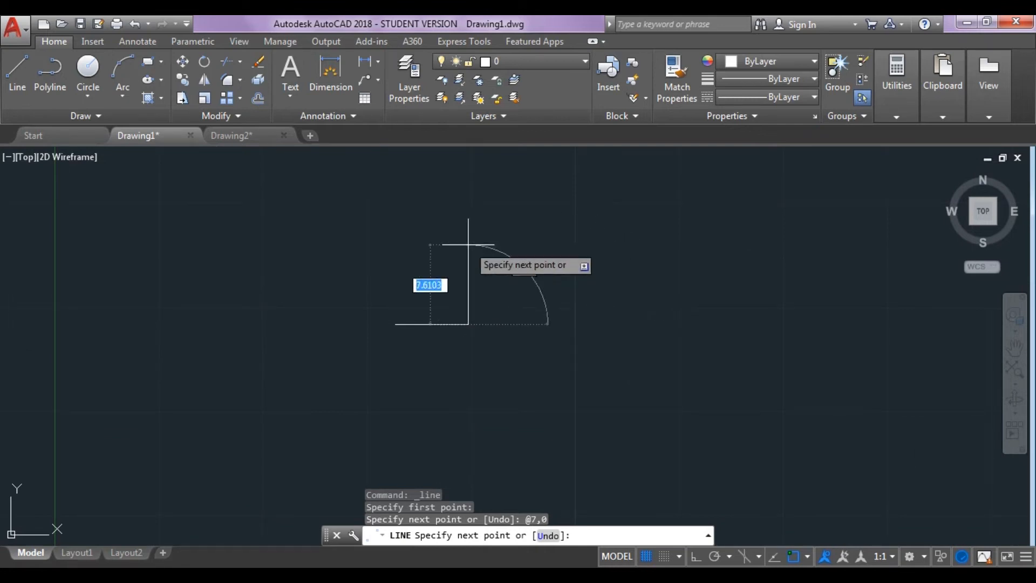
pyautogui.press('F8')
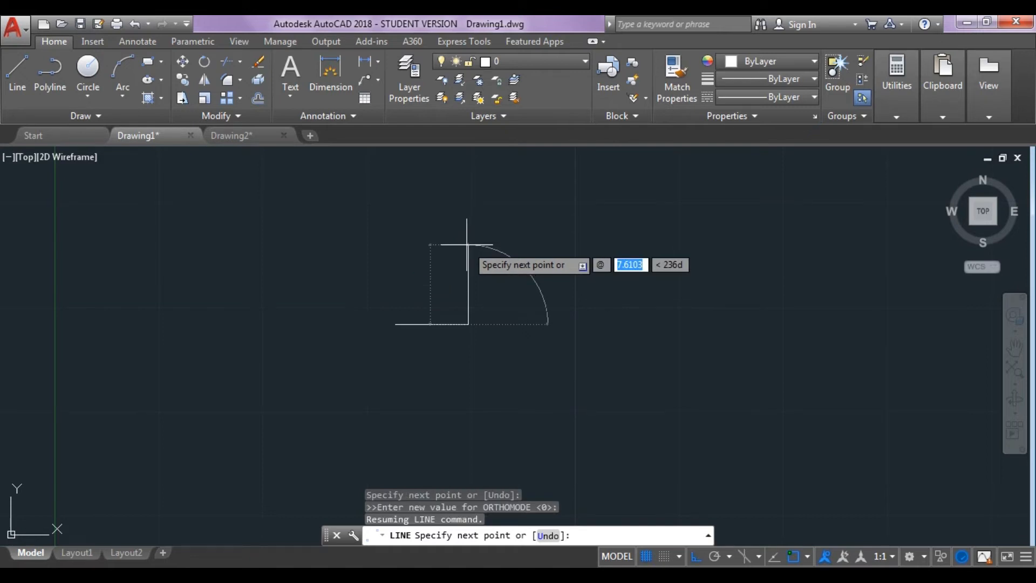
pyautogui.write('0')
pyautogui.press('Tab')
pyautogui.write('5')
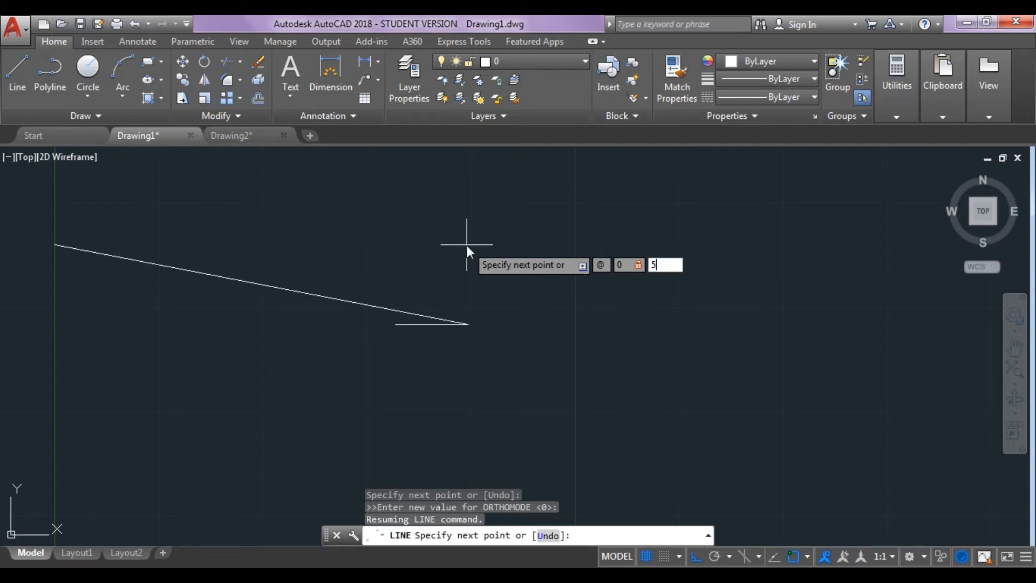
pyautogui.press('Return')
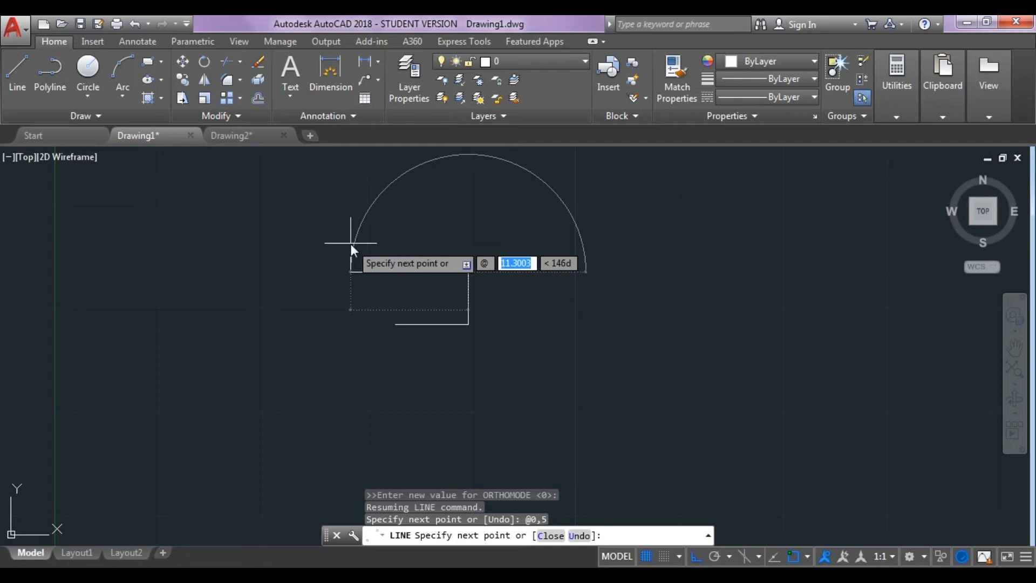
# Add the upper side with relative coordinates @-7,0, close the rectangle at its starting endpoint, turn Ortho off and end the line
pyautogui.write('-7')
pyautogui.press('Tab')
pyautogui.write('0')
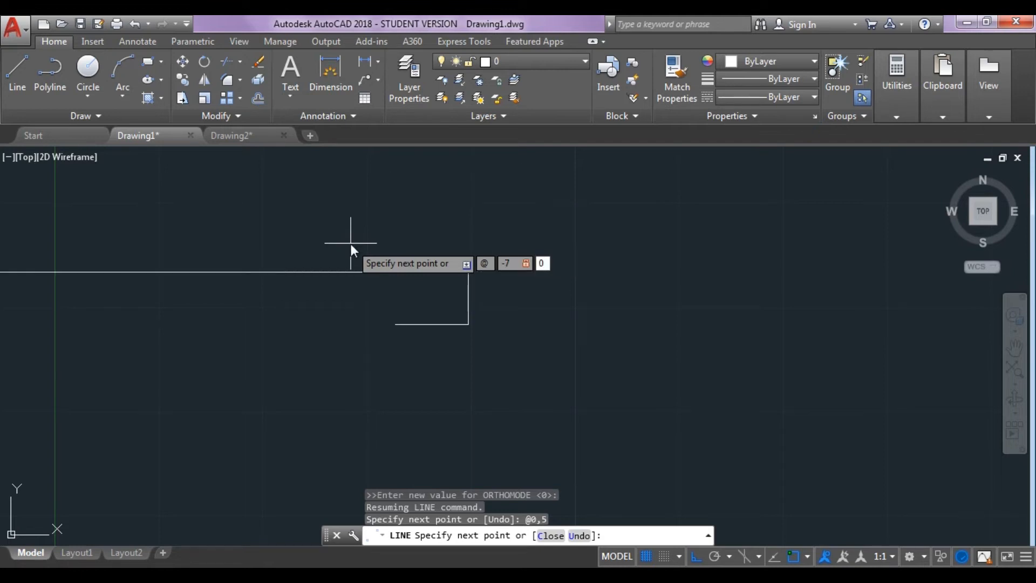
pyautogui.press('Return')
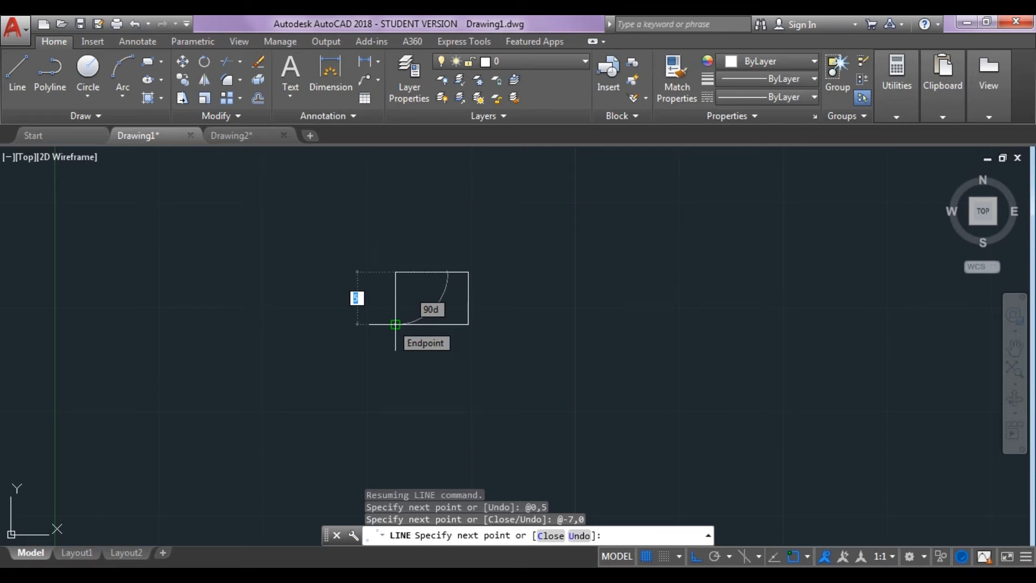
pyautogui.click(396, 324)
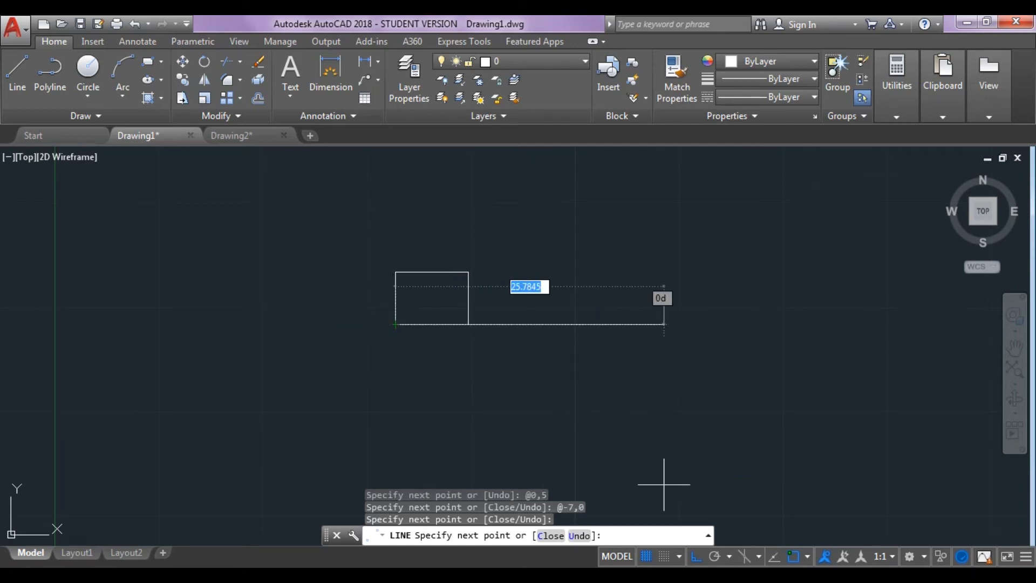
pyautogui.click(695, 561)
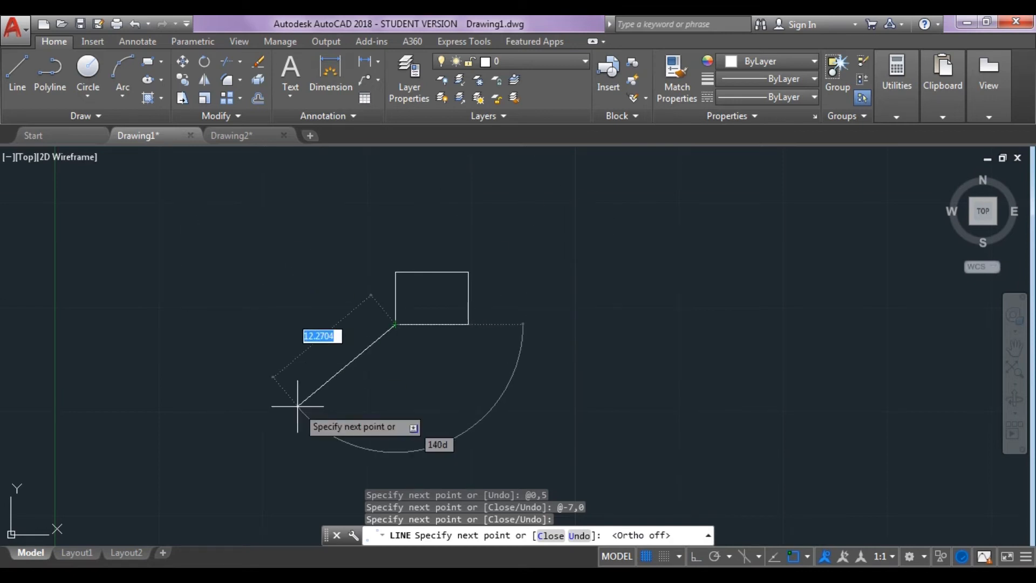
pyautogui.press('Escape')
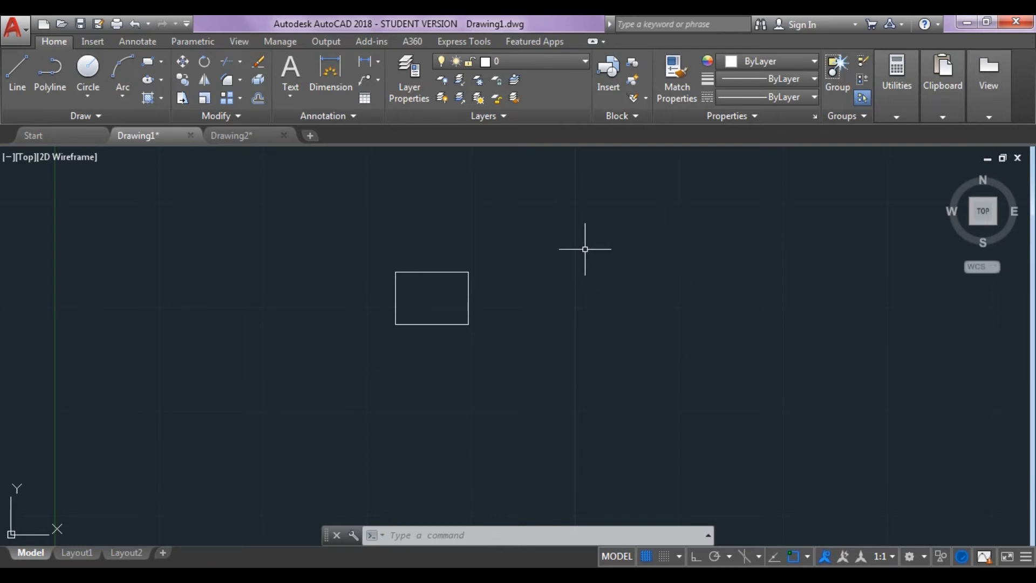
# Erase the four lines of the small rectangle and the sloped line crossing the Y axis
pyautogui.scroll(-5, 712, 360)
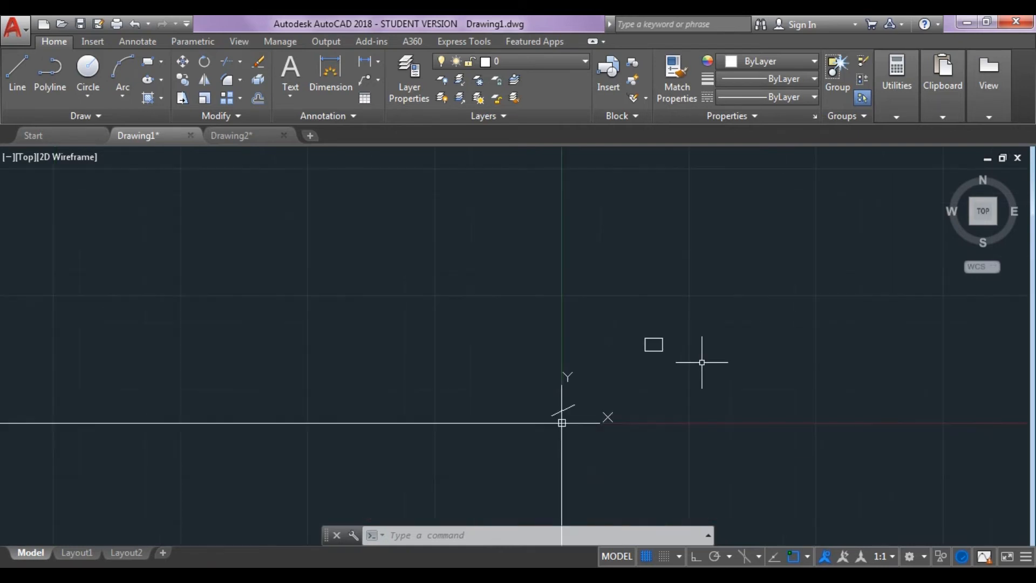
pyautogui.click(263, 57)
pyautogui.click(636, 342)
pyautogui.click(636, 342)
pyautogui.click(629, 297)
pyautogui.click(691, 363)
pyautogui.press('Return')
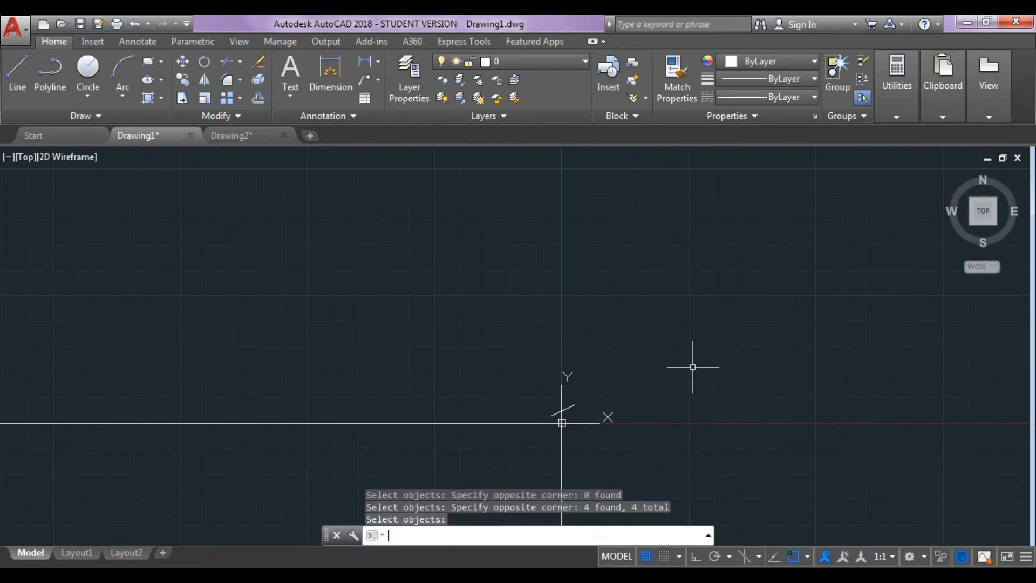
pyautogui.press('Return')
pyautogui.click(567, 409)
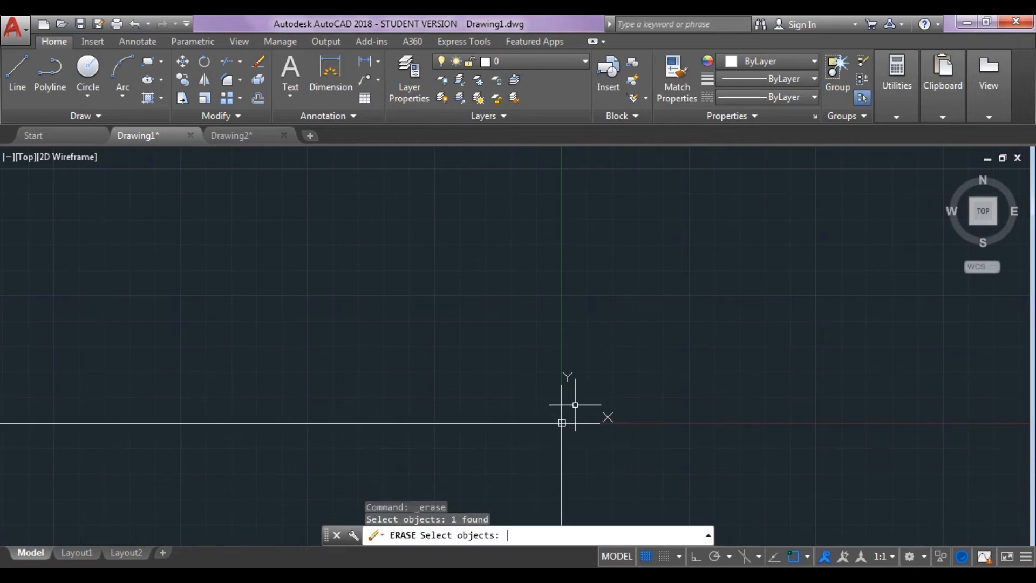
pyautogui.press('Return')
# Delete the horizontal line in the negative X direction and the vertical line below the origin
pyautogui.scroll(2, 592, 389)
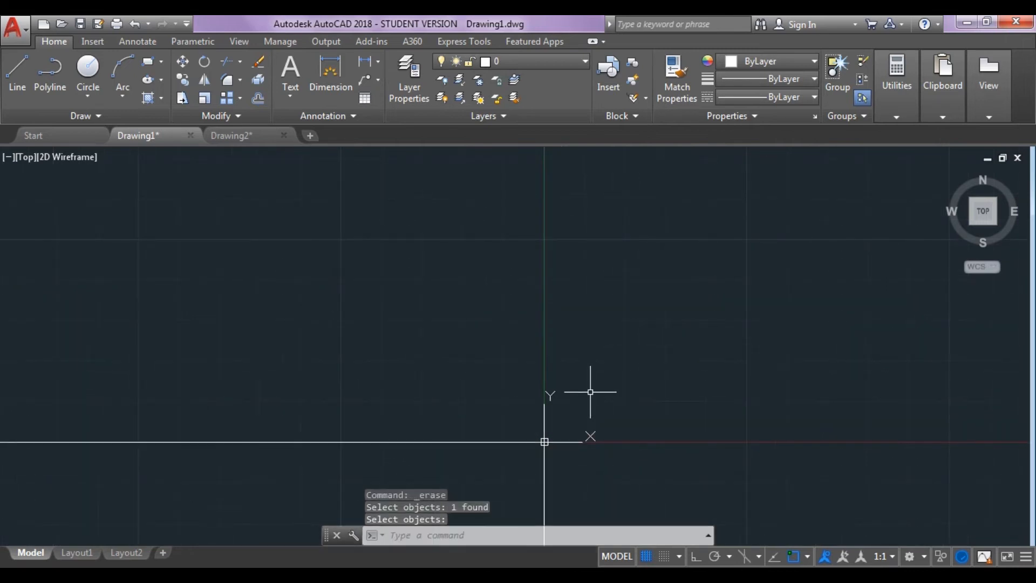
pyautogui.click(509, 442)
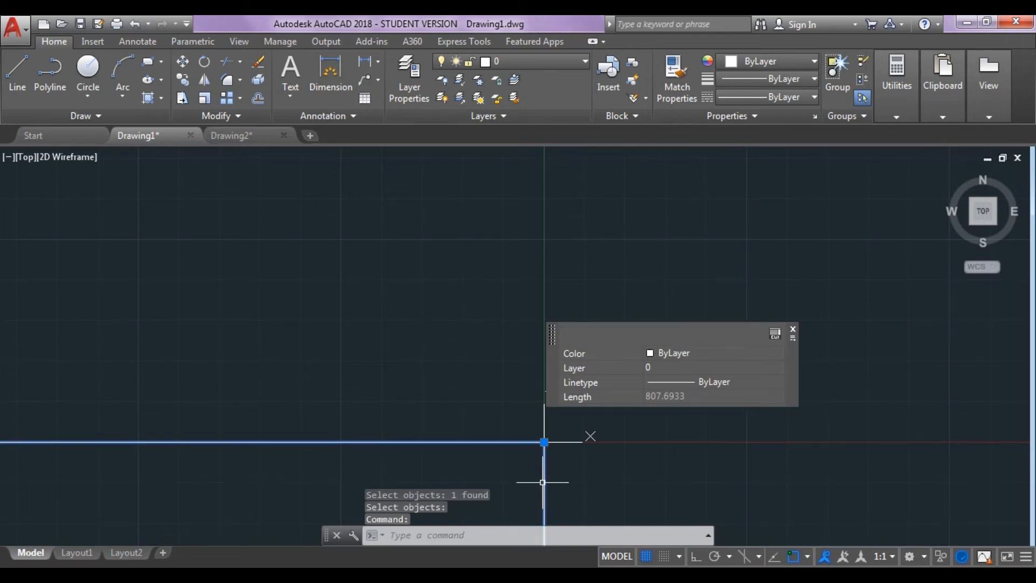
pyautogui.press('Delete')
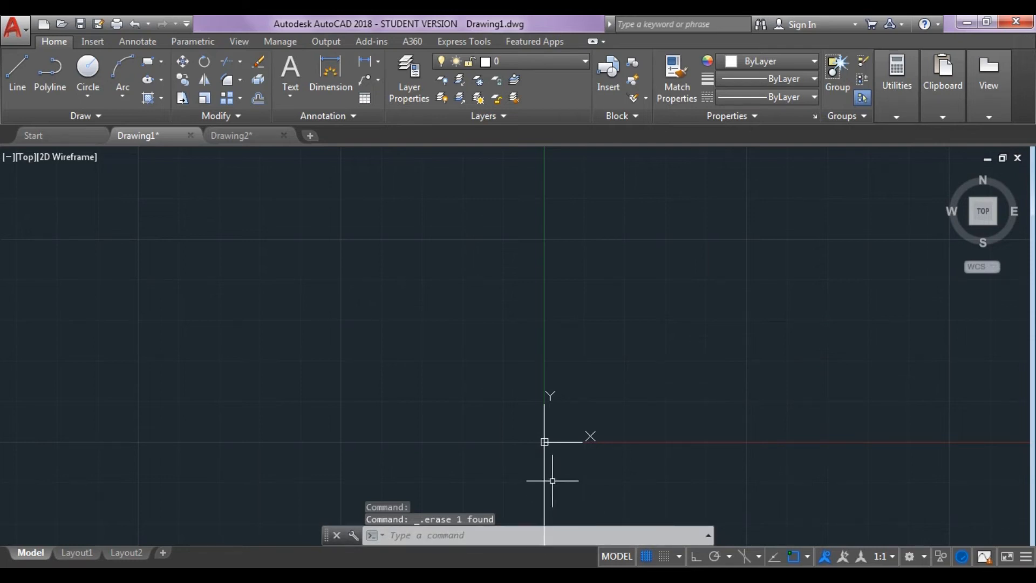
pyautogui.click(545, 480)
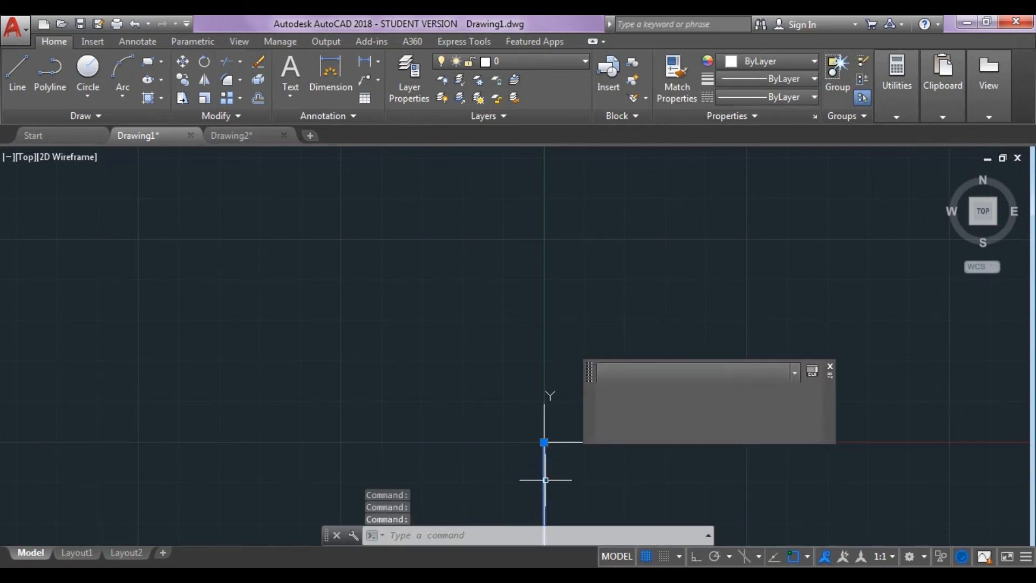
pyautogui.press('Delete')
pyautogui.scroll(4, 544, 482)
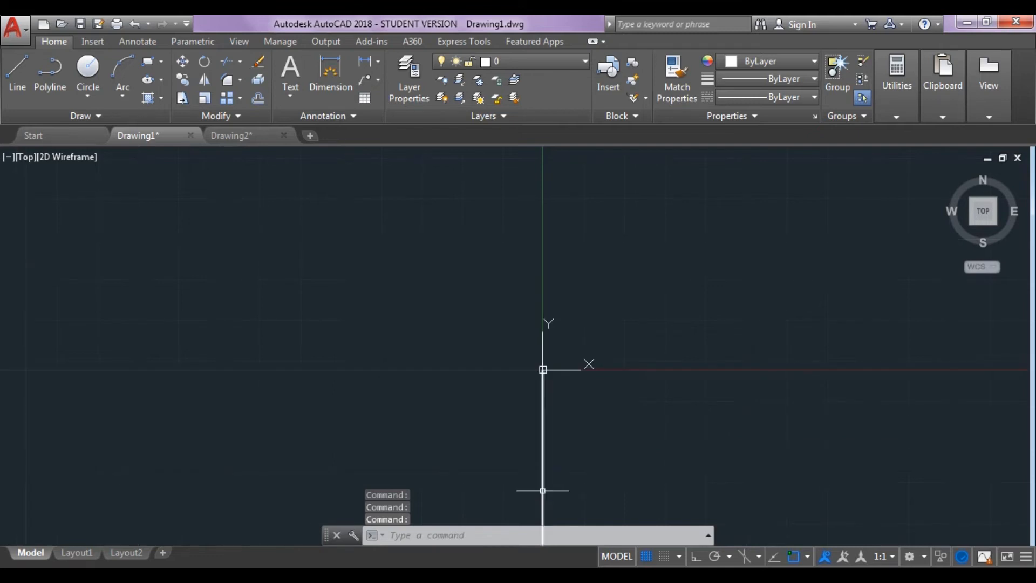
pyautogui.click(541, 454)
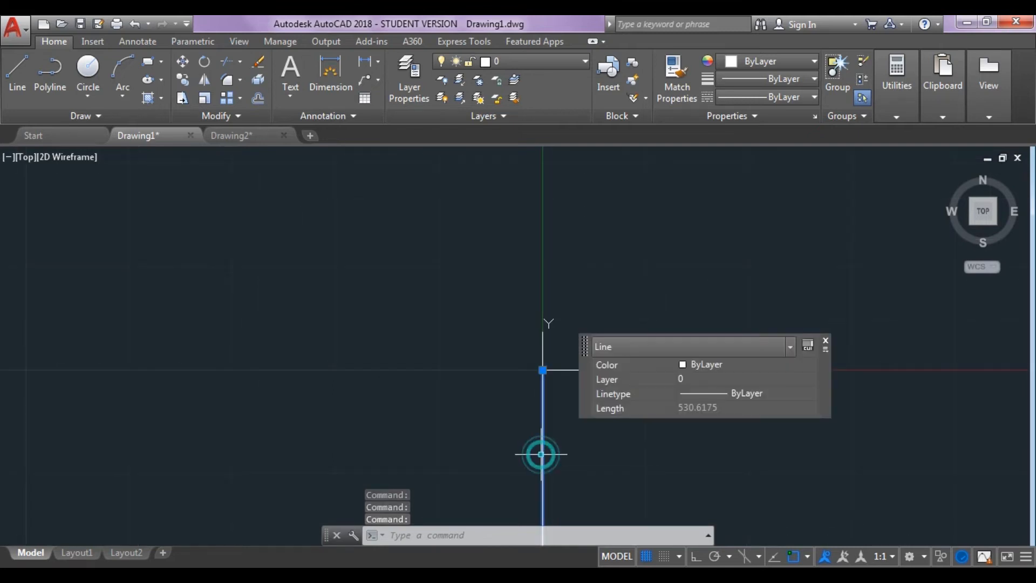
pyautogui.press('Delete')
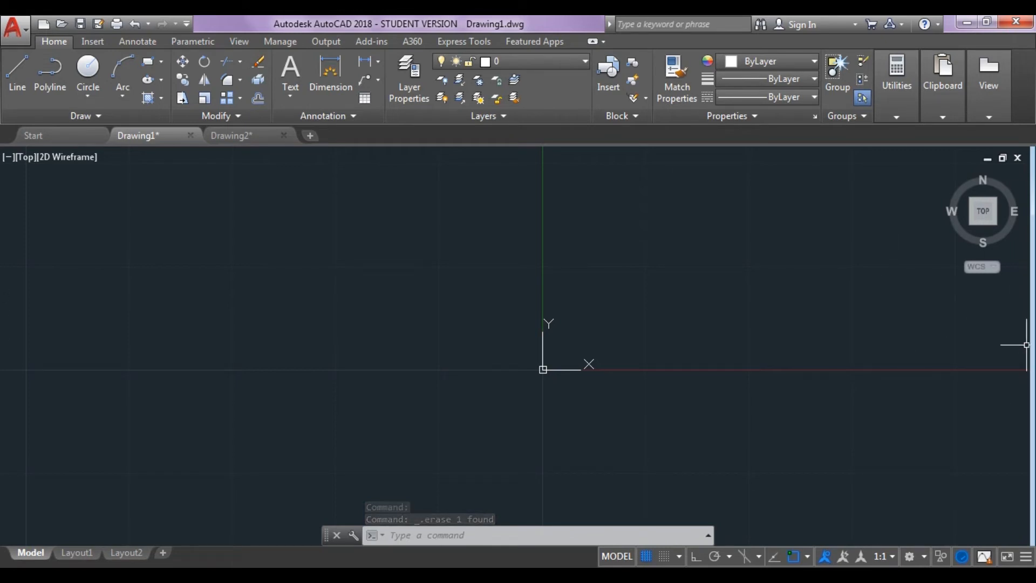
# Open the drawing units settings and turn off clockwise measurement of angles
pyautogui.click(487, 534)
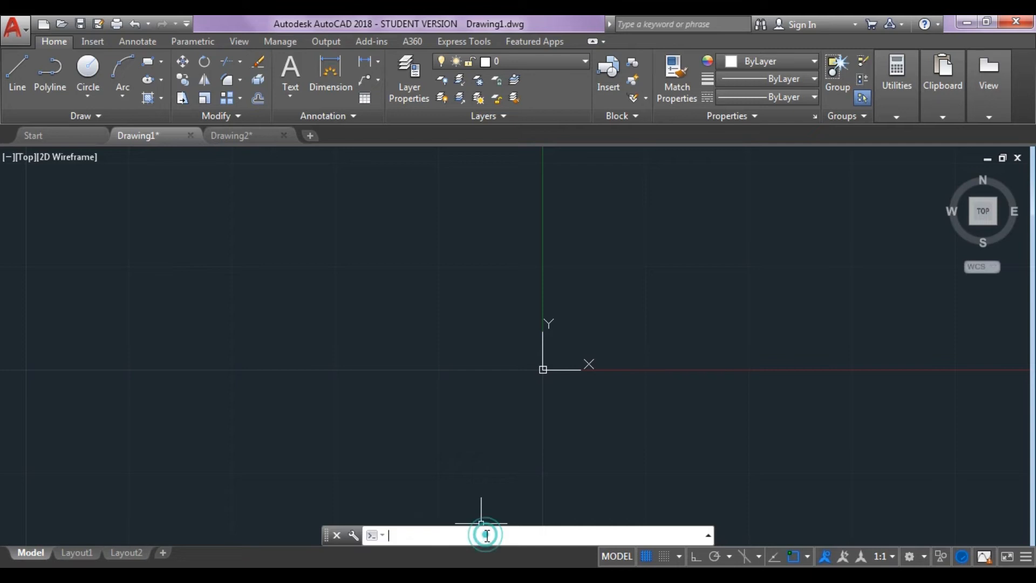
pyautogui.write('pan')
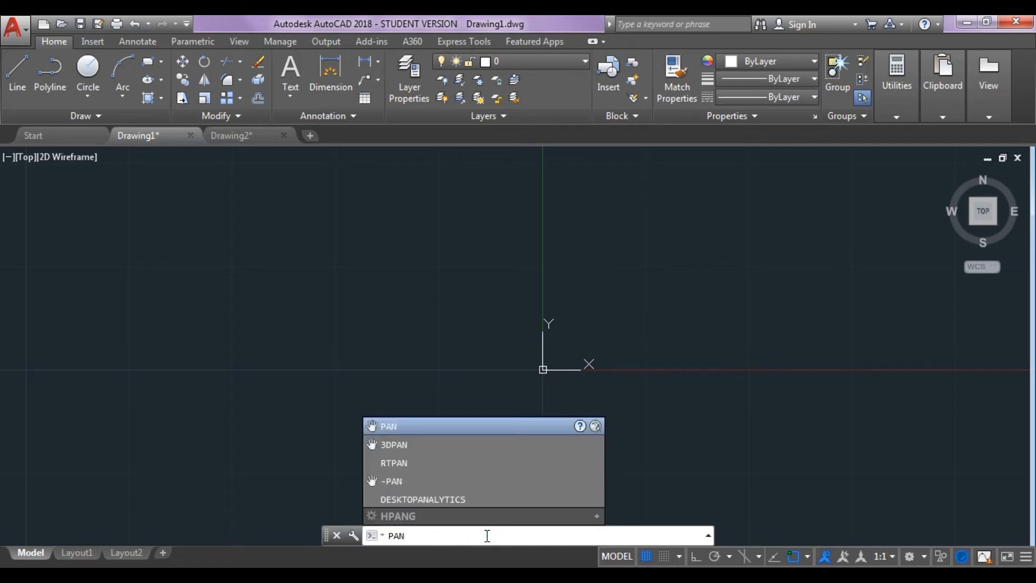
pyautogui.press('Return')
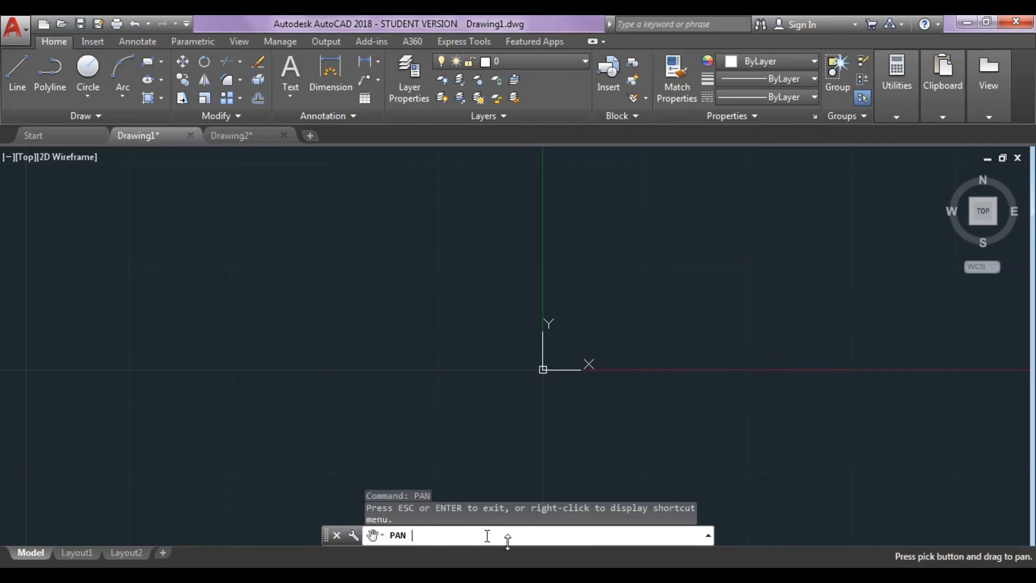
pyautogui.moveTo(732, 345)
pyautogui.mouseDown()
pyautogui.moveTo(705, 347)
pyautogui.moveTo(733, 280)
pyautogui.moveTo(559, 340)
pyautogui.moveTo(492, 312)
pyautogui.moveTo(523, 311)
pyautogui.mouseUp()
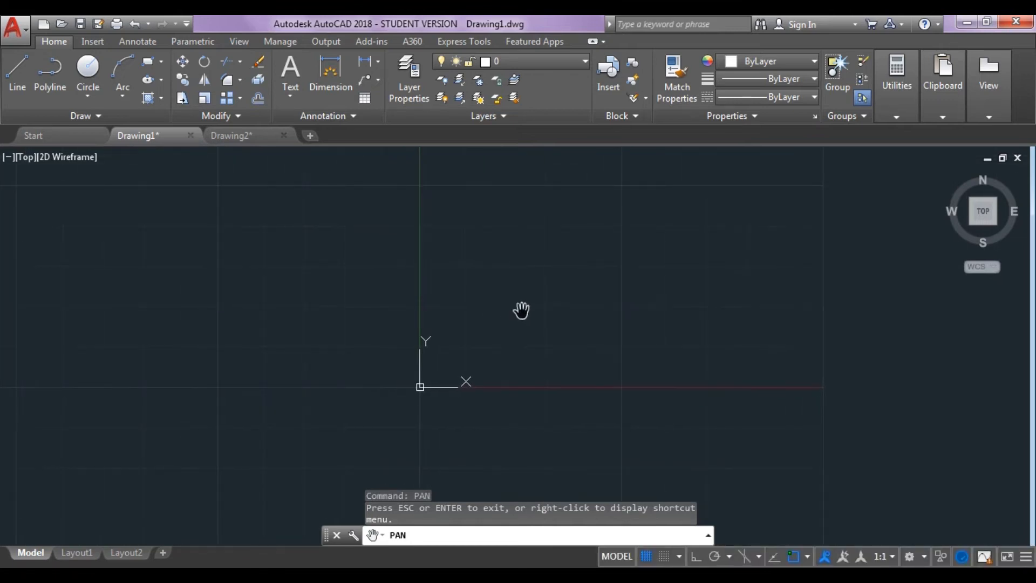
pyautogui.press('Escape')
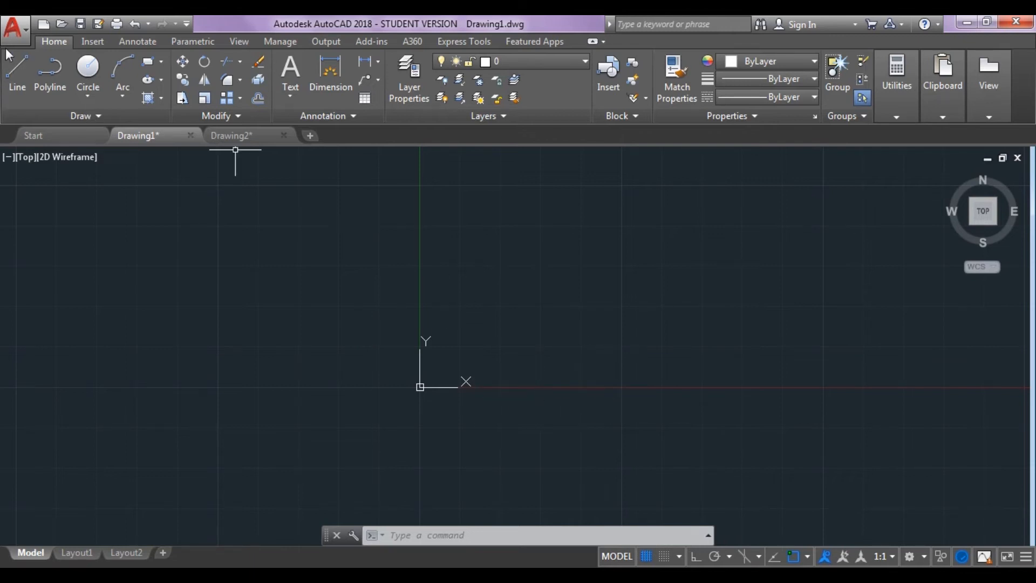
pyautogui.click(21, 33)
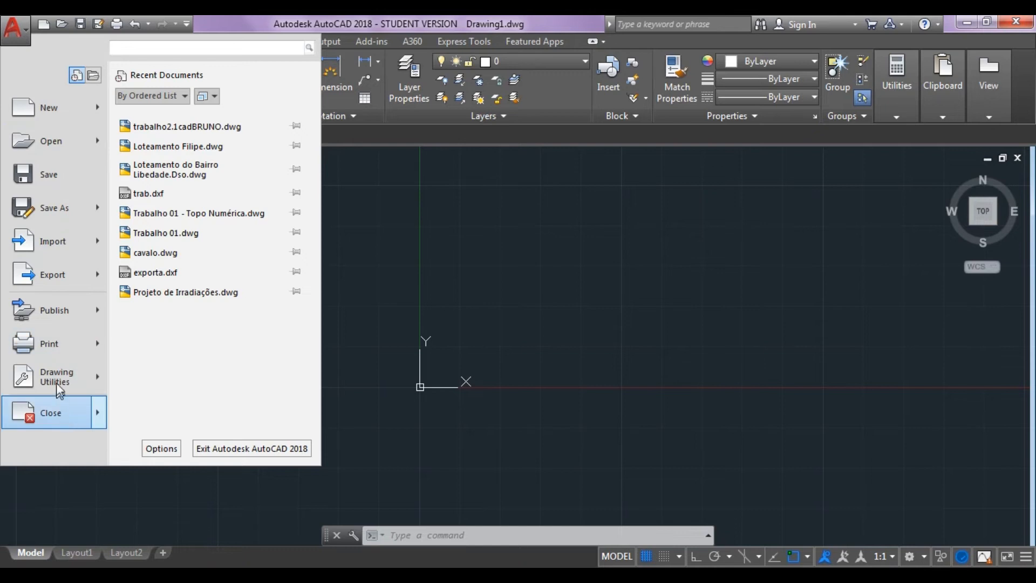
pyautogui.moveTo(59, 387)
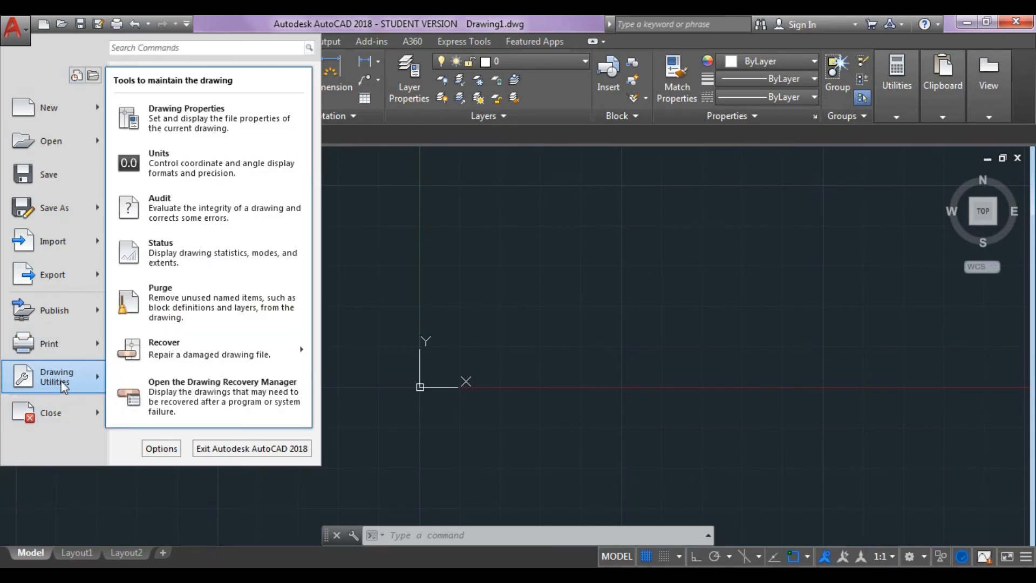
pyautogui.click(184, 166)
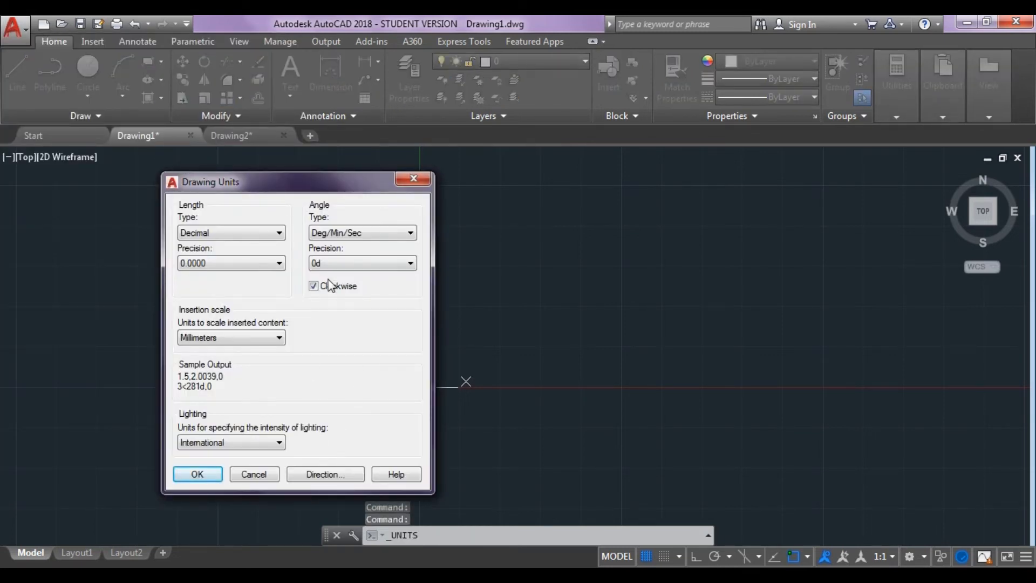
pyautogui.click(313, 287)
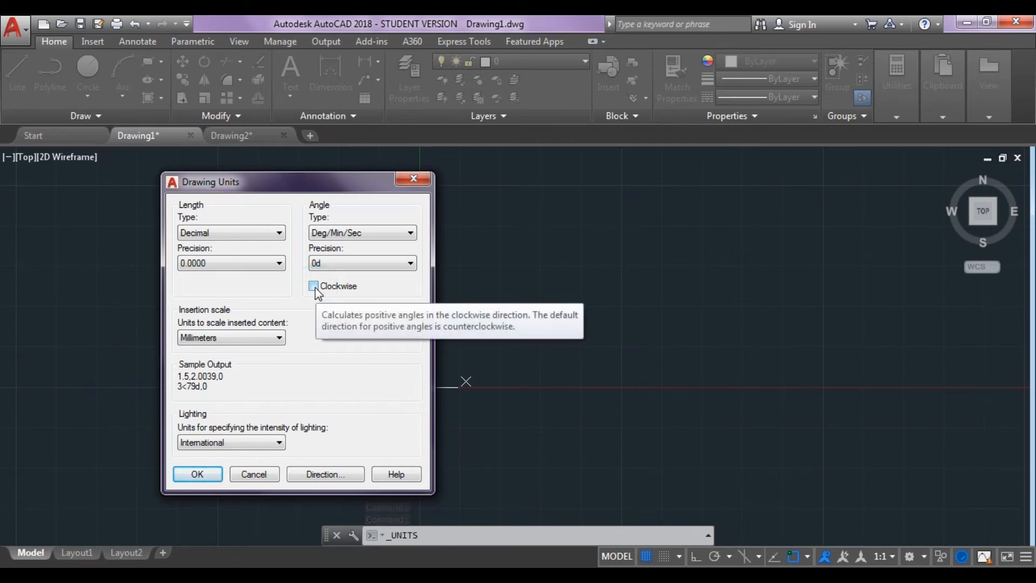
# Set the base angle direction to East and apply the drawing units settings
pyautogui.click(318, 471)
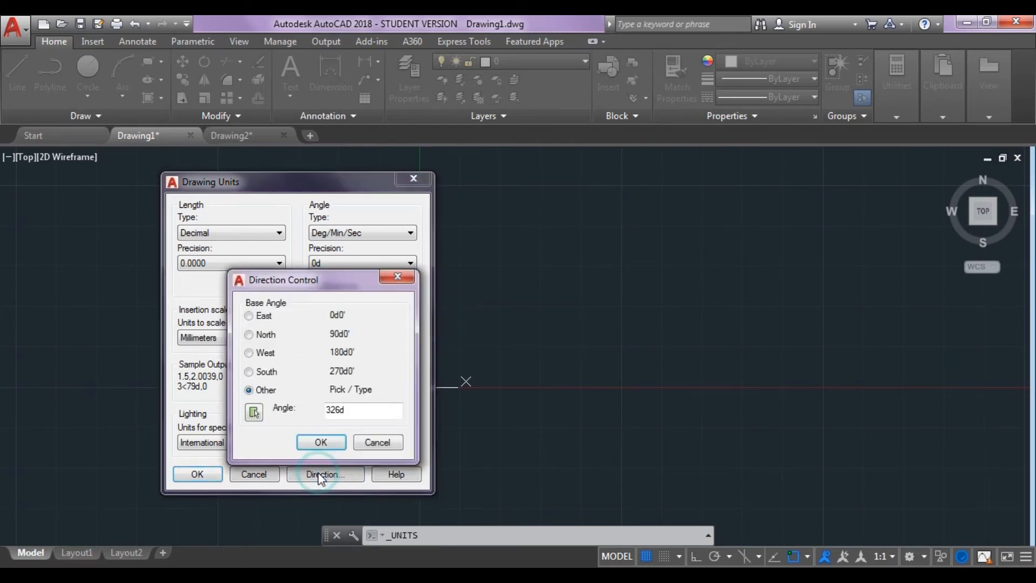
pyautogui.click(250, 319)
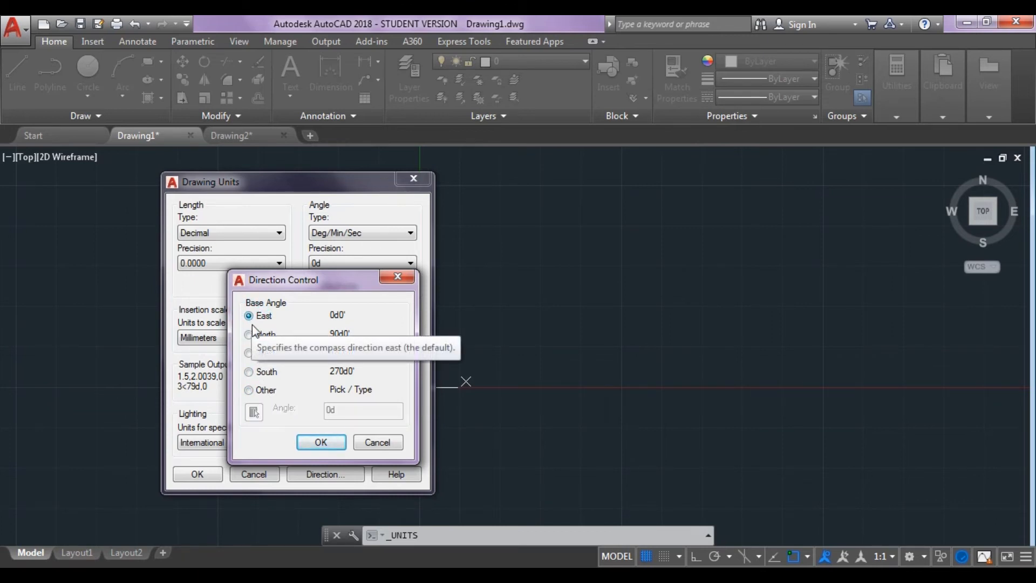
pyautogui.click(328, 443)
pyautogui.click(197, 475)
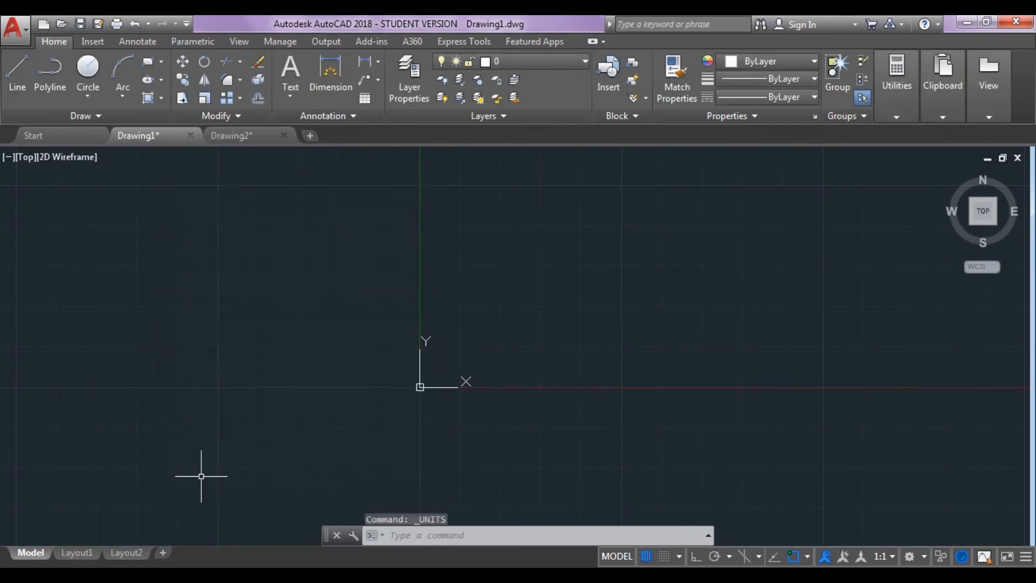
pyautogui.click(12, 70)
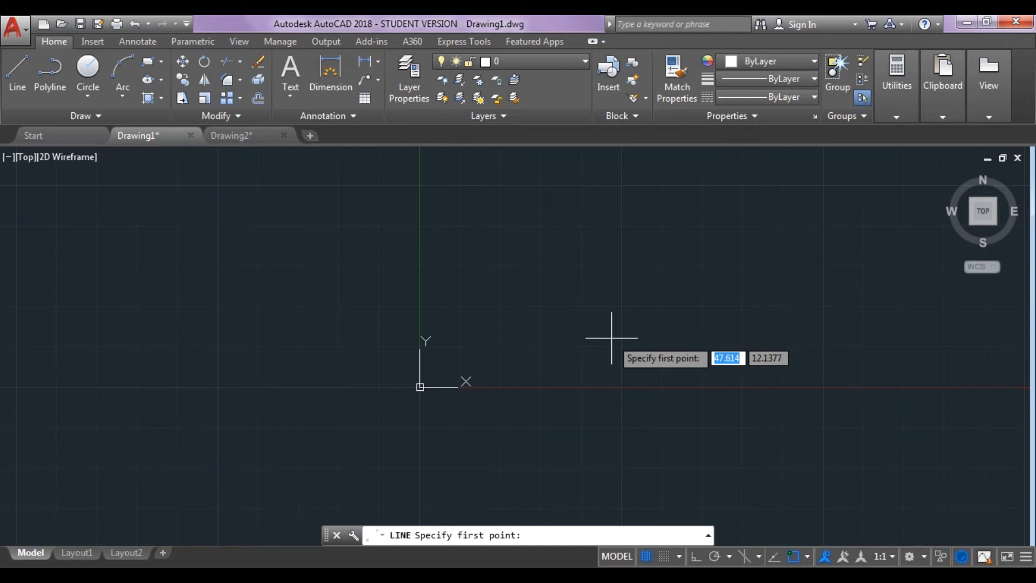
pyautogui.write('#')
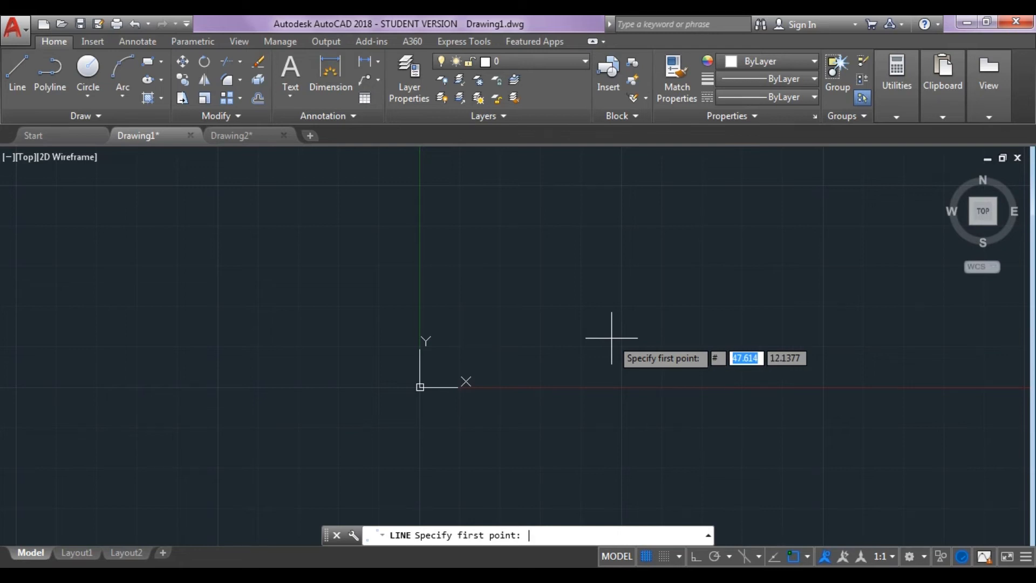
pyautogui.write('20')
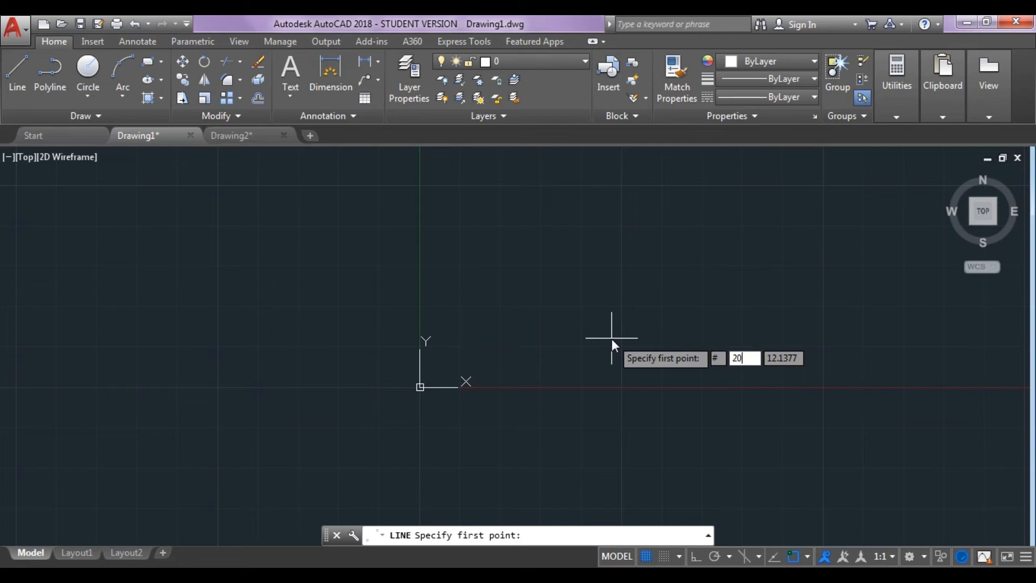
pyautogui.write(',0')
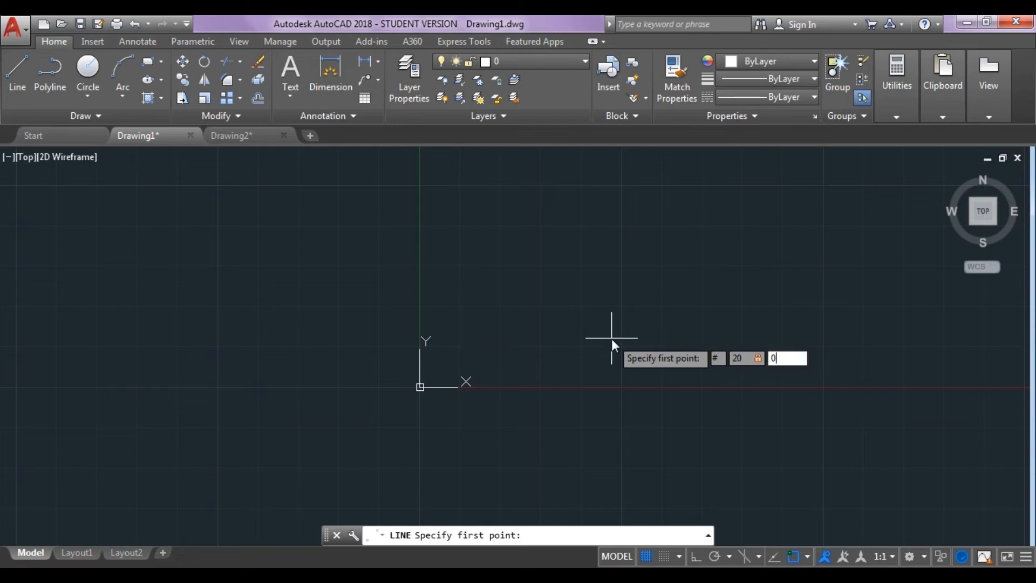
pyautogui.press('Return')
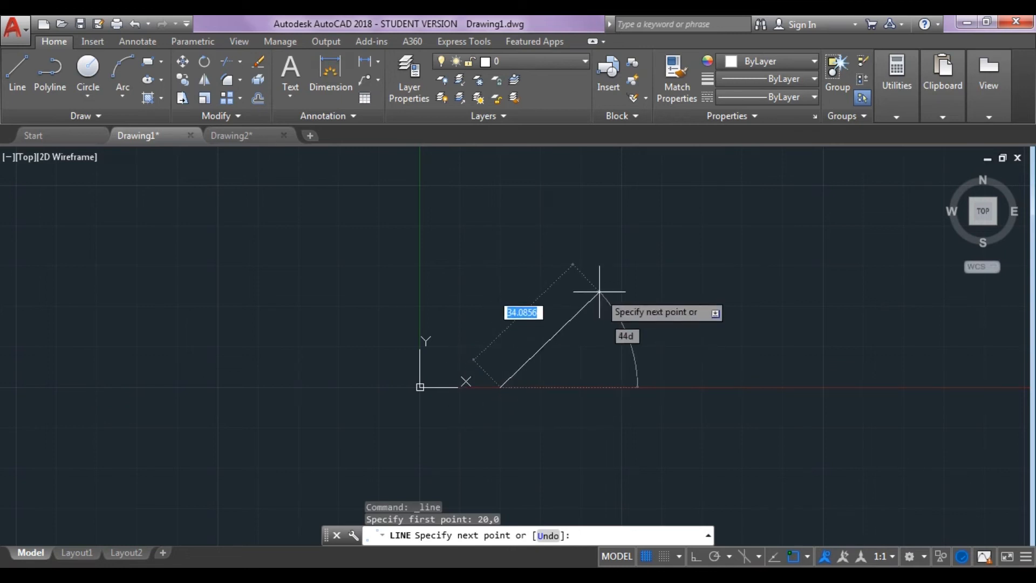
pyautogui.write('@')
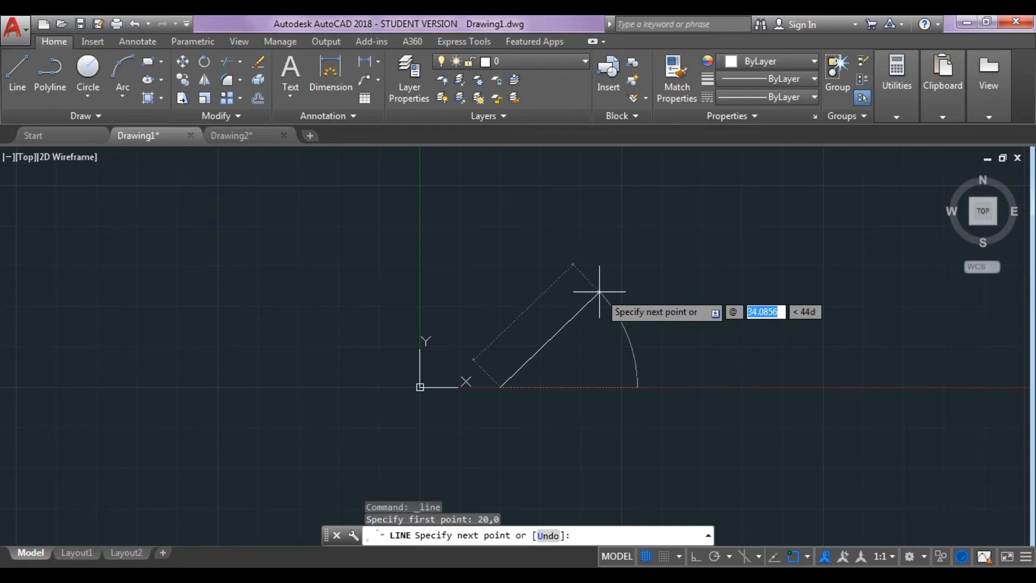
pyautogui.write('90')
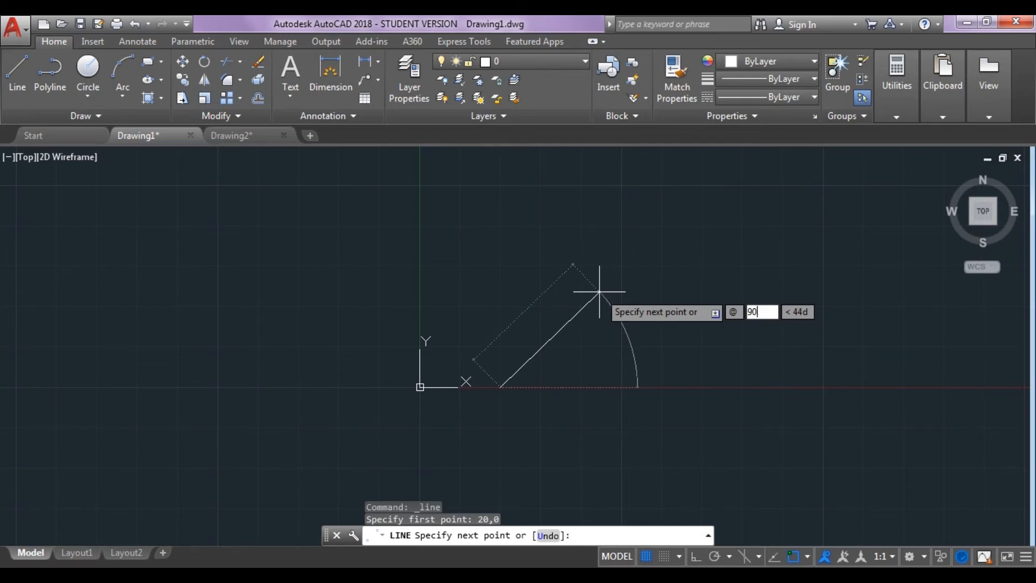
pyautogui.press('Tab')
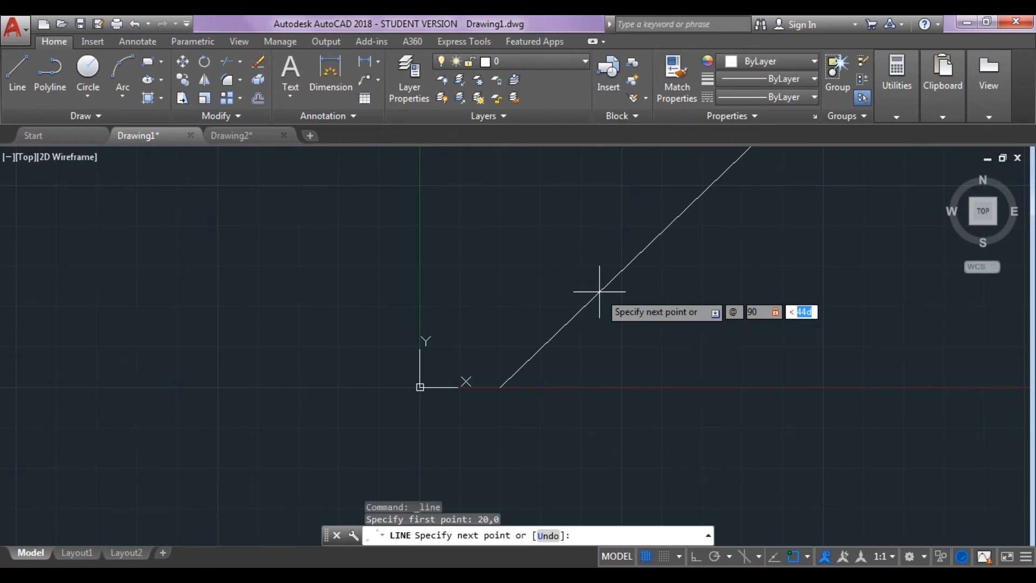
pyautogui.write('30')
pyautogui.press('Return')
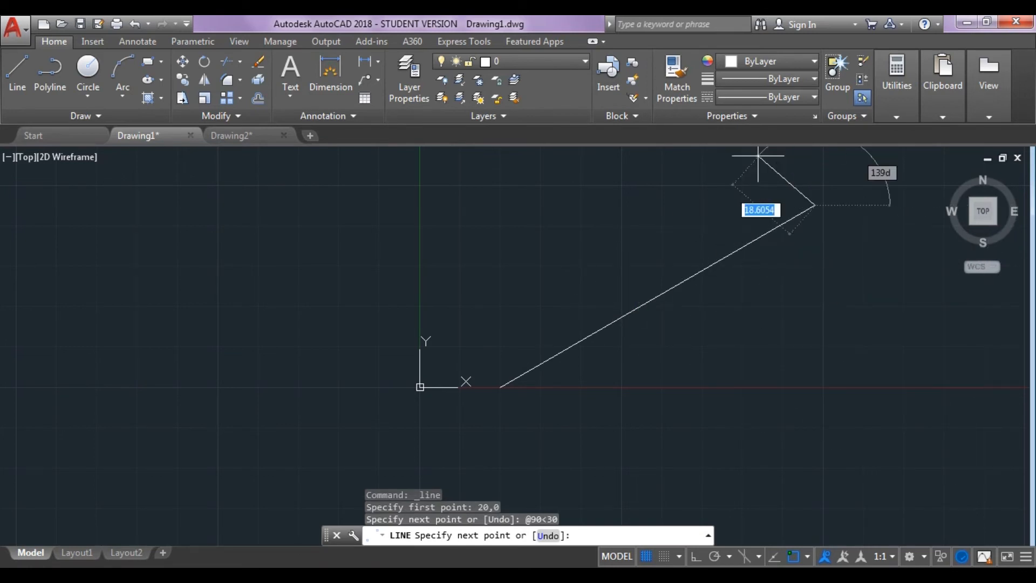
pyautogui.press('Escape')
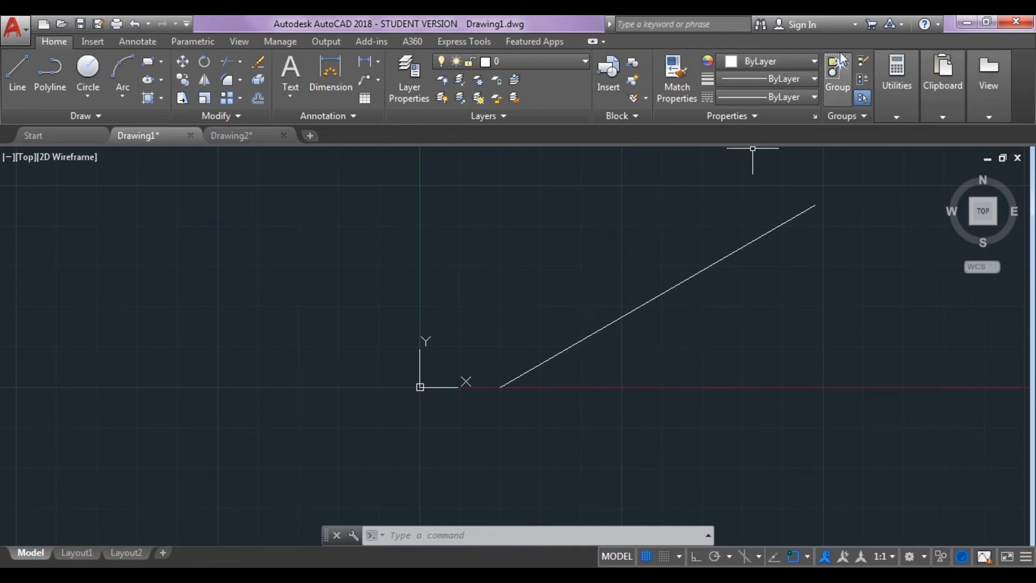
# Set the object colour to Yellow and, with Ortho on, draw a horizontal line from the sloped line's lower endpoint along positive X
pyautogui.click(814, 61)
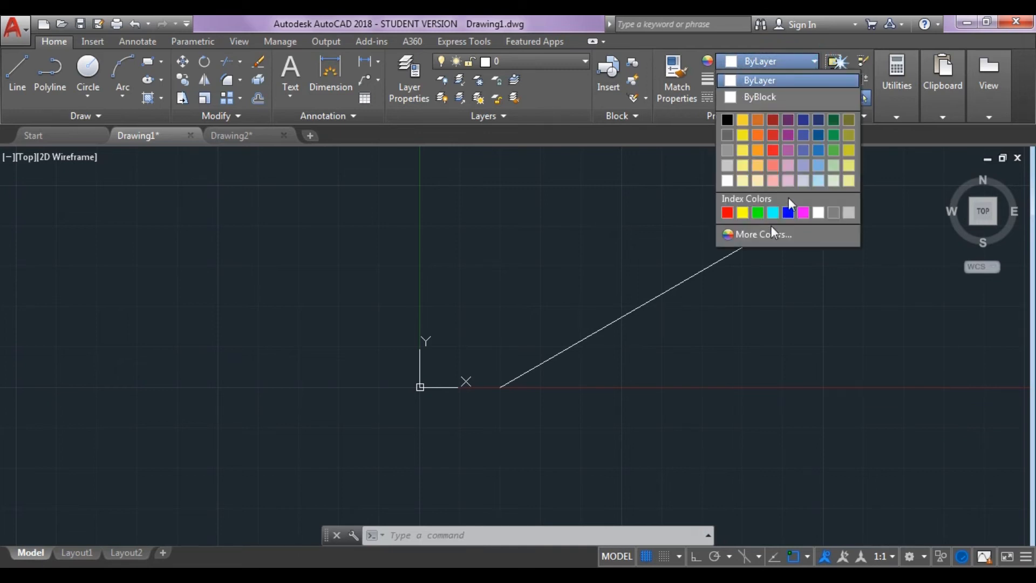
pyautogui.click(742, 212)
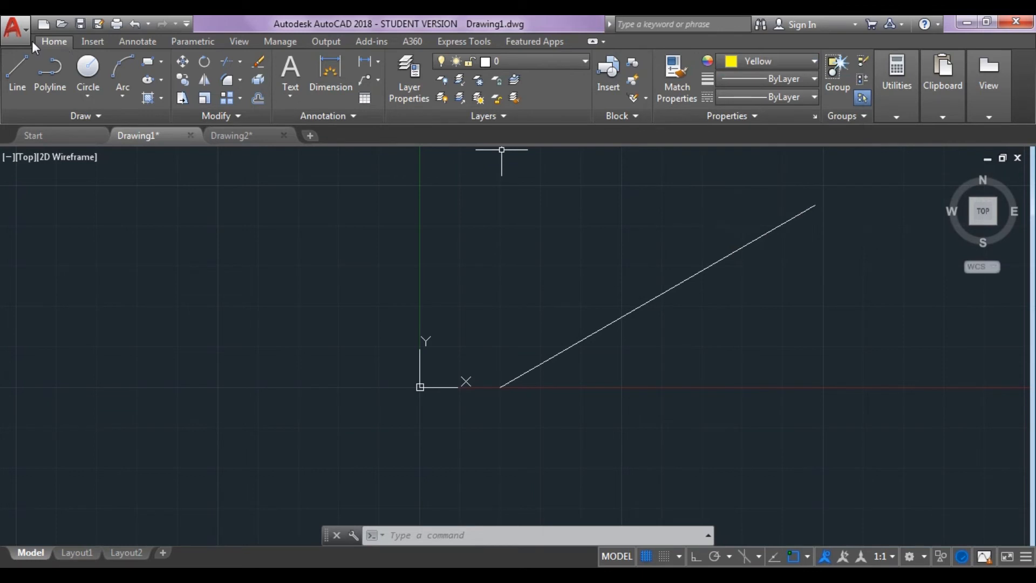
pyautogui.click(21, 88)
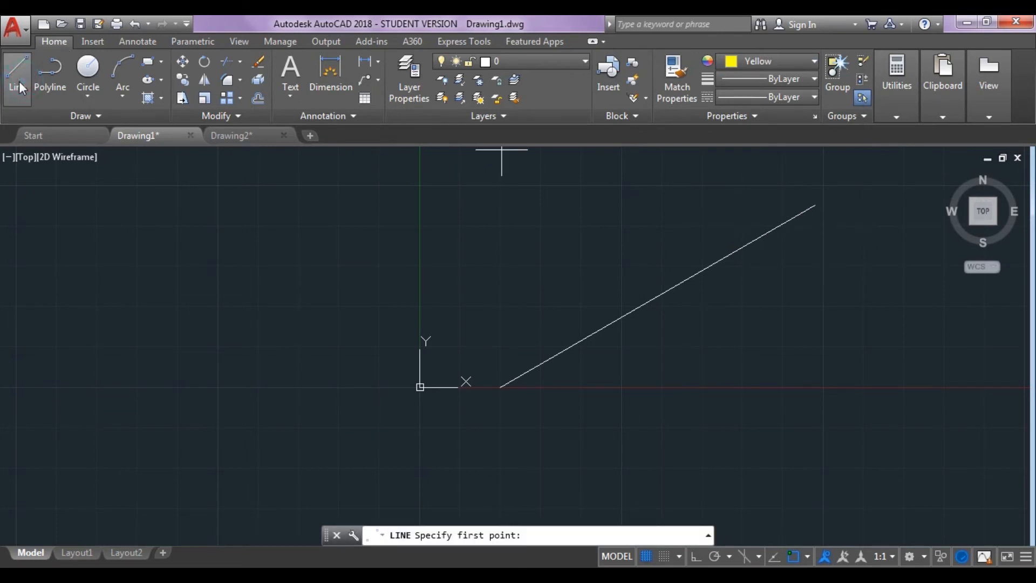
pyautogui.click(696, 558)
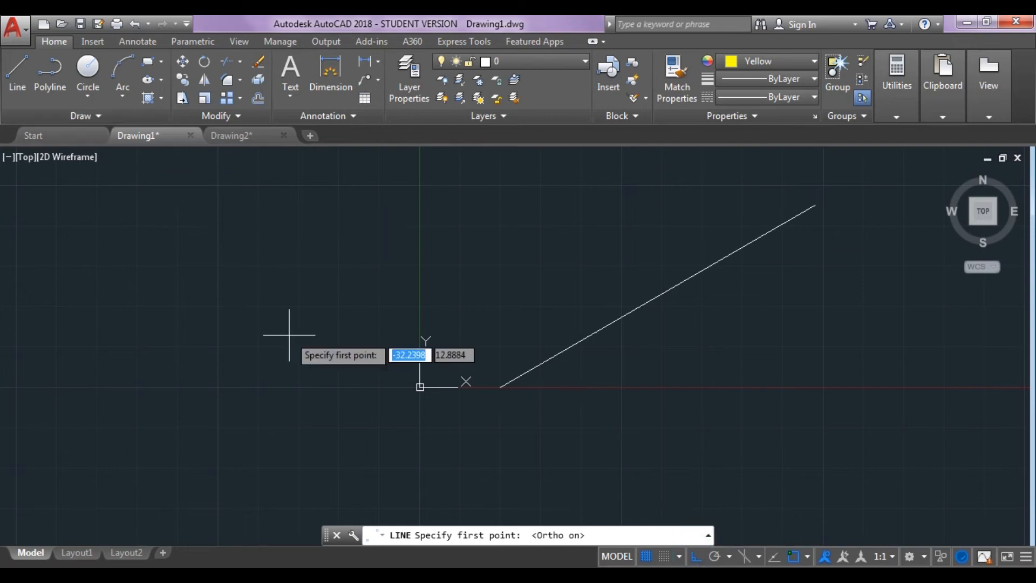
pyautogui.click(500, 387)
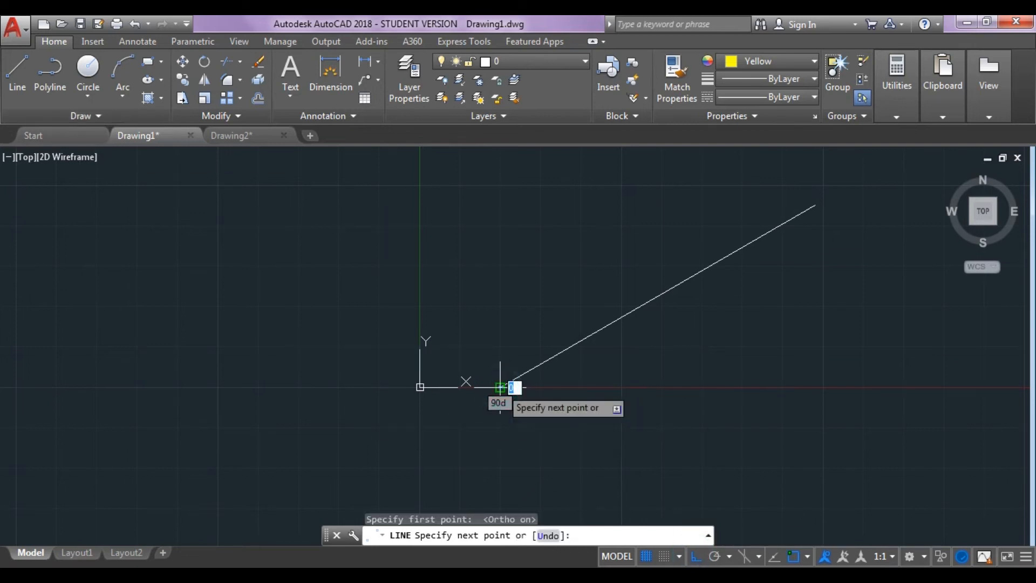
pyautogui.click(806, 387)
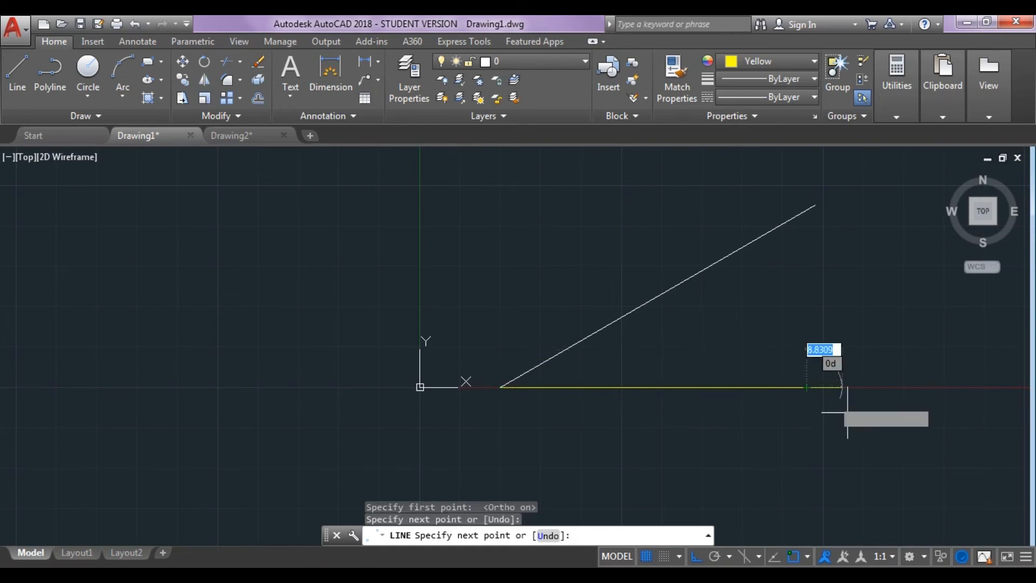
pyautogui.press('Escape')
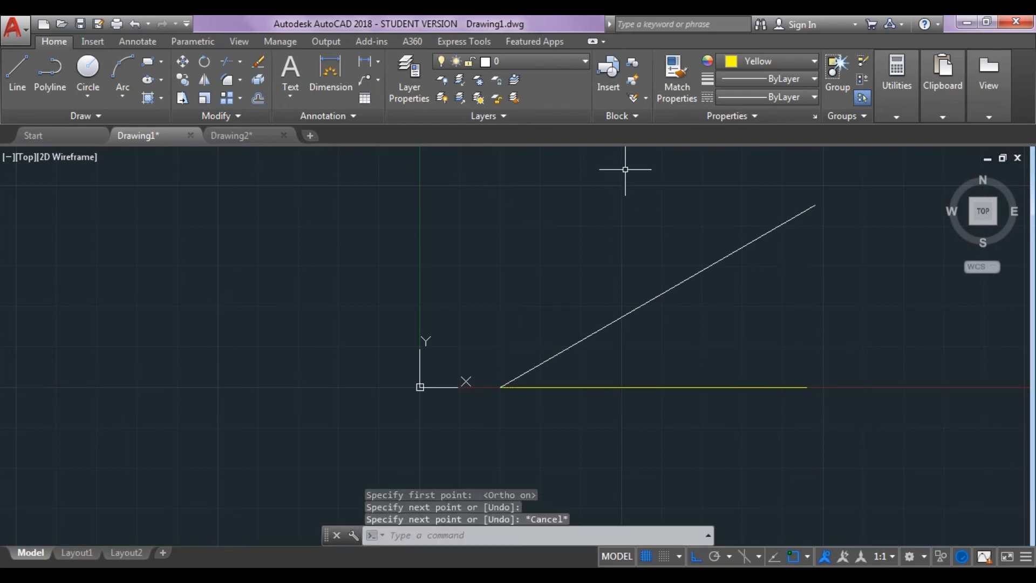
# Add an angular dimension between the sloped line and the yellow horizontal line, placing its arc between them
pyautogui.click(377, 62)
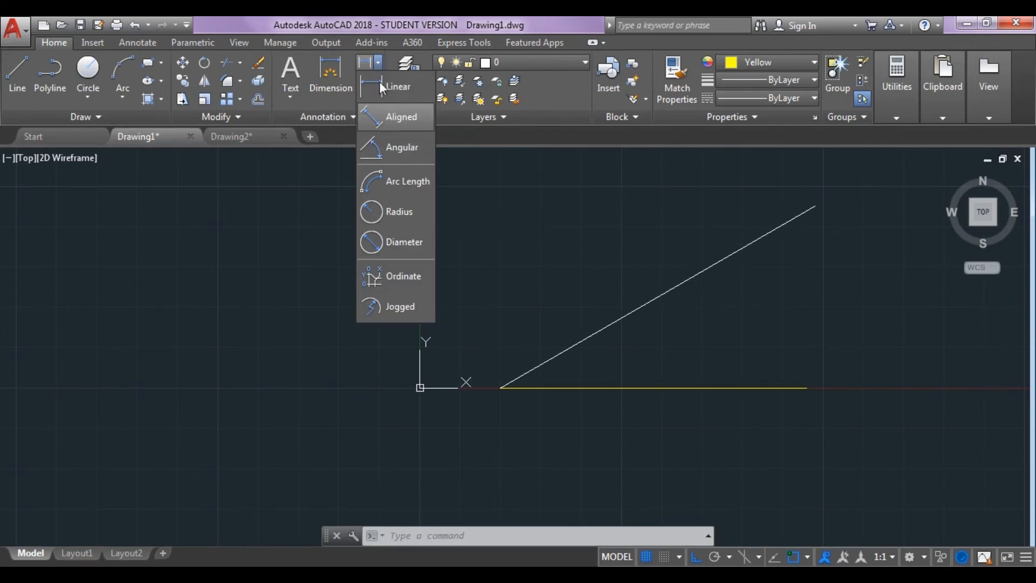
pyautogui.click(399, 152)
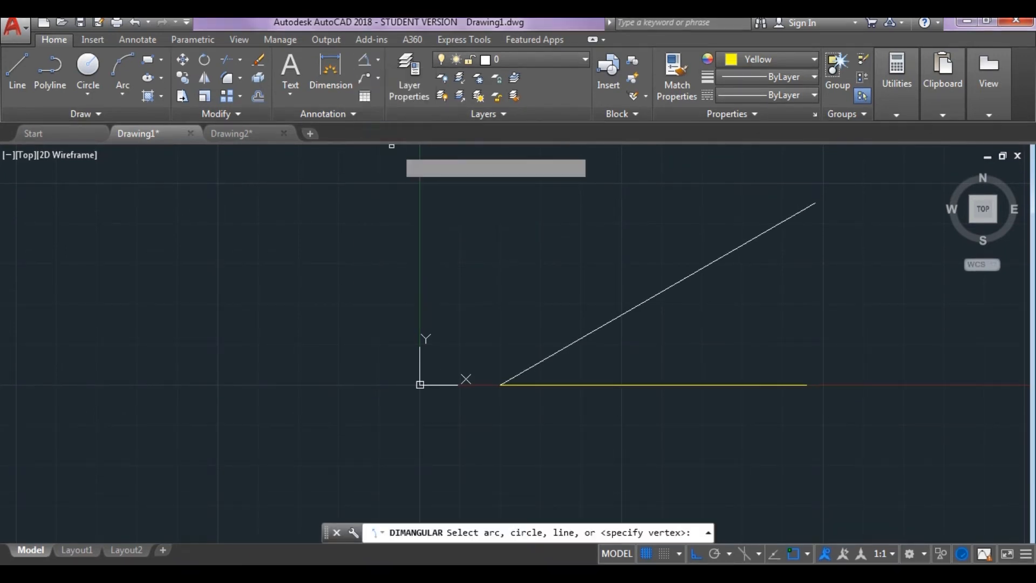
pyautogui.click(611, 318)
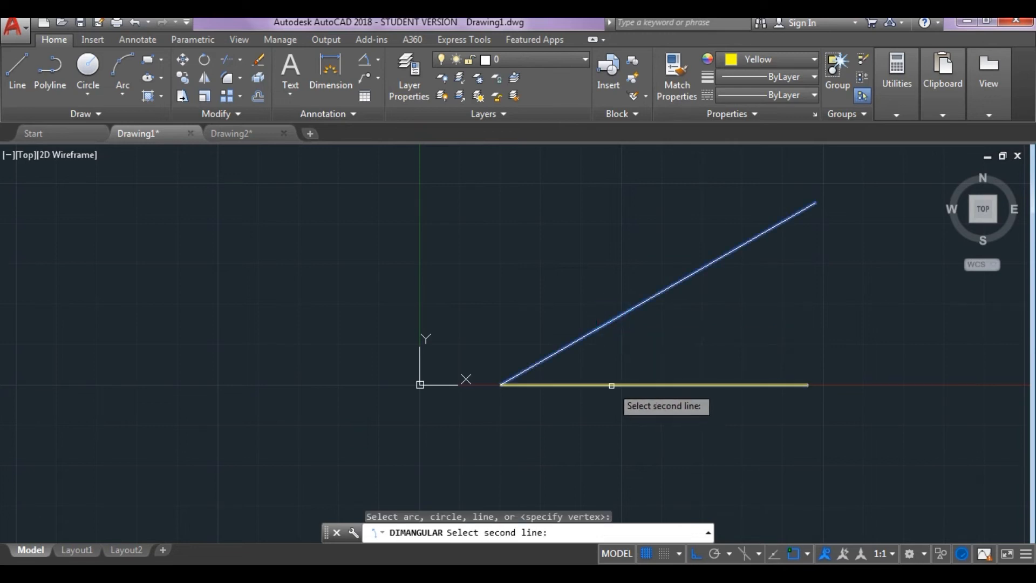
pyautogui.click(611, 384)
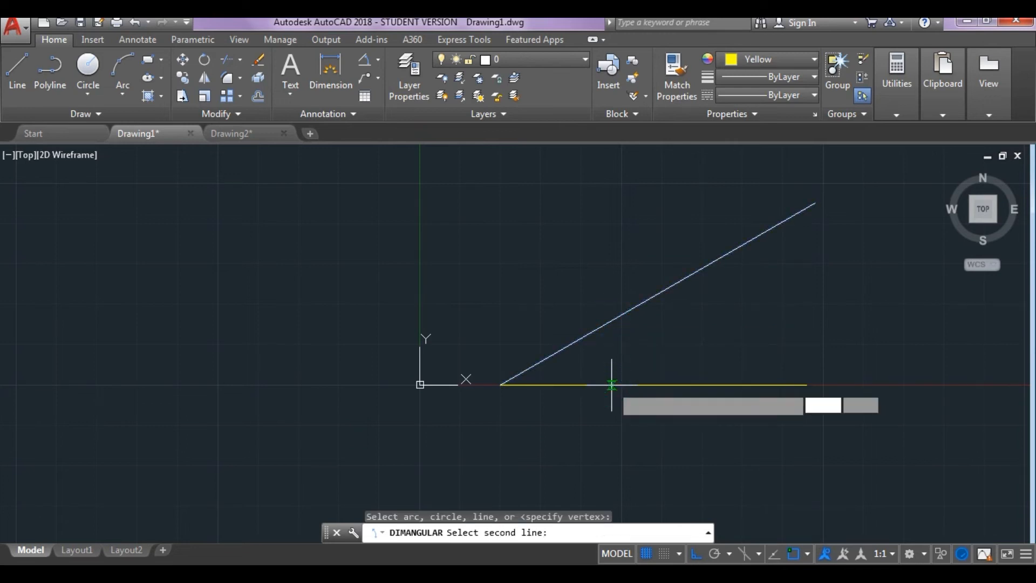
pyautogui.click(611, 338)
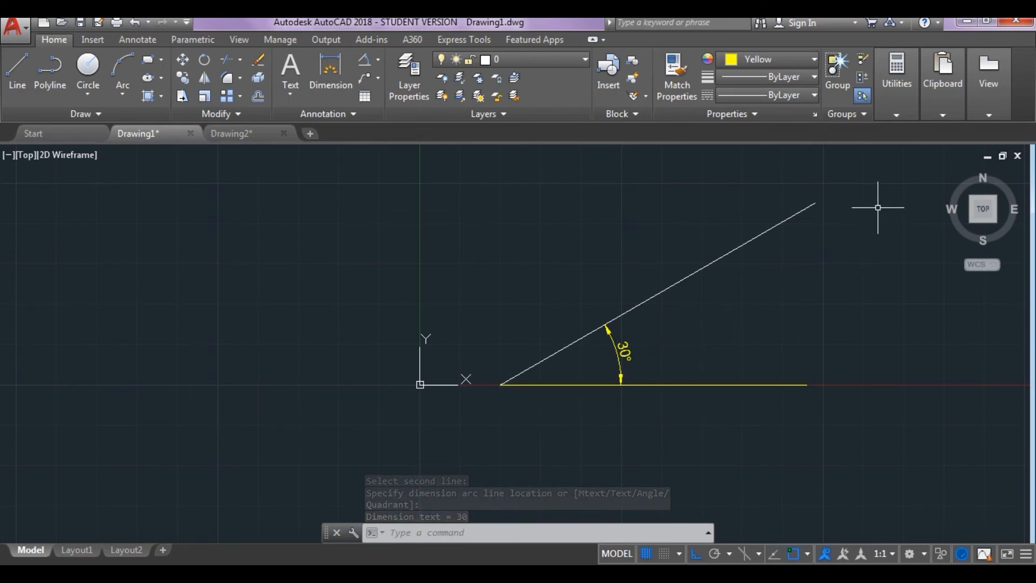
# Add an aligned dimension along the sloped line between its two endpoints, placing it just above the line
pyautogui.click(378, 59)
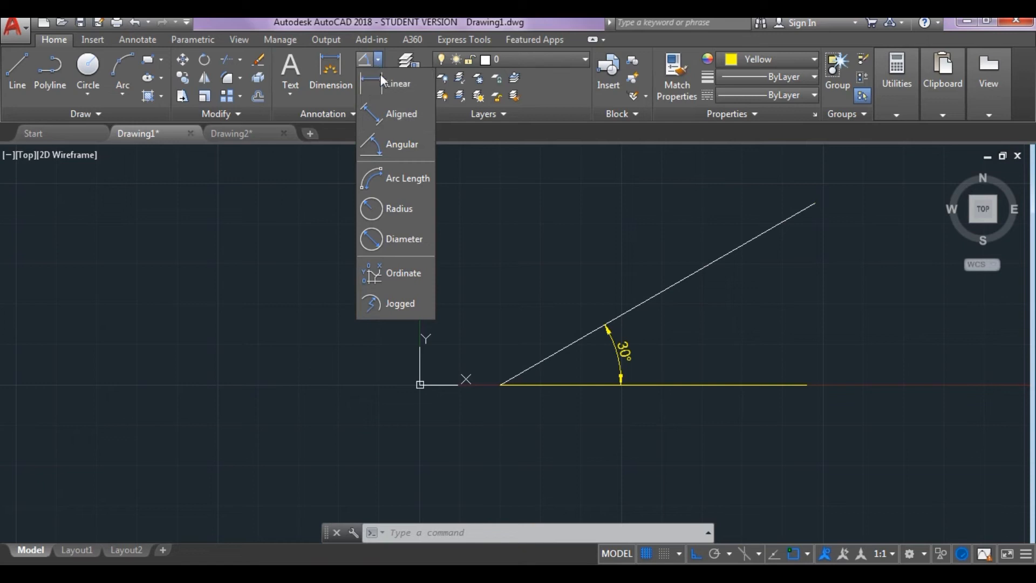
pyautogui.click(411, 116)
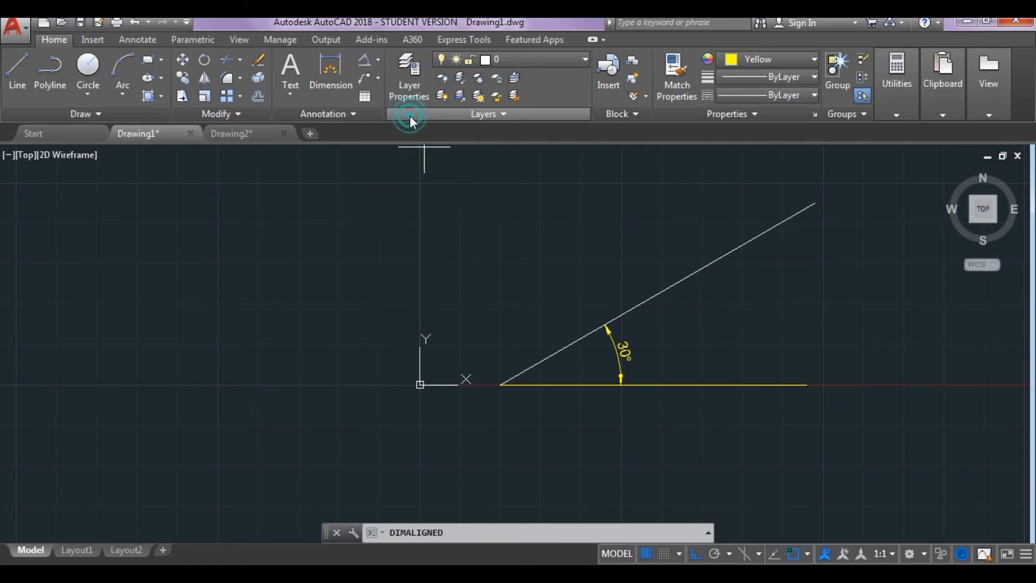
pyautogui.click(500, 385)
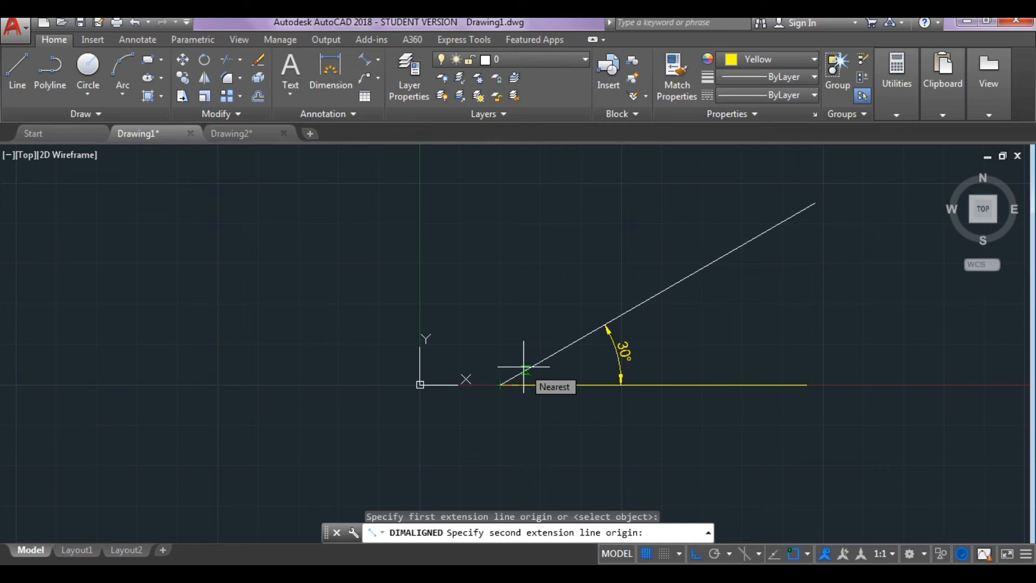
pyautogui.click(815, 203)
pyautogui.click(805, 190)
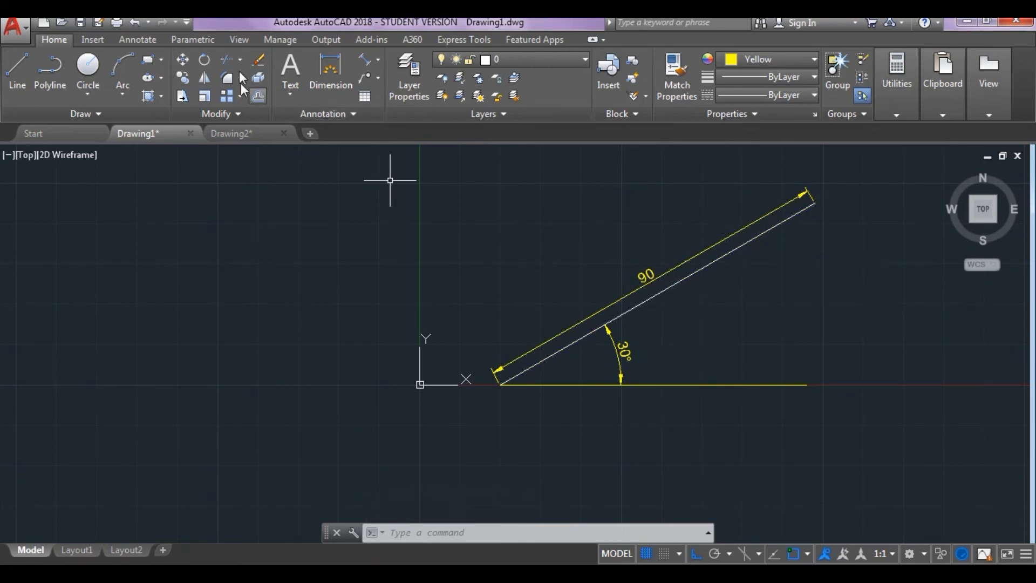
# Erase both lines and their angular and aligned dimensions using a selection window around them all
pyautogui.click(258, 60)
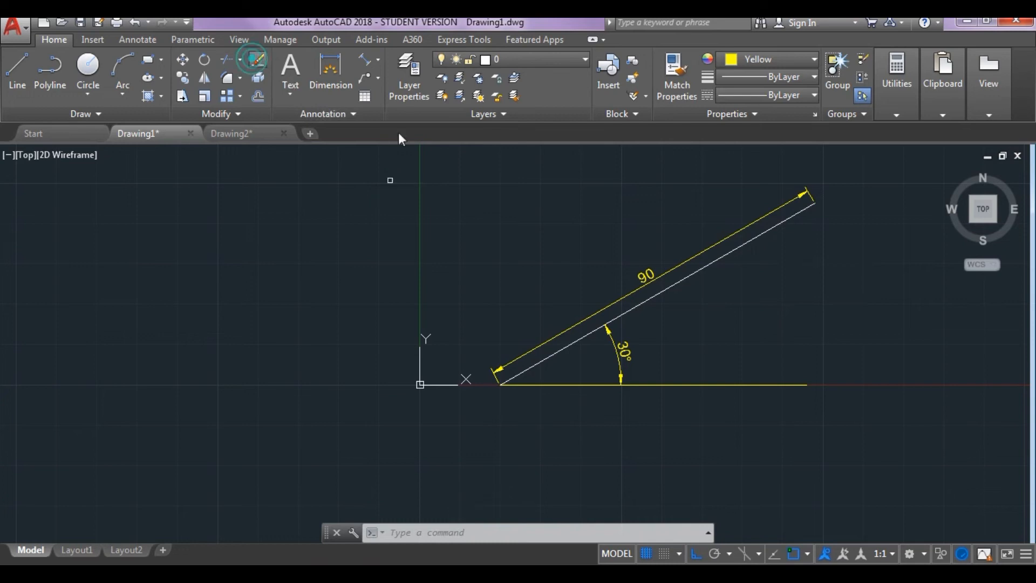
pyautogui.click(469, 160)
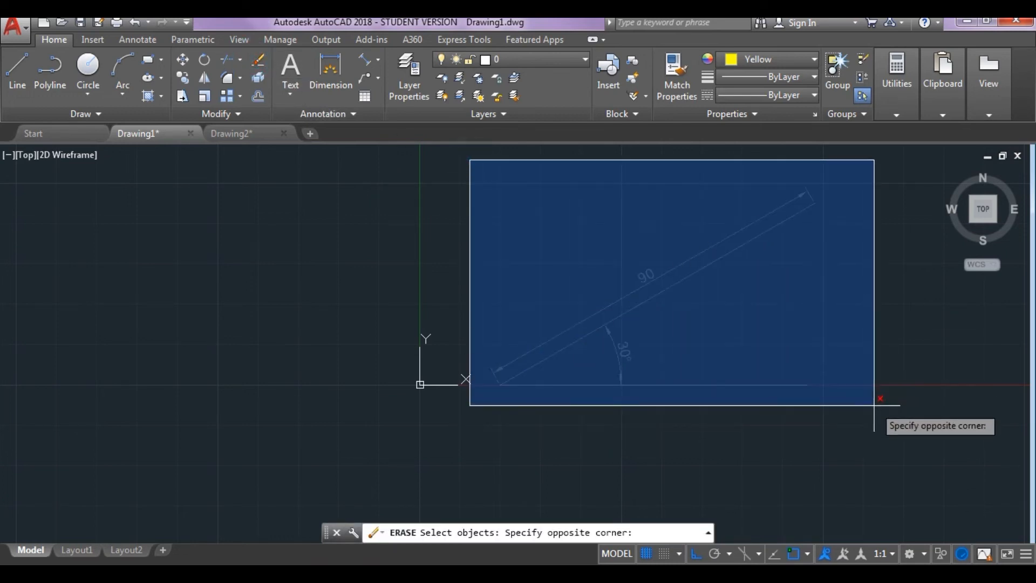
pyautogui.click(873, 406)
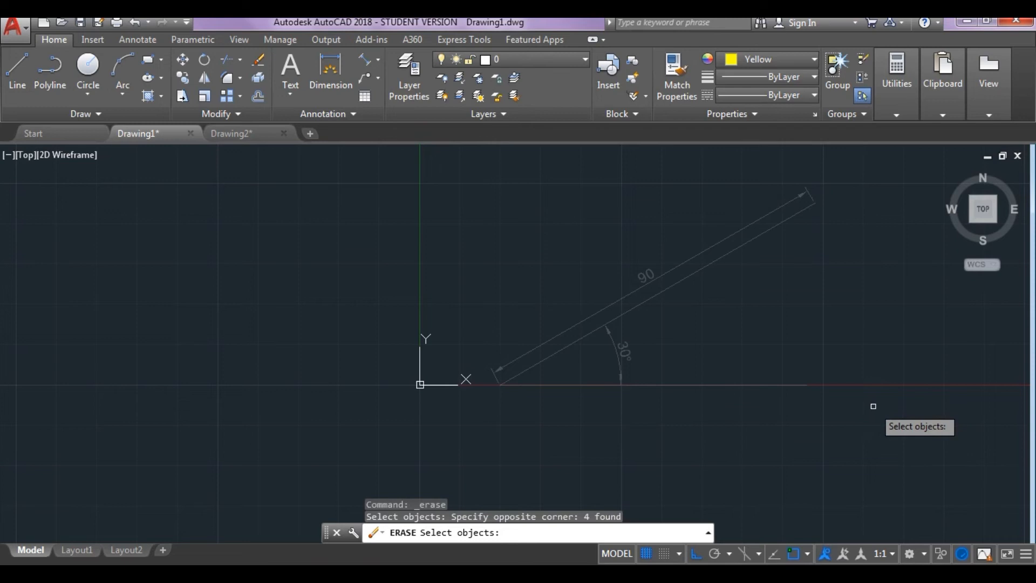
pyautogui.press('Return')
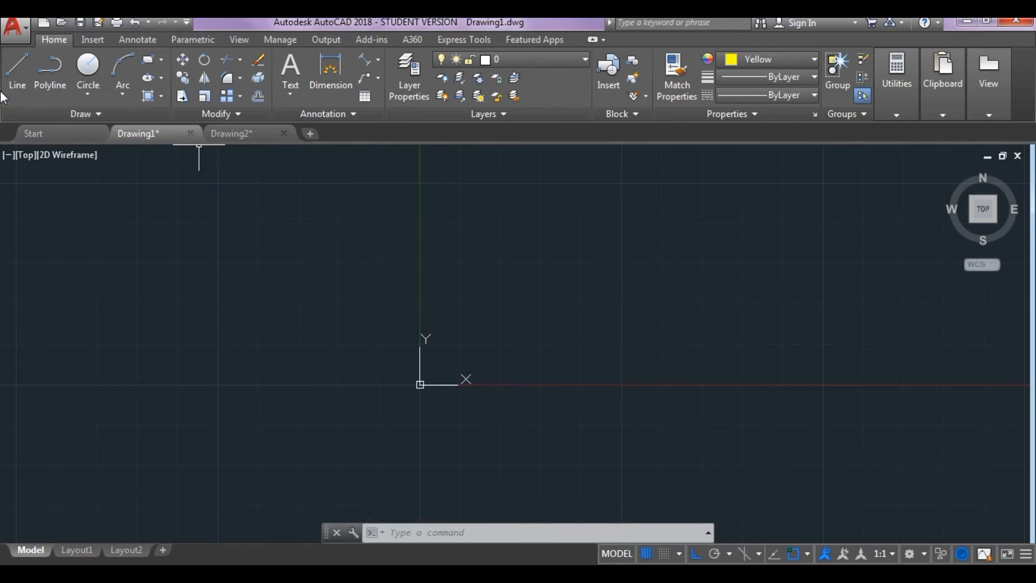
pyautogui.click(14, 72)
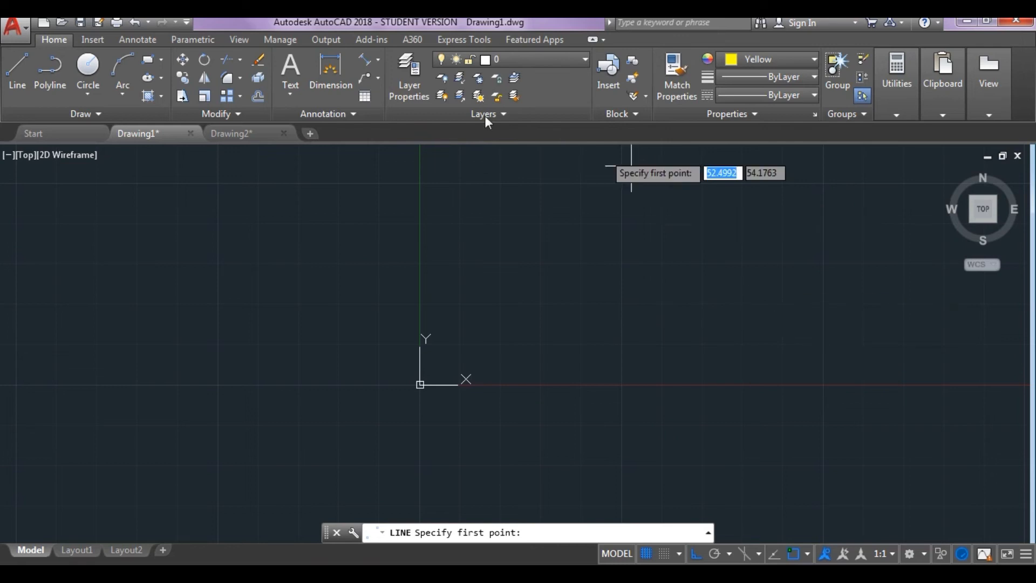
pyautogui.click(602, 284)
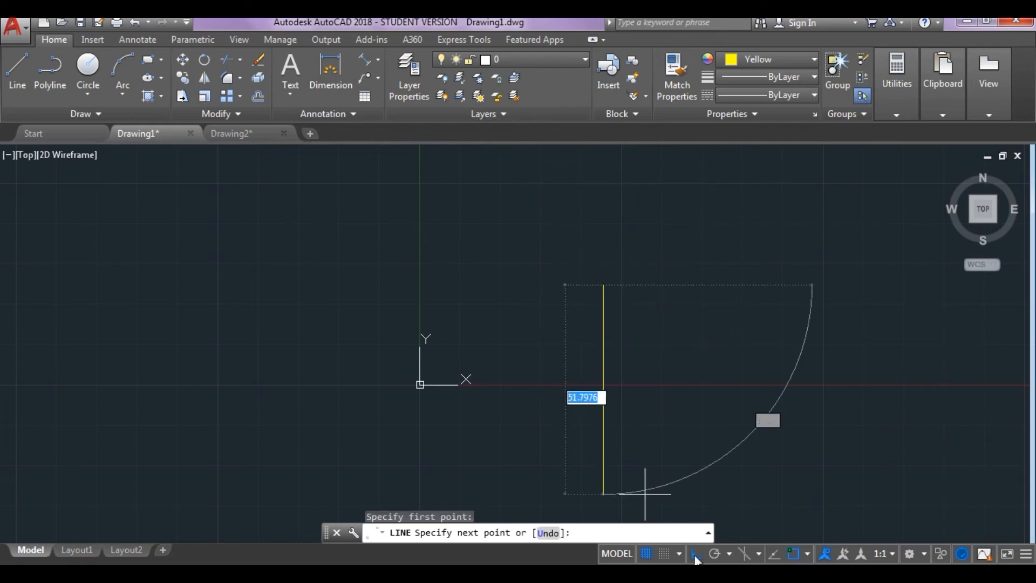
pyautogui.press('F8')
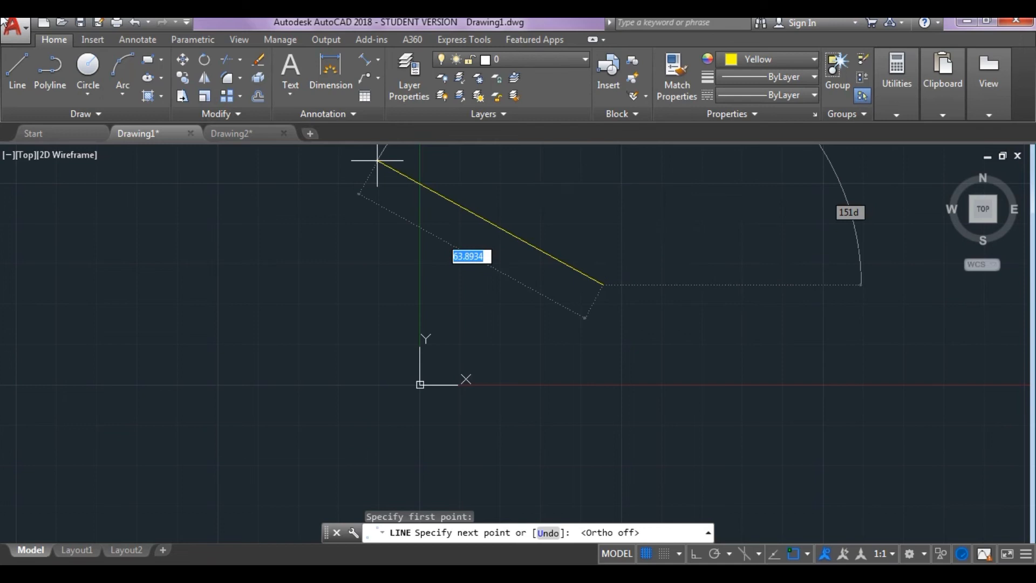
# In the drawing units, make angles run clockwise and set the base angle direction to South, applying both settings
pyautogui.click(26, 30)
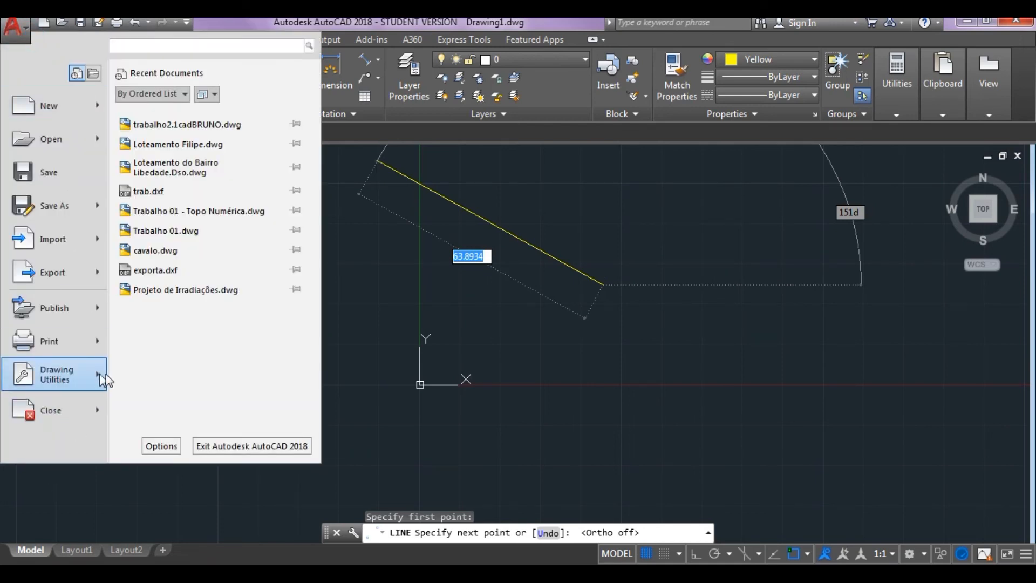
pyautogui.moveTo(104, 379)
pyautogui.click(159, 146)
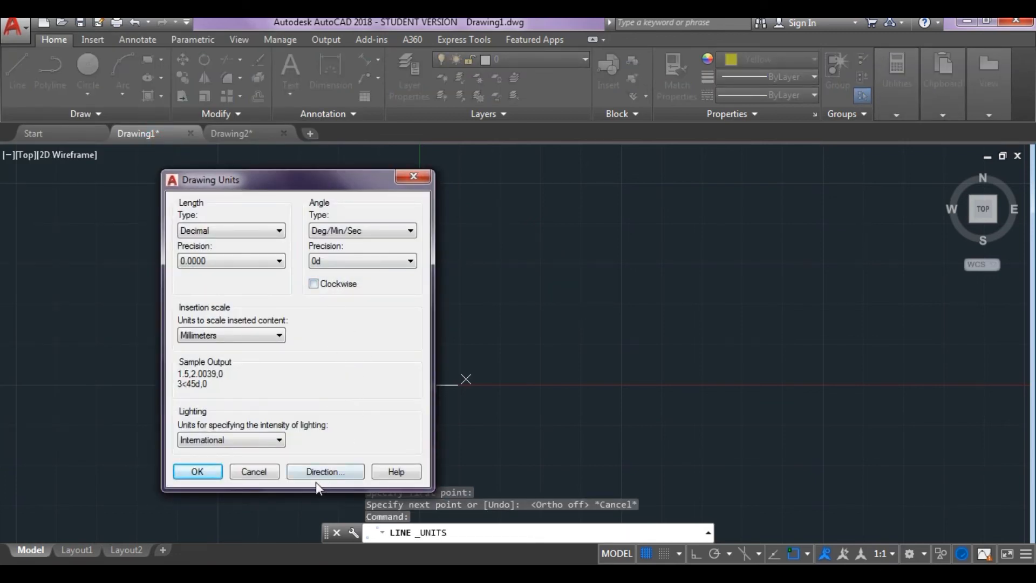
pyautogui.click(314, 284)
pyautogui.click(325, 472)
pyautogui.click(260, 373)
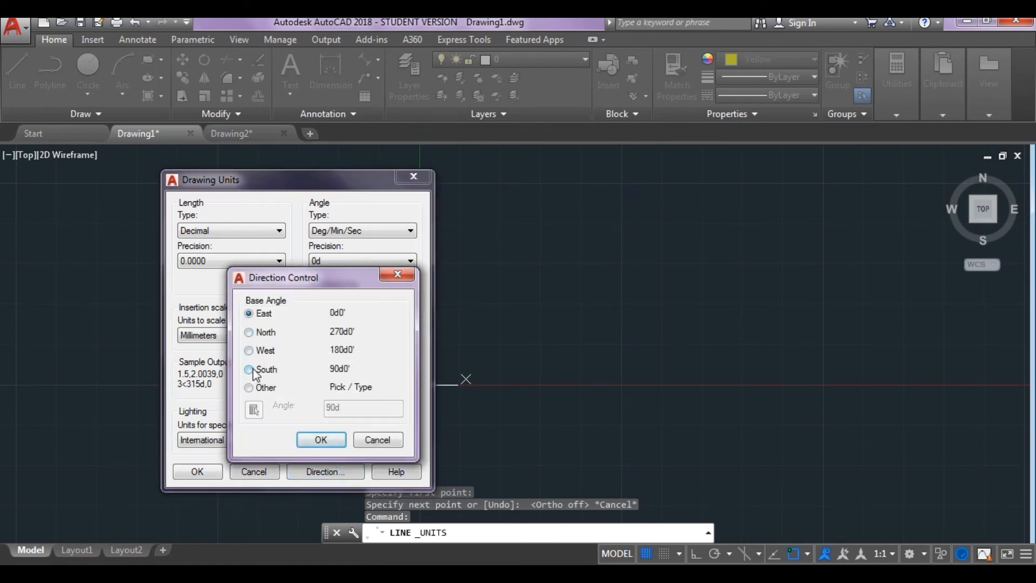
pyautogui.click(321, 440)
pyautogui.click(198, 472)
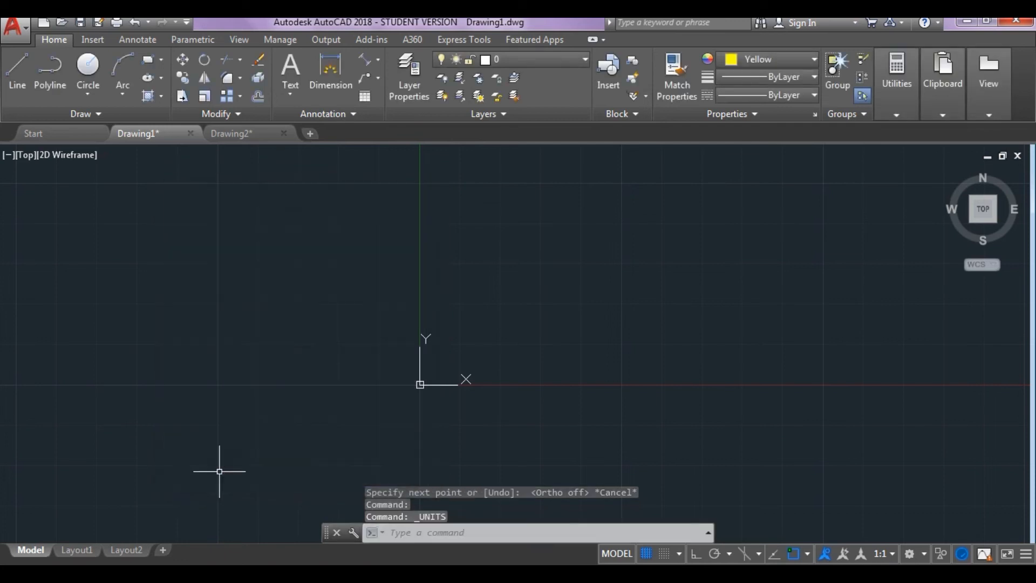
pyautogui.click(21, 88)
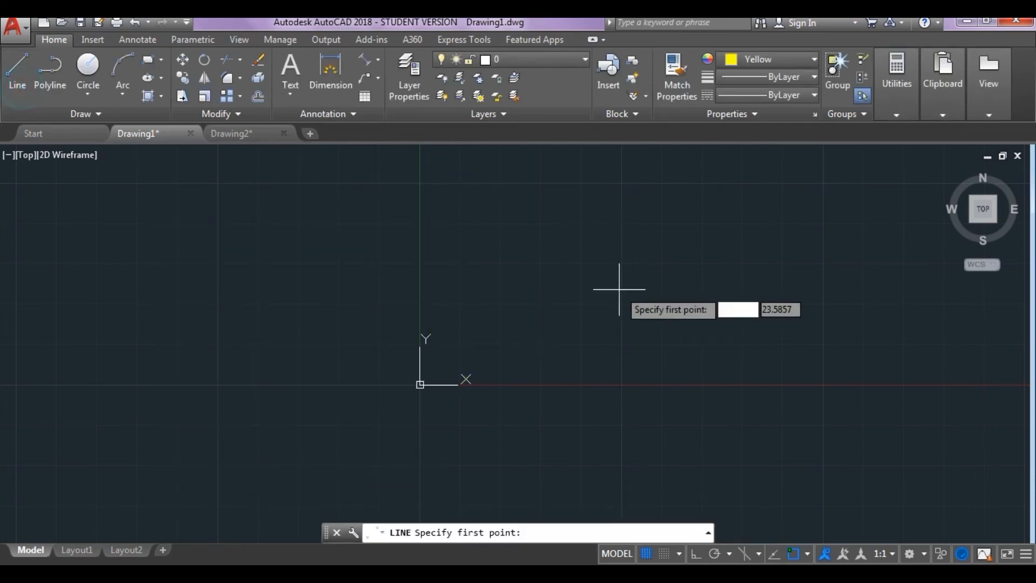
pyautogui.click(582, 261)
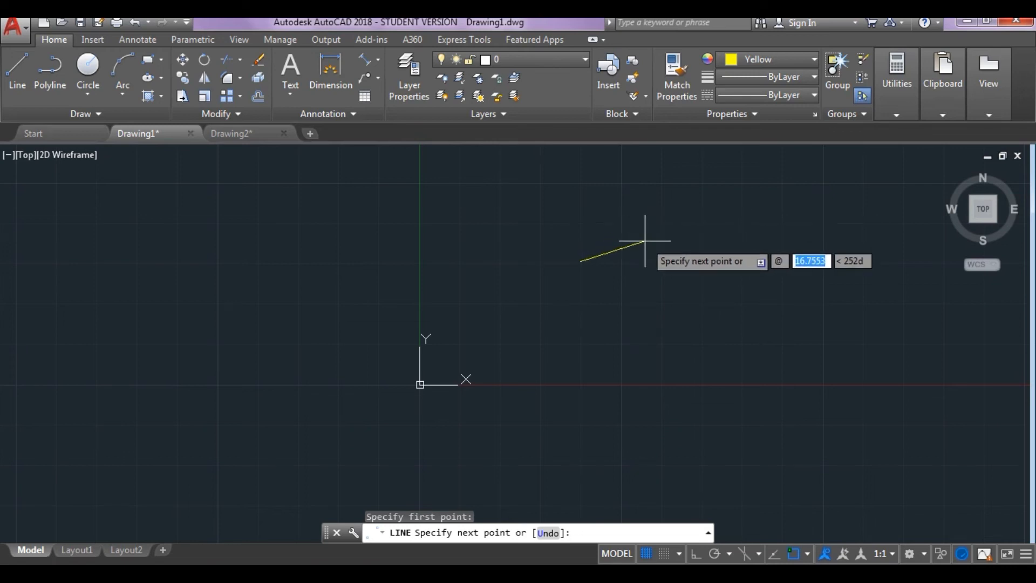
pyautogui.write('40')
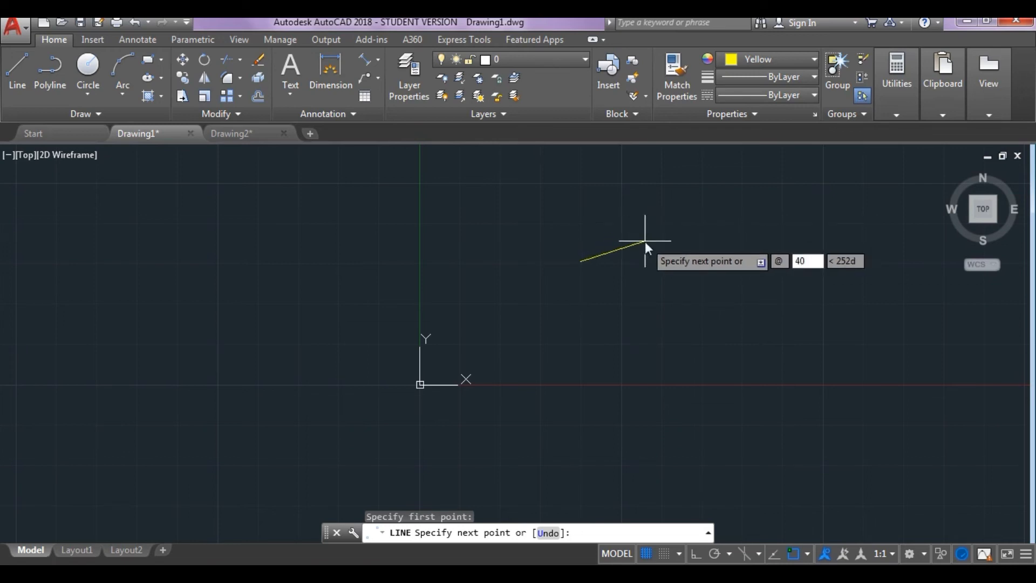
pyautogui.press('Tab')
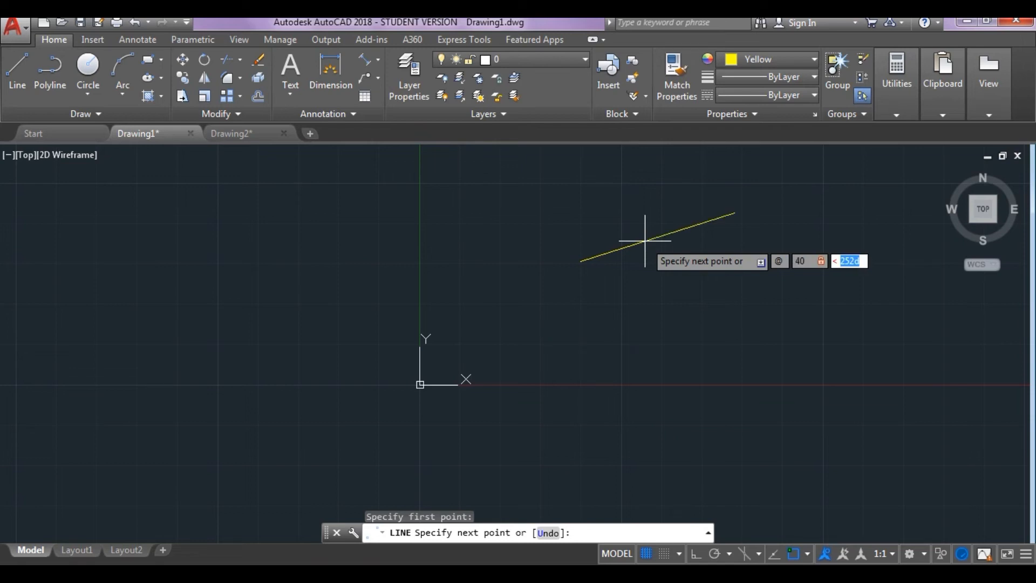
pyautogui.write('25')
pyautogui.press('Return')
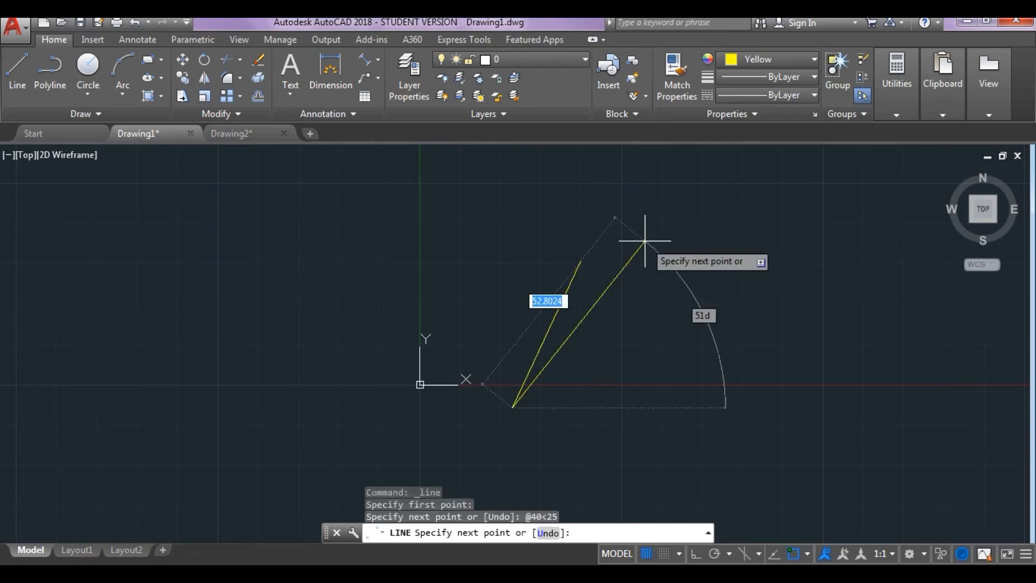
pyautogui.press('Escape')
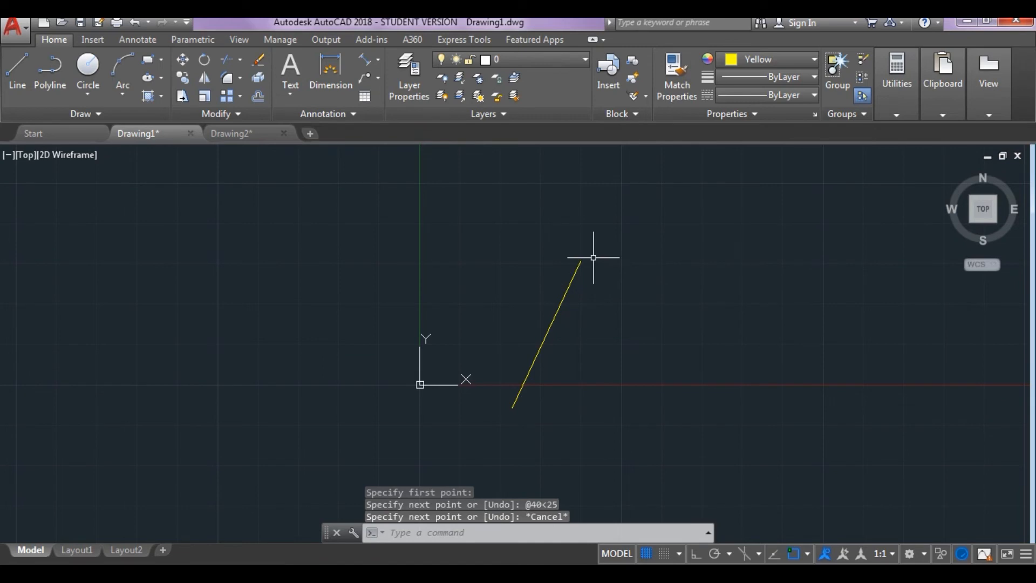
# Set the object colour to ByLayer and, with Ortho on, draw a vertical line downward from the yellow line's upper endpoint
pyautogui.click(809, 61)
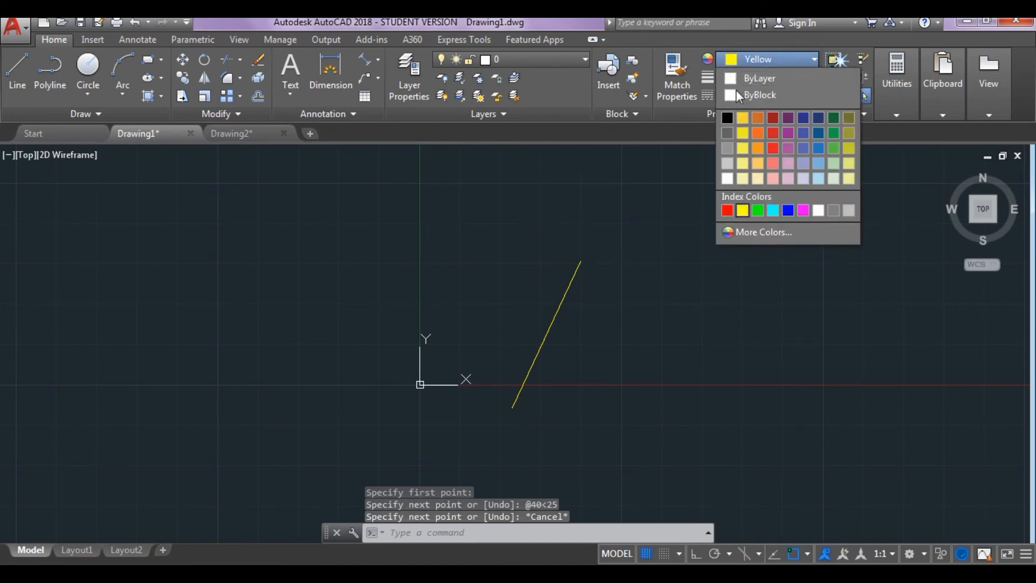
pyautogui.click(732, 80)
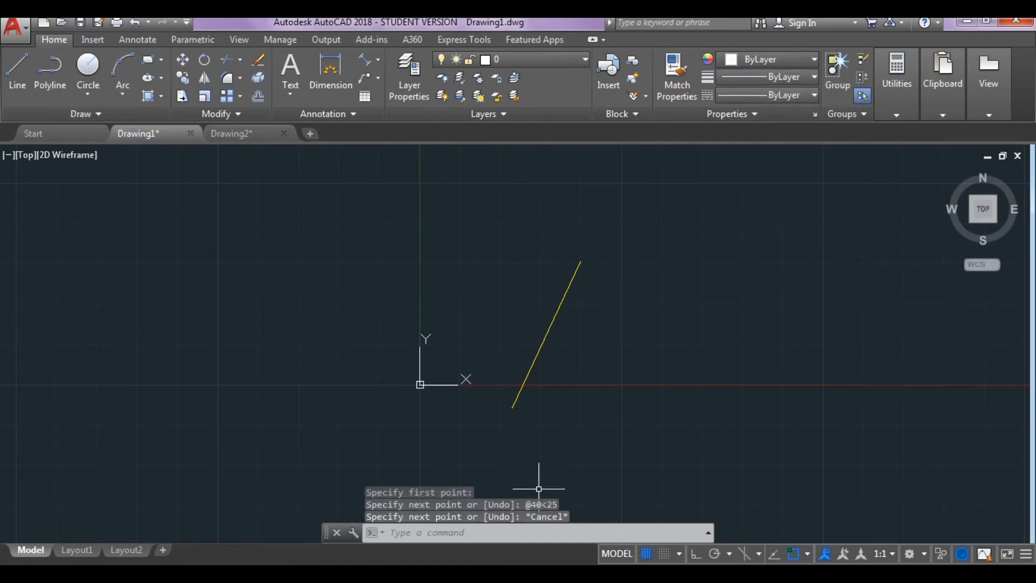
pyautogui.click(696, 553)
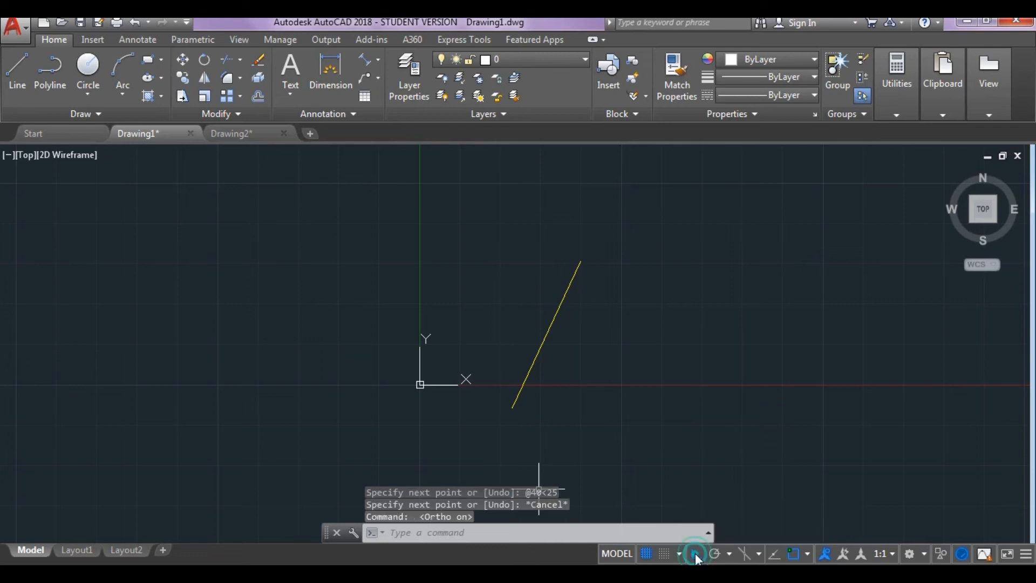
pyautogui.click(17, 73)
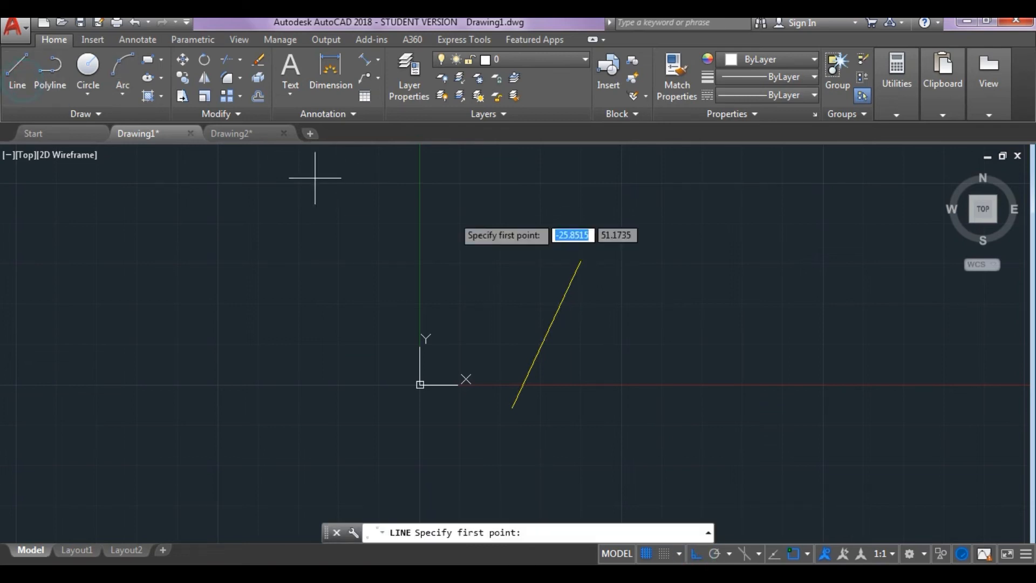
pyautogui.click(580, 261)
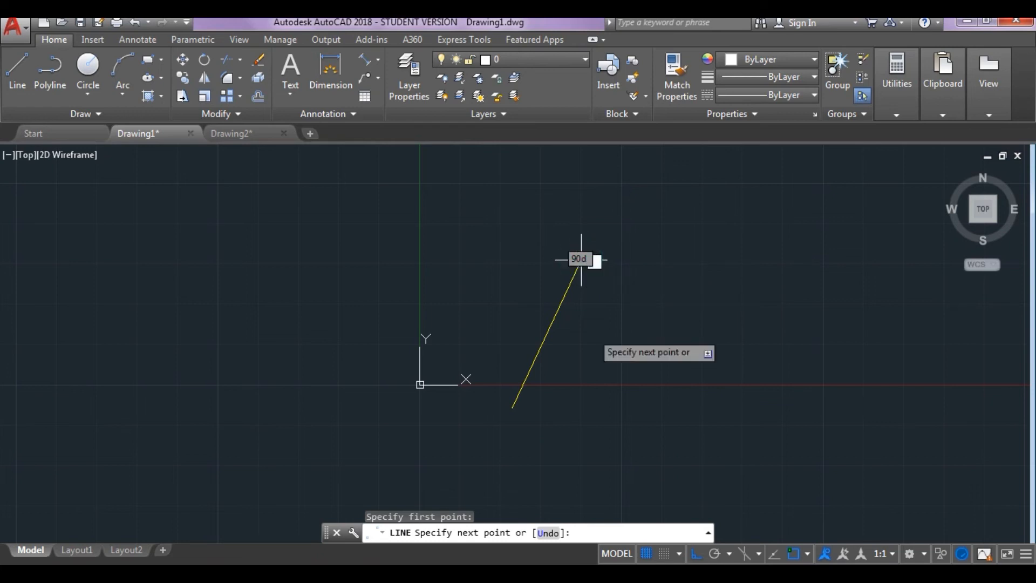
pyautogui.click(596, 461)
pyautogui.press('Escape')
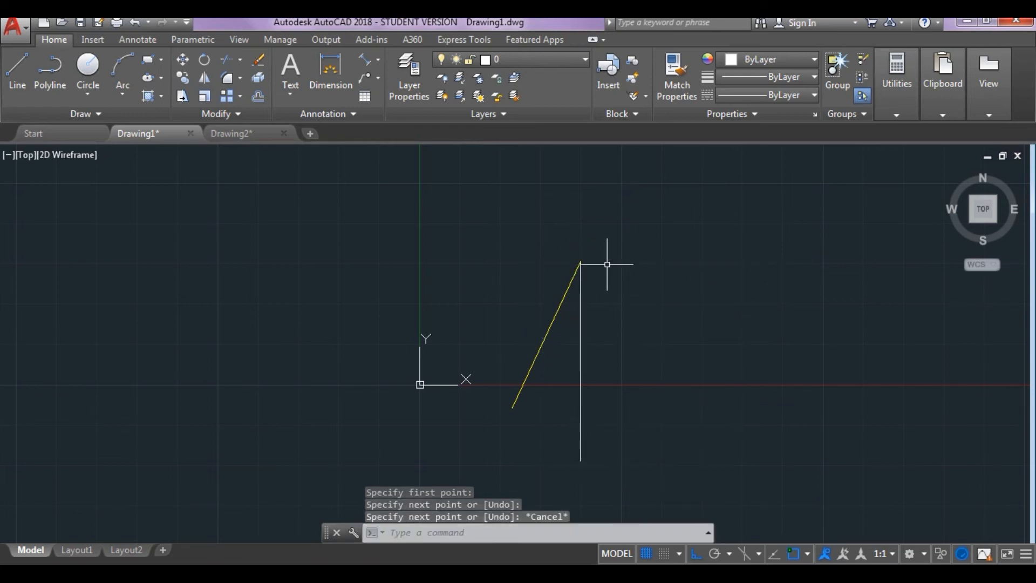
# Add an angular dimension between the yellow sloped line and the vertical line, placing its arc between them
pyautogui.click(17, 69)
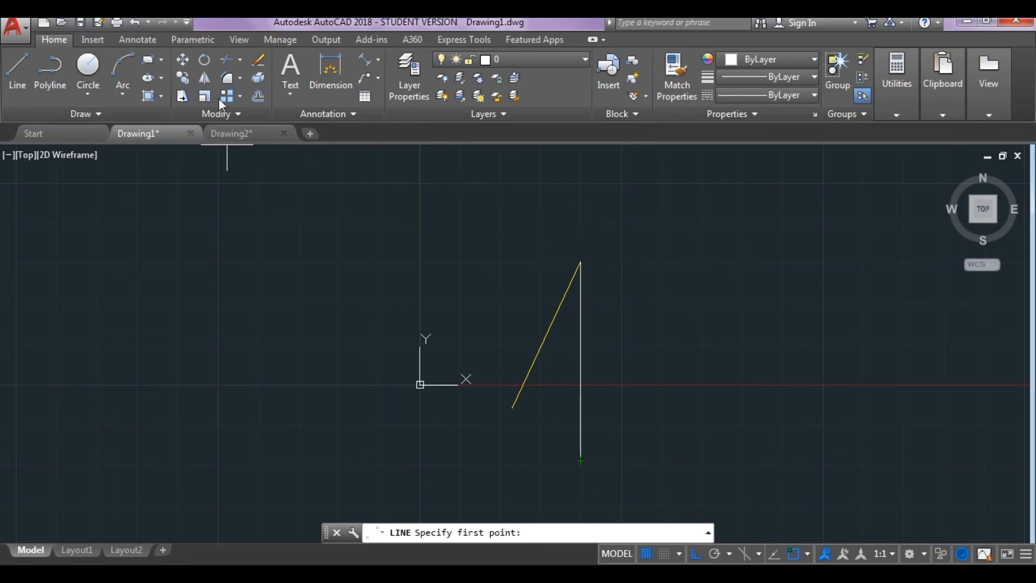
pyautogui.click(372, 63)
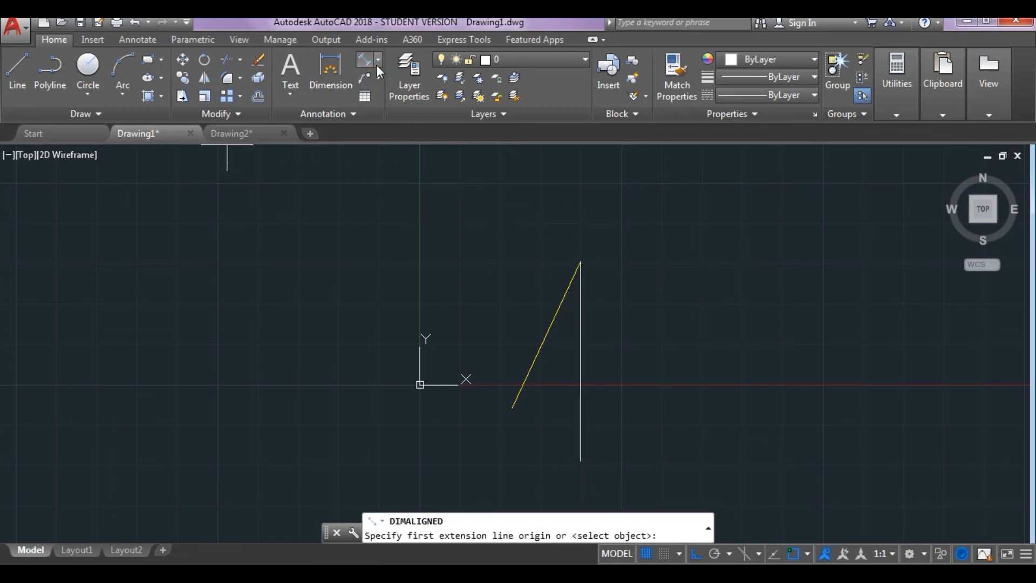
pyautogui.click(378, 60)
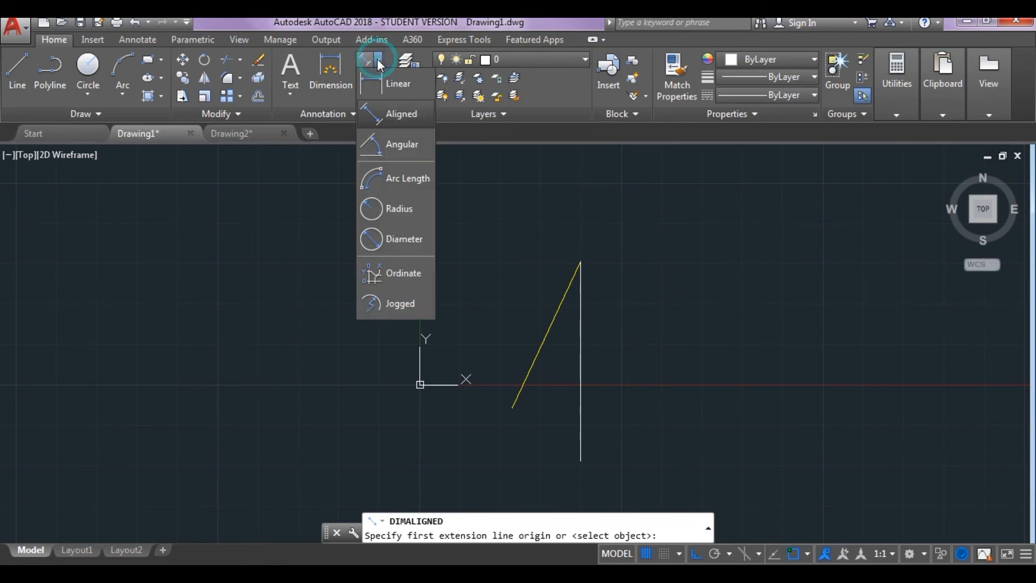
pyautogui.click(391, 144)
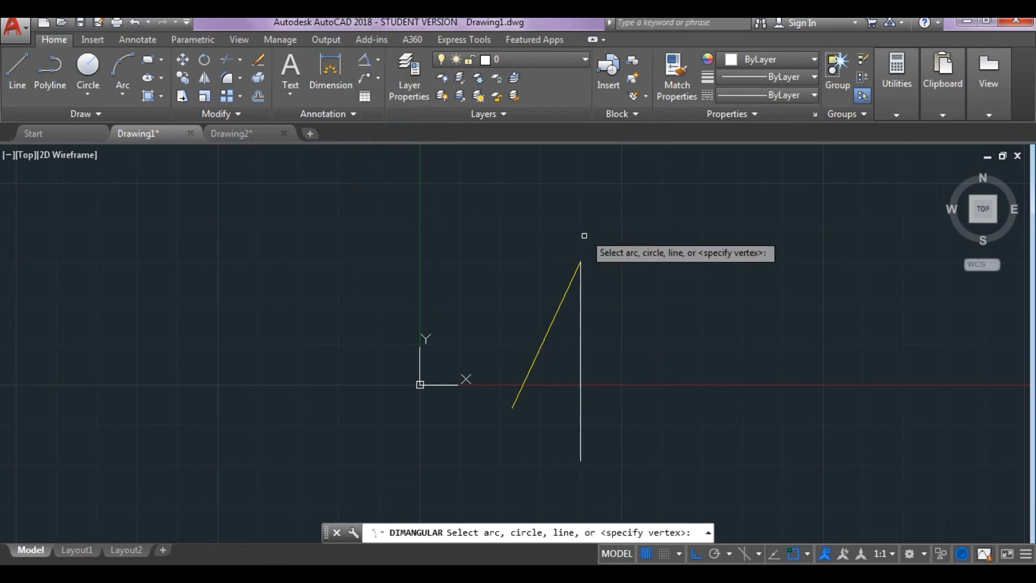
pyautogui.click(548, 331)
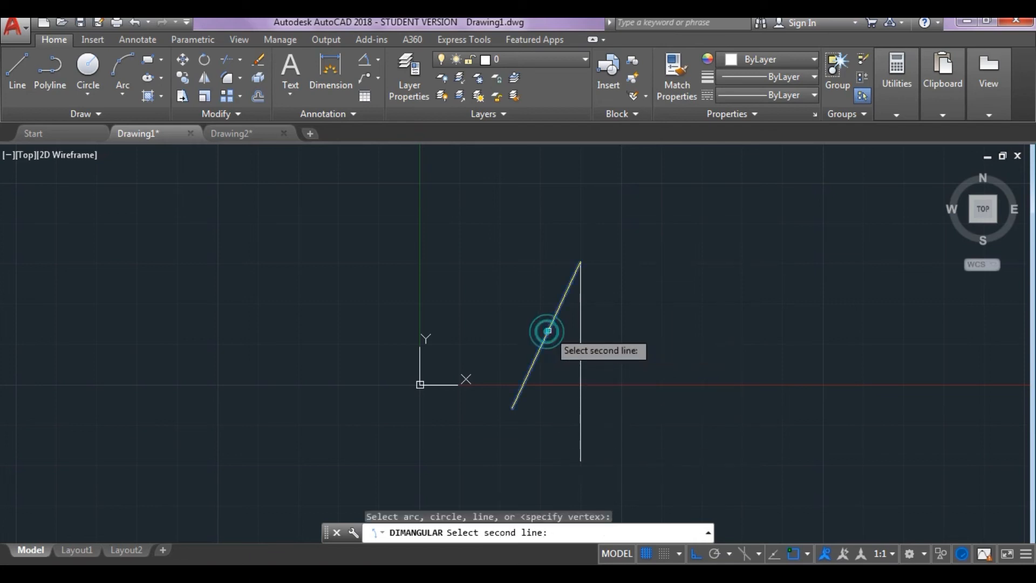
pyautogui.click(580, 338)
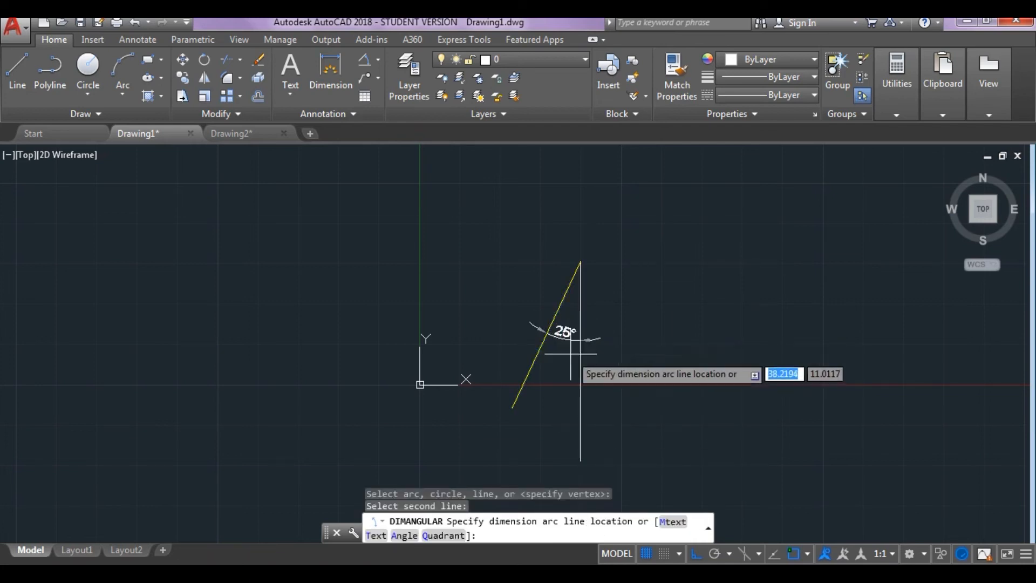
pyautogui.click(566, 360)
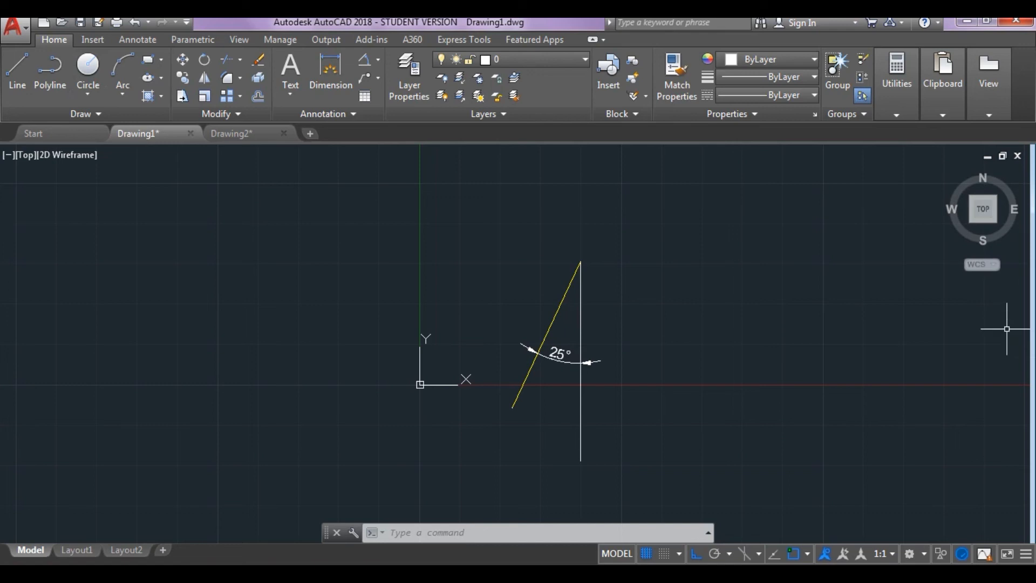
pyautogui.click(467, 532)
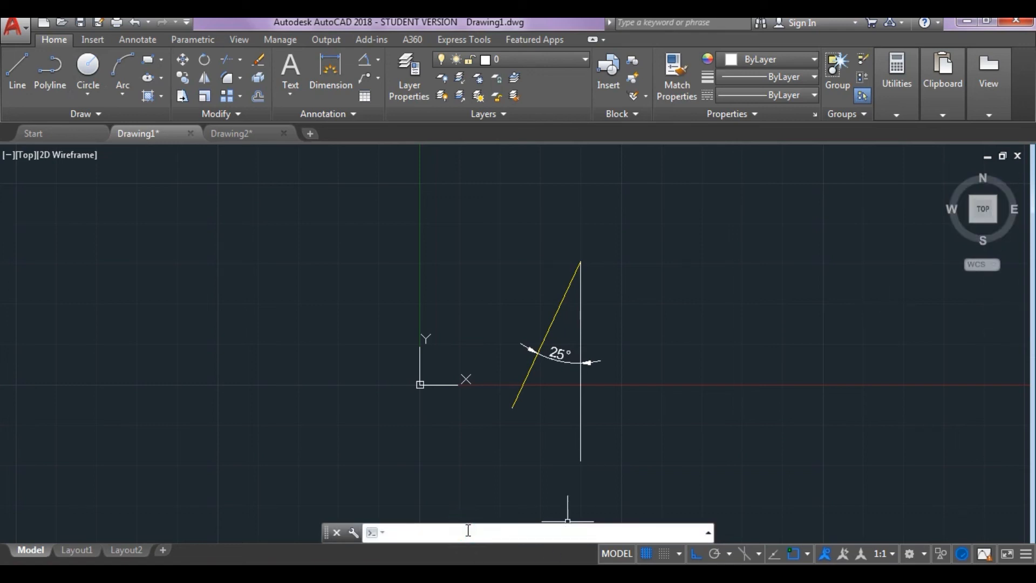
pyautogui.write('pam')
pyautogui.press('BackSpace')
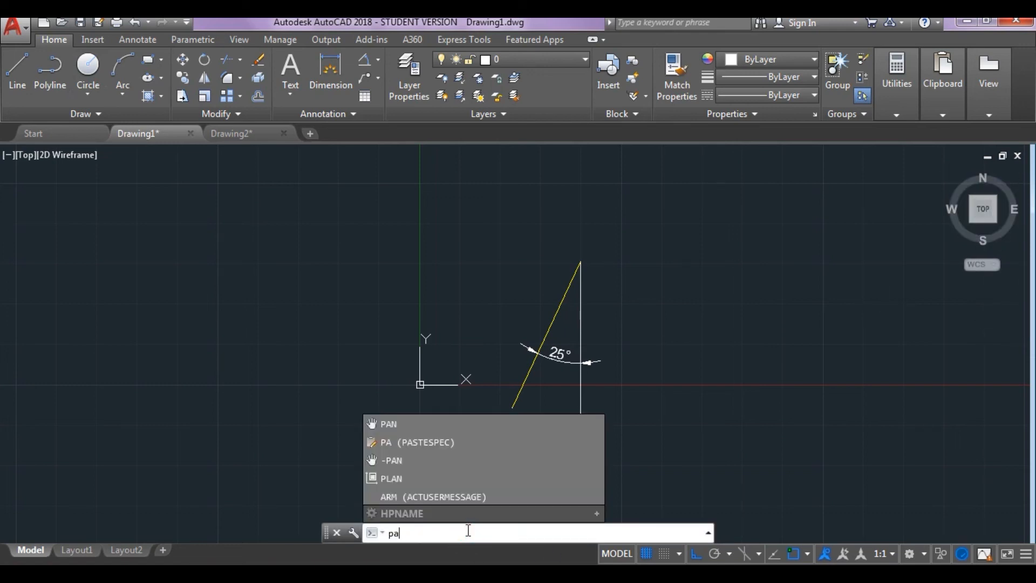
pyautogui.press('Return')
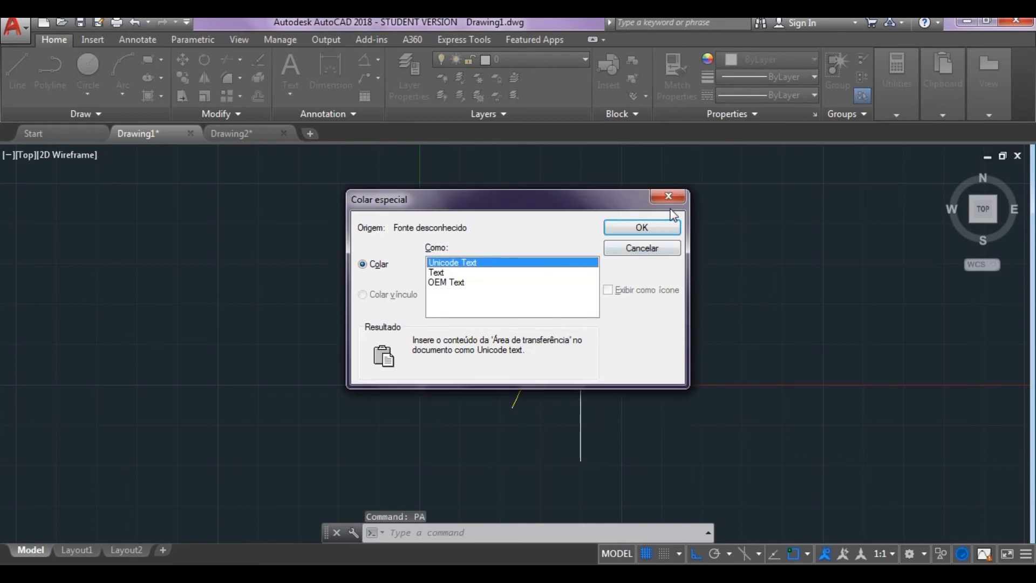
pyautogui.click(669, 195)
pyautogui.write('PA')
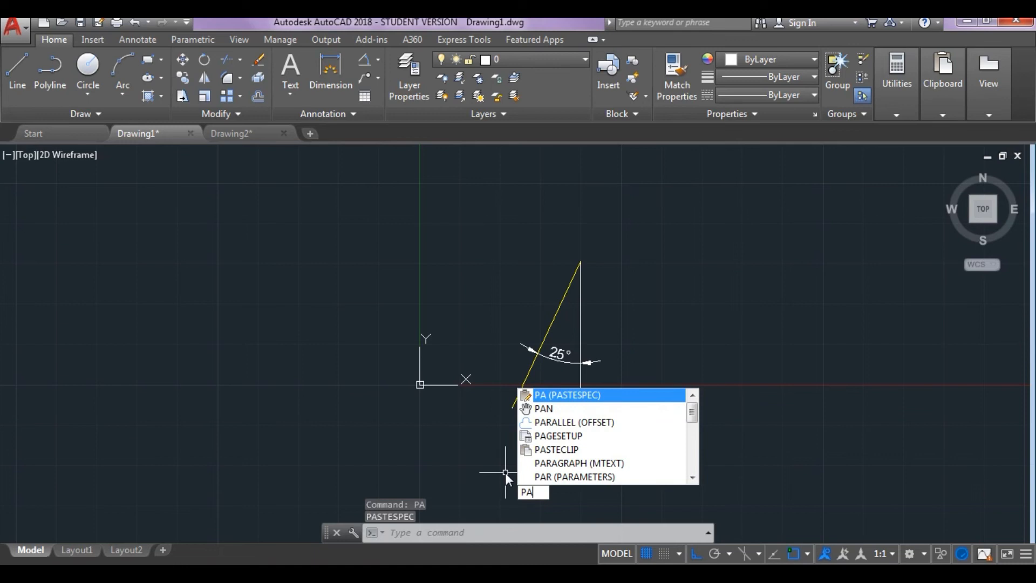
pyautogui.press('Down')
pyautogui.press('Down')
pyautogui.press('Down')
pyautogui.press('Down')
pyautogui.press('Up')
pyautogui.press('Up')
pyautogui.press('Up')
pyautogui.press('Escape')
# With Ortho off, draw a closed irregular outline of freely picked line segments in the empty area above the X axis, ending at its start point
pyautogui.write('PAN')
pyautogui.press('Return')
pyautogui.moveTo(729, 328)
pyautogui.mouseDown()
pyautogui.moveTo(685, 423)
pyautogui.moveTo(664, 442)
pyautogui.mouseUp()
pyautogui.scroll(-5, 664, 442)
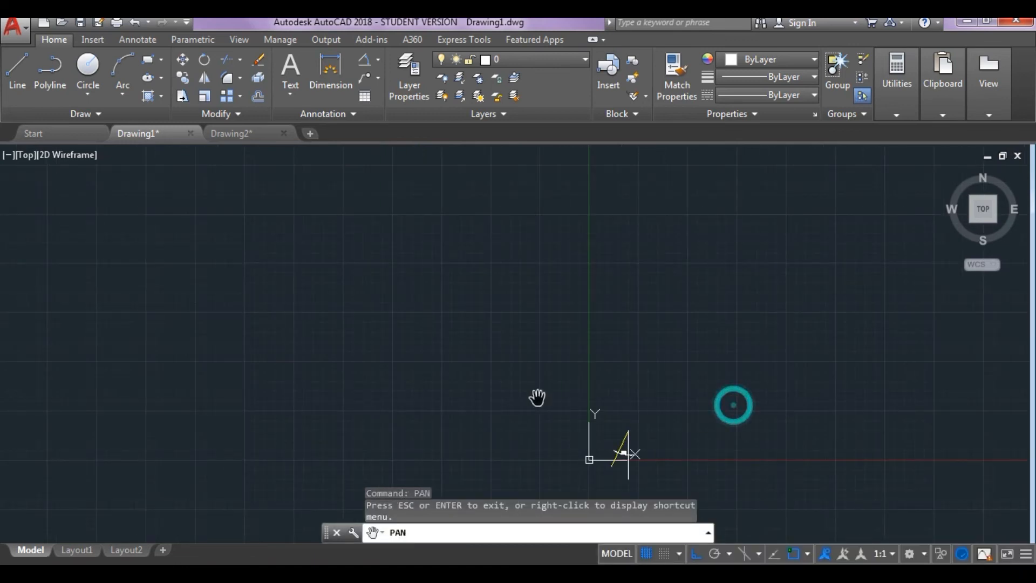
pyautogui.moveTo(498, 408); pyautogui.dragTo(490, 413)
pyautogui.moveTo(856, 293)
pyautogui.mouseDown()
pyautogui.moveTo(834, 310)
pyautogui.moveTo(613, 326)
pyautogui.moveTo(540, 302)
pyautogui.mouseUp()
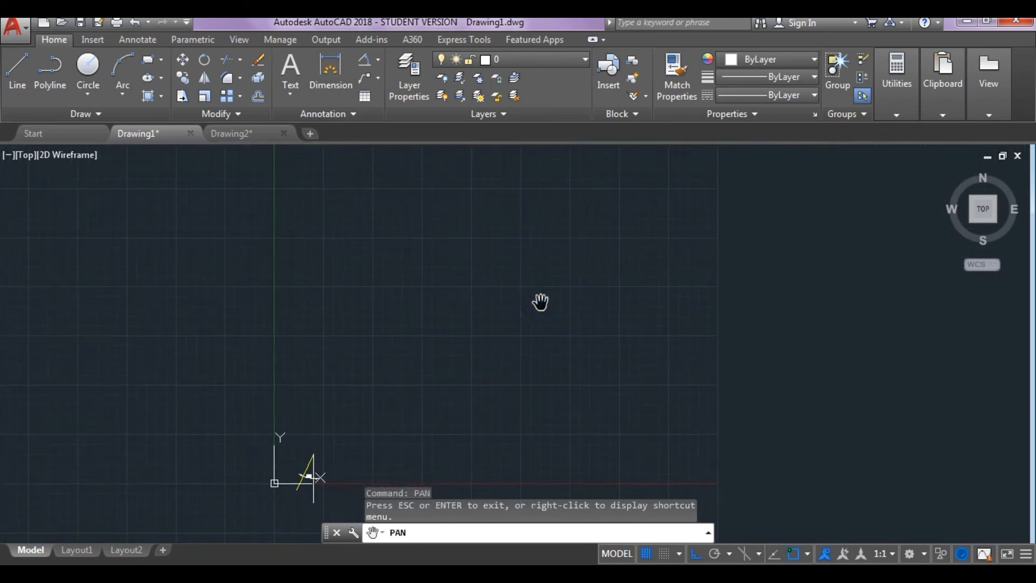
pyautogui.press('Escape')
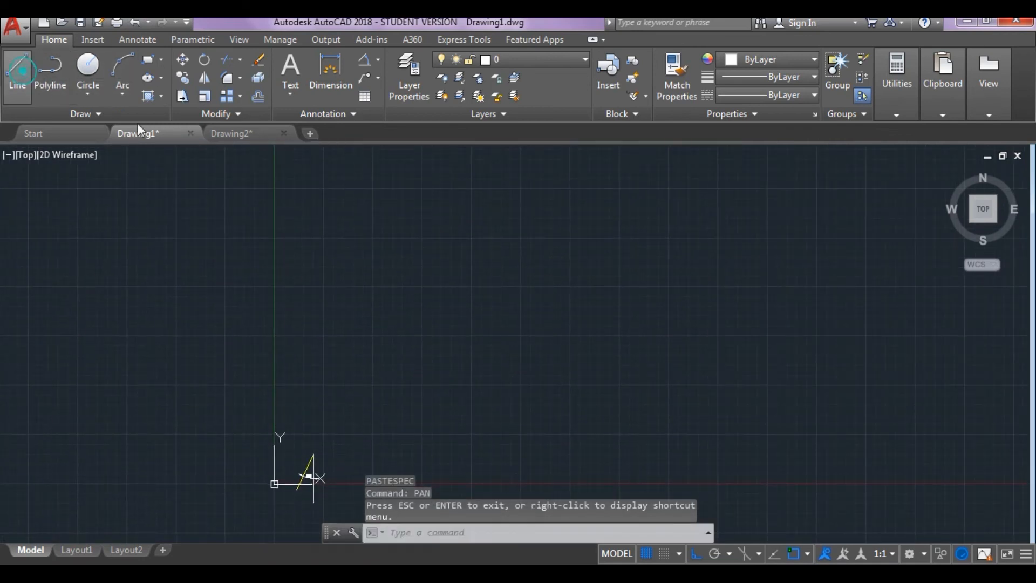
pyautogui.click(420, 236)
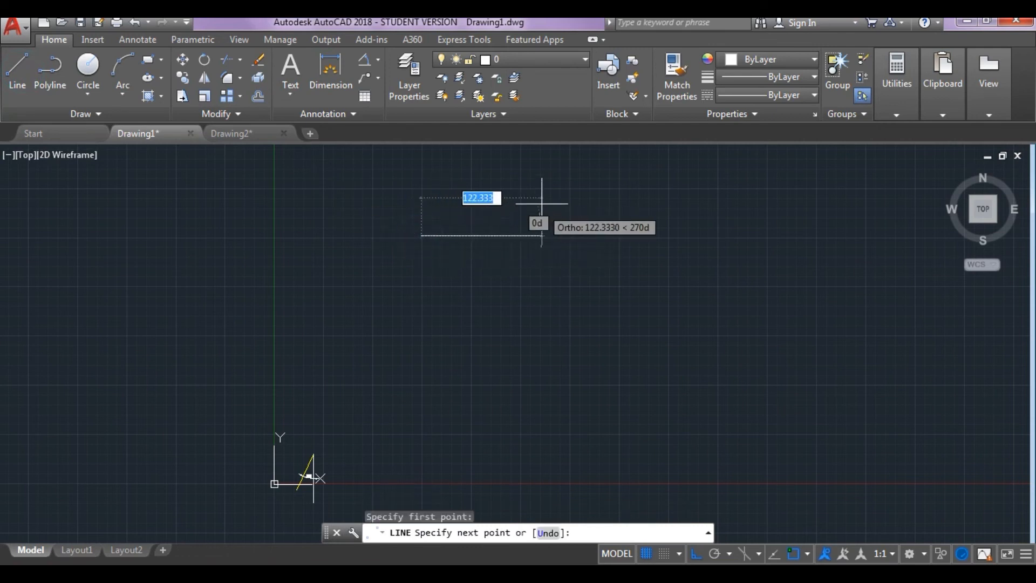
pyautogui.click(703, 554)
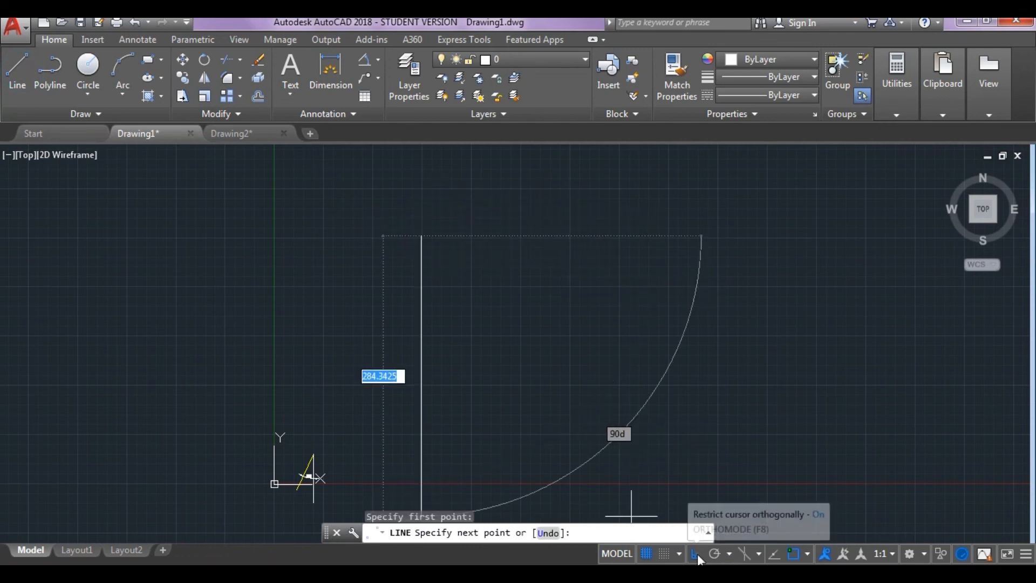
pyautogui.scroll(-4, 475, 357)
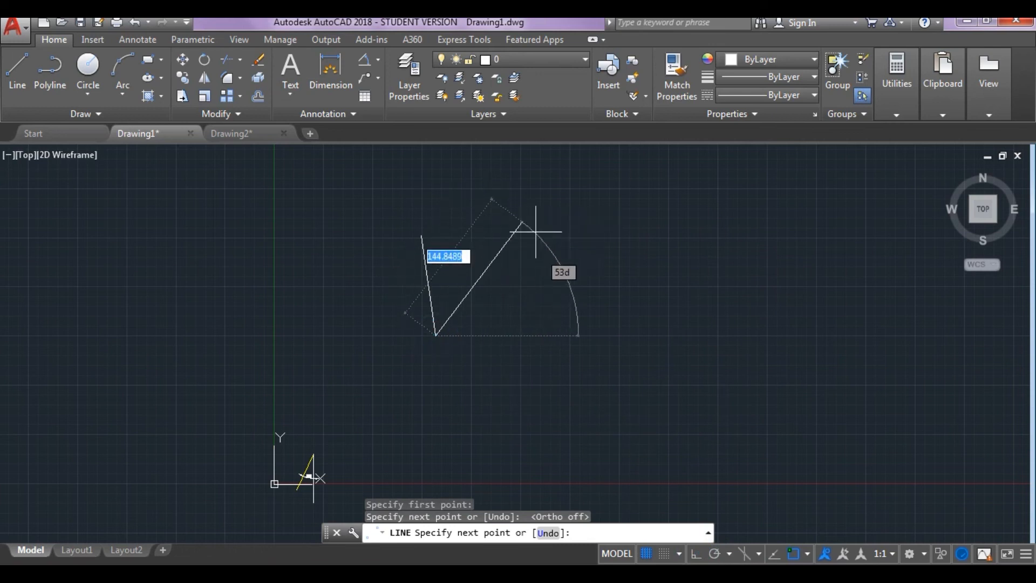
pyautogui.click(492, 326)
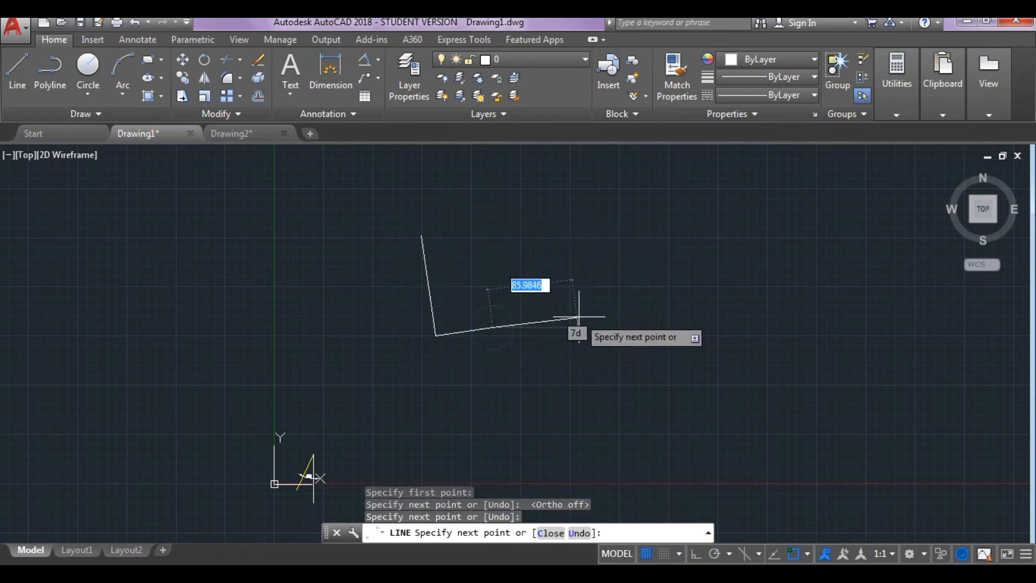
pyautogui.click(586, 314)
pyautogui.click(564, 252)
pyautogui.click(544, 187)
pyautogui.click(469, 179)
pyautogui.click(379, 184)
pyautogui.click(340, 262)
pyautogui.click(381, 299)
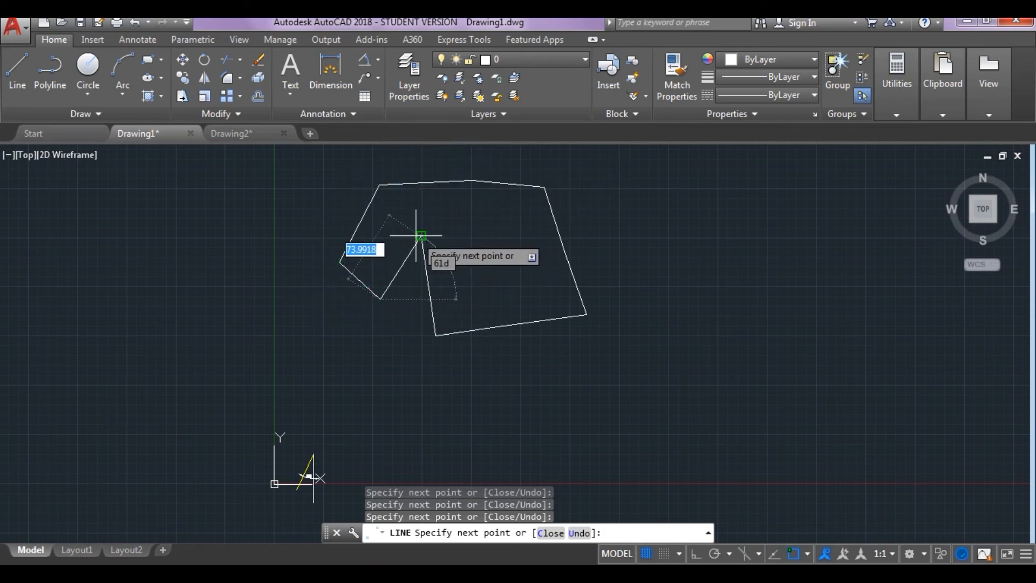
pyautogui.click(421, 236)
pyautogui.press('Escape')
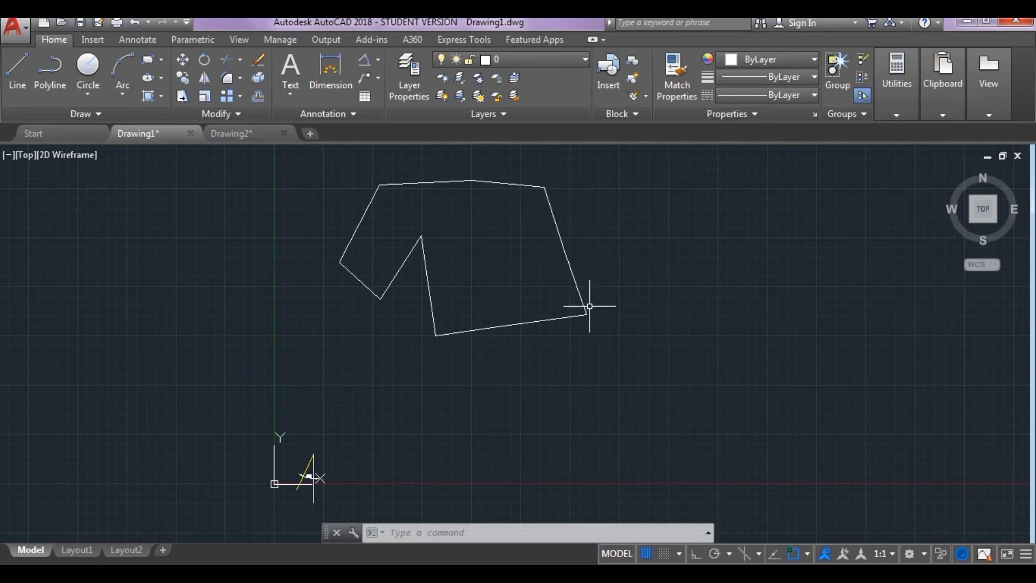
# In the drawing units, set the base angle to Other, picking it from the midpoint of the outline's upper-right edge to its corner, and apply
pyautogui.moveTo(576, 280)
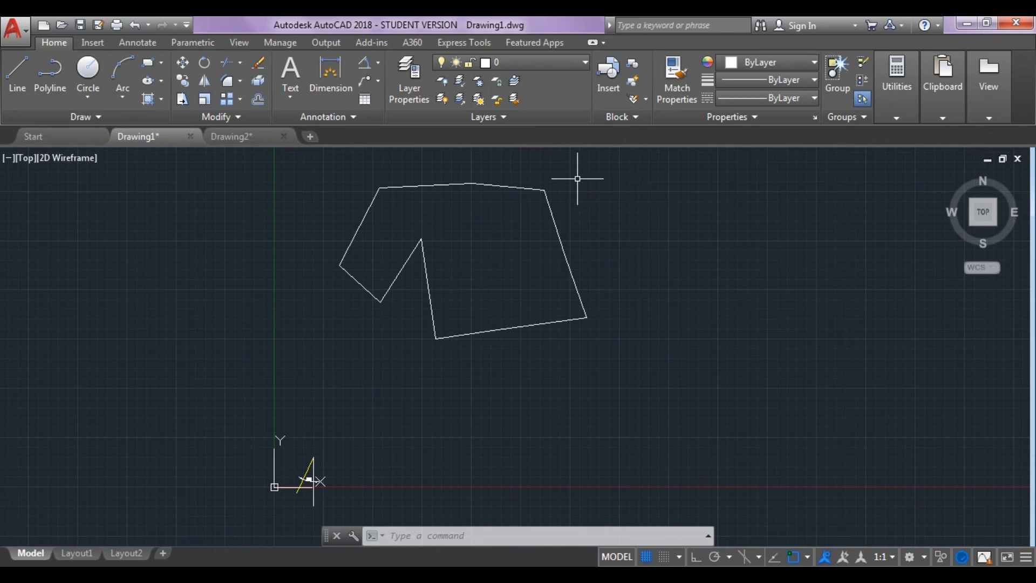
pyautogui.scroll(2, 598, 330)
pyautogui.scroll(-4, 947, 310)
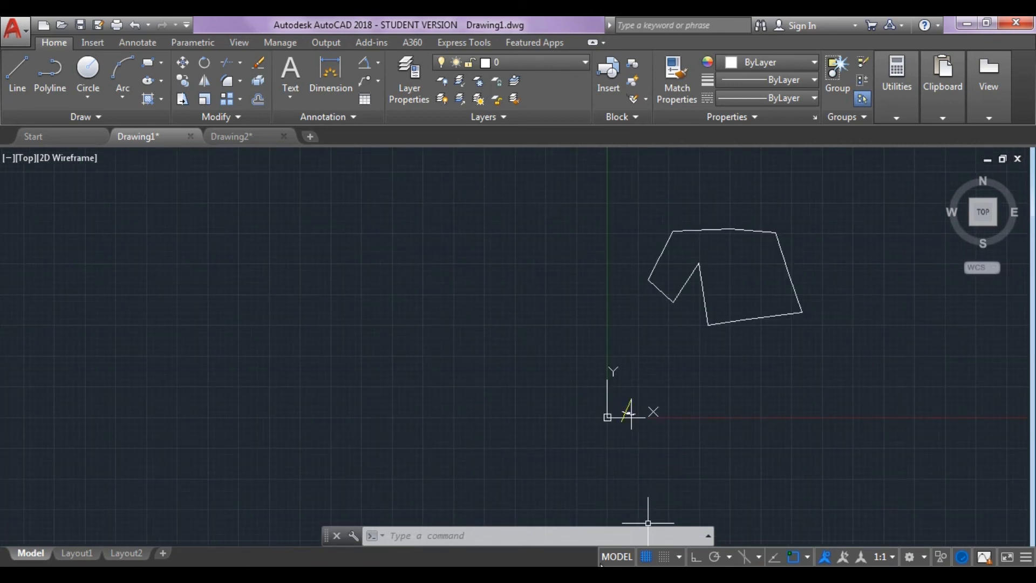
pyautogui.click(524, 535)
pyautogui.write('pan')
pyautogui.press('Return')
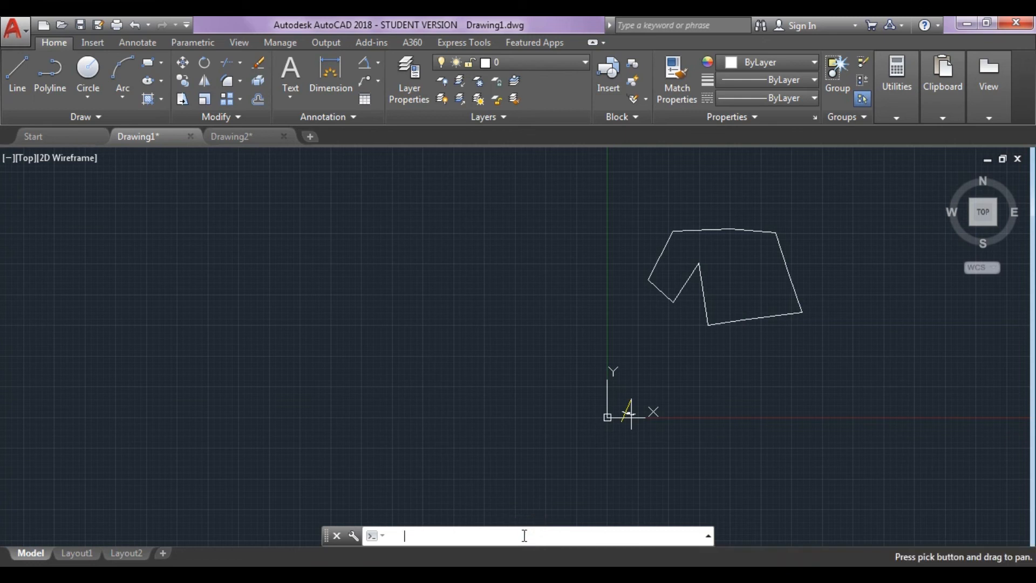
pyautogui.moveTo(848, 301)
pyautogui.mouseDown()
pyautogui.moveTo(782, 365)
pyautogui.moveTo(627, 406)
pyautogui.mouseUp()
pyautogui.scroll(2, 628, 406)
pyautogui.press('Escape')
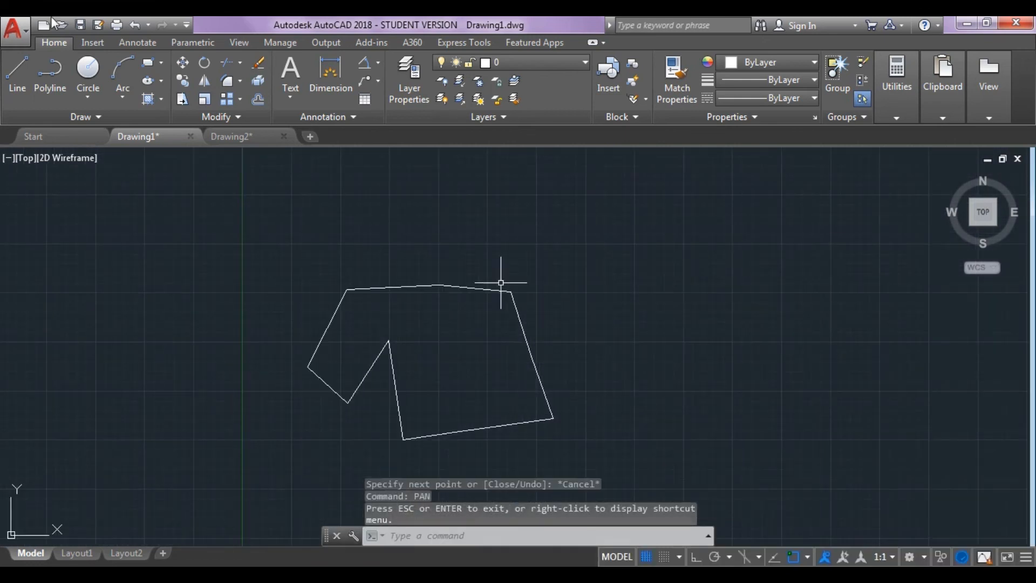
pyautogui.click(18, 35)
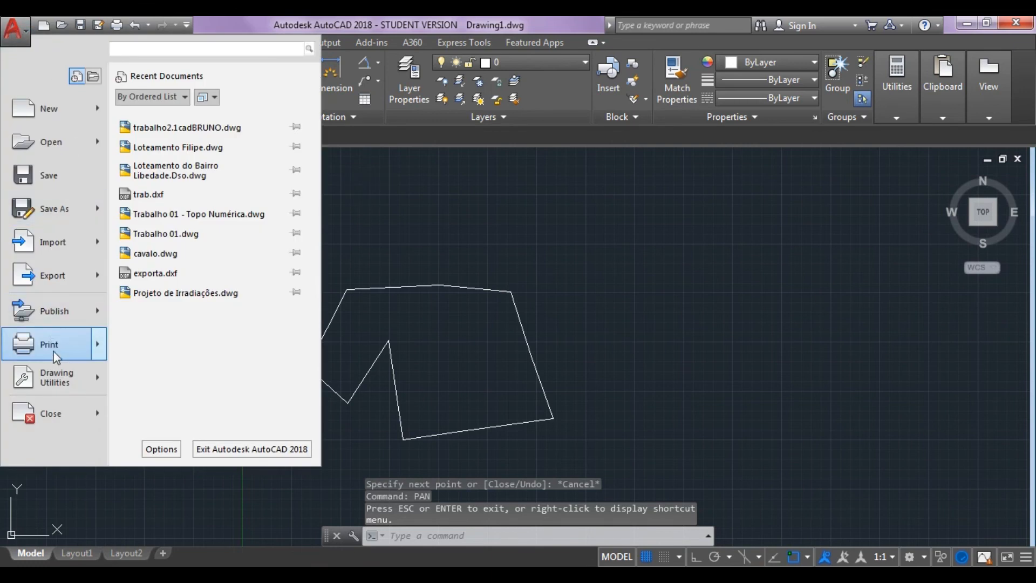
pyautogui.moveTo(54, 386)
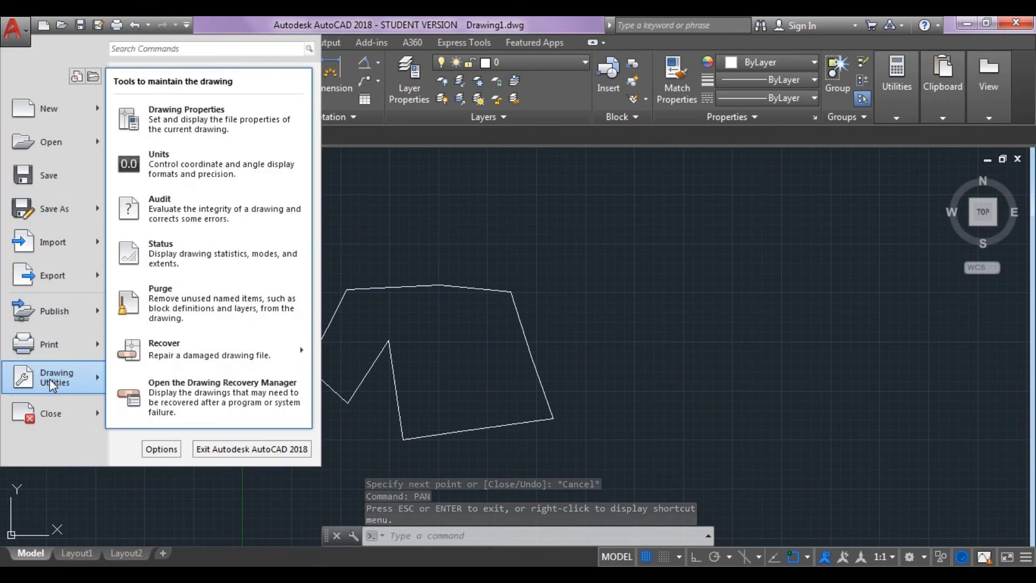
pyautogui.click(177, 166)
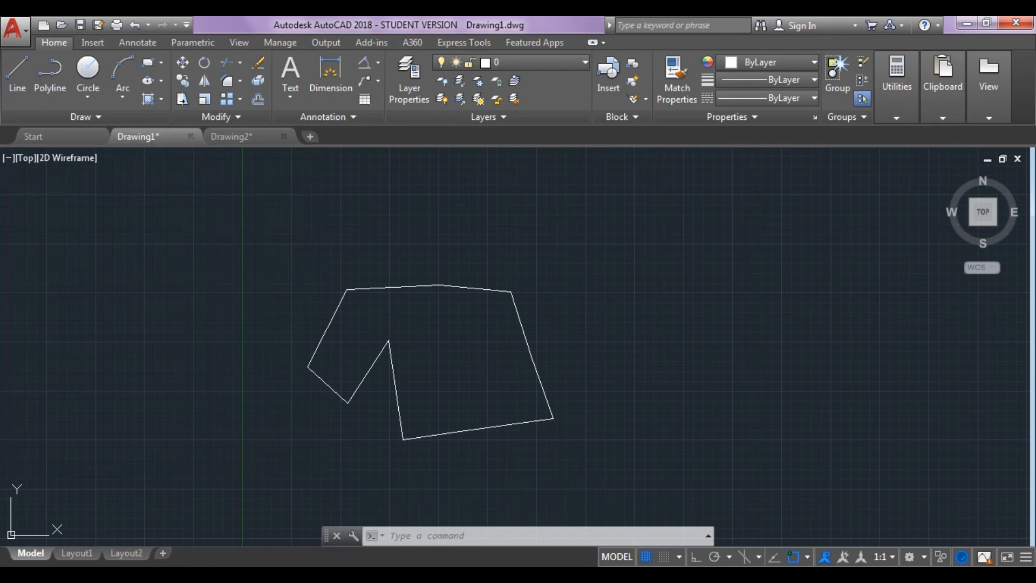
pyautogui.click(333, 478)
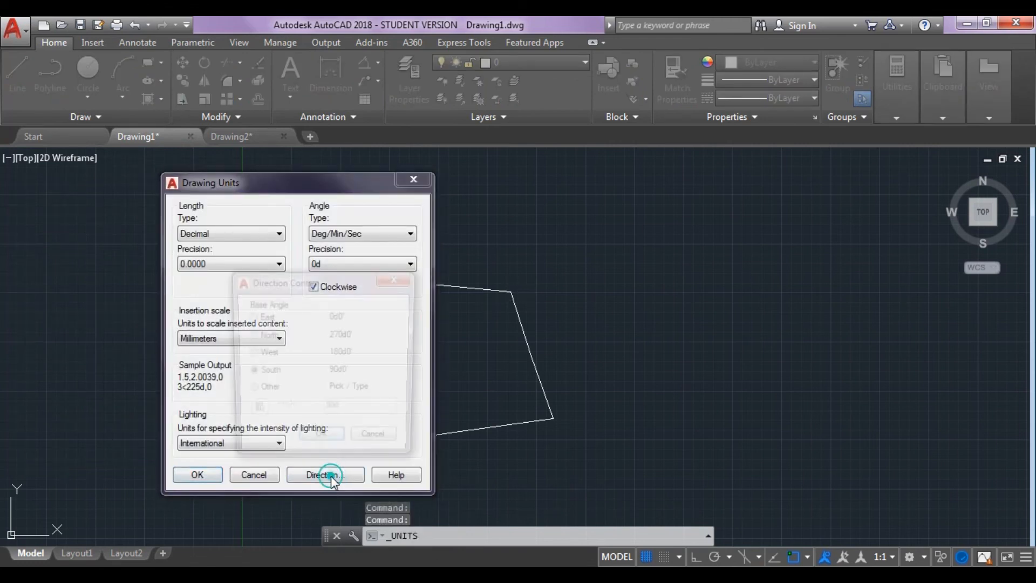
pyautogui.click(250, 391)
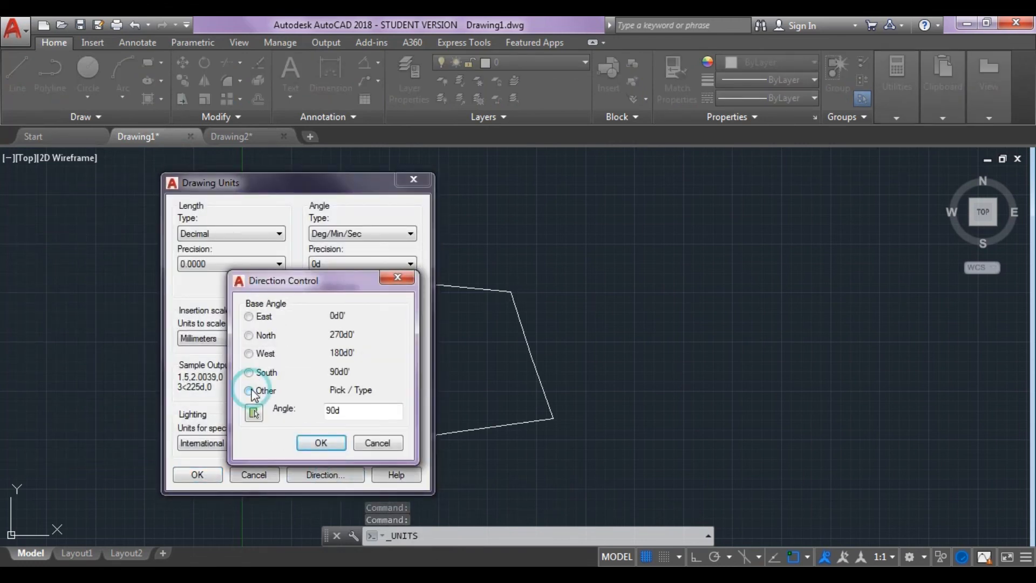
pyautogui.click(253, 412)
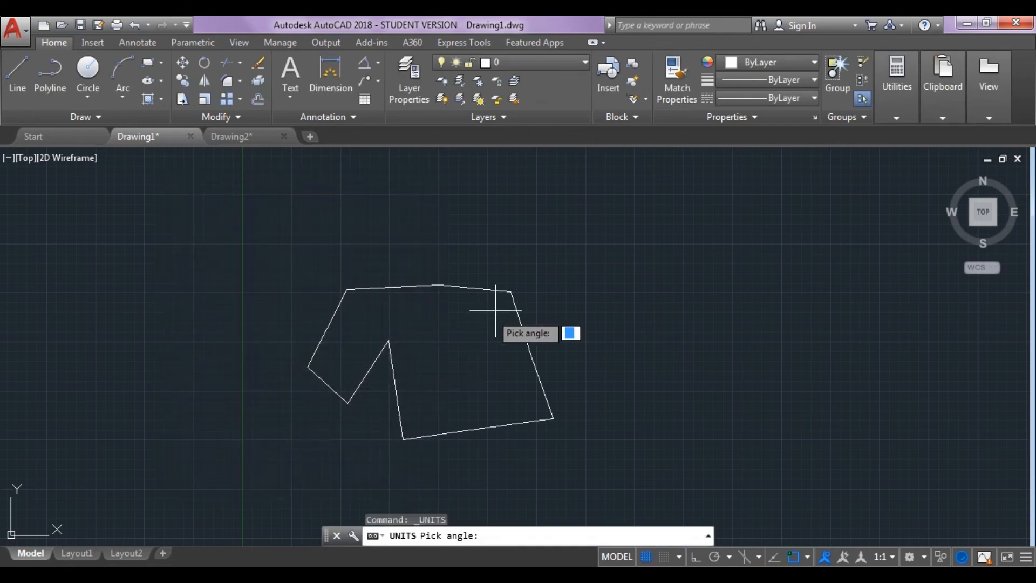
pyautogui.click(475, 290)
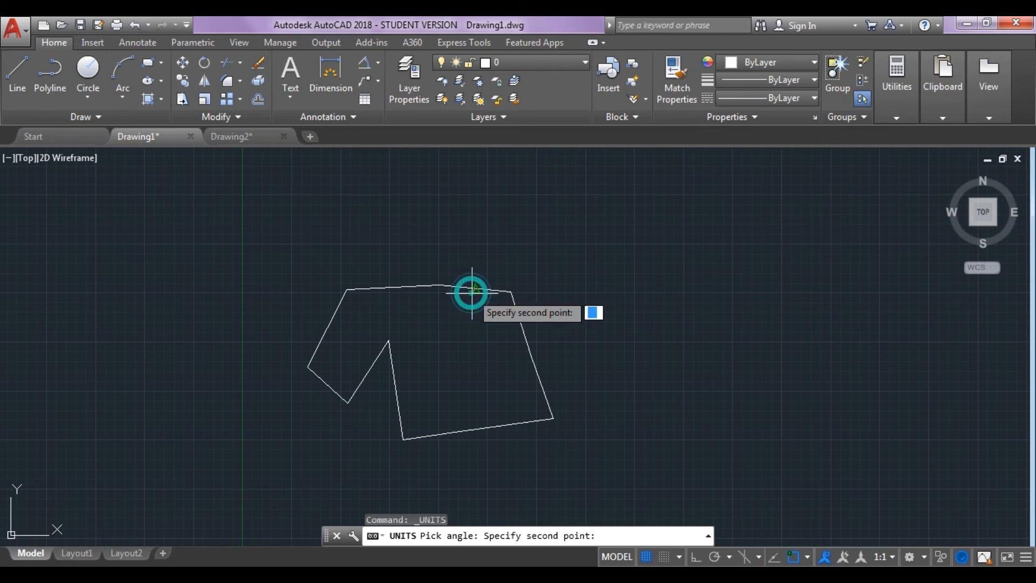
pyautogui.click(510, 292)
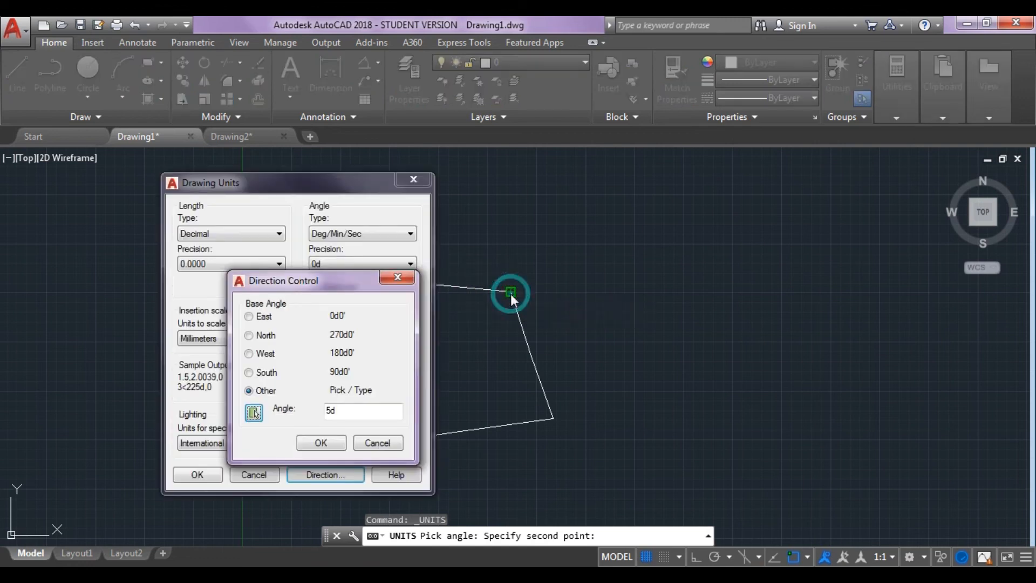
pyautogui.click(322, 443)
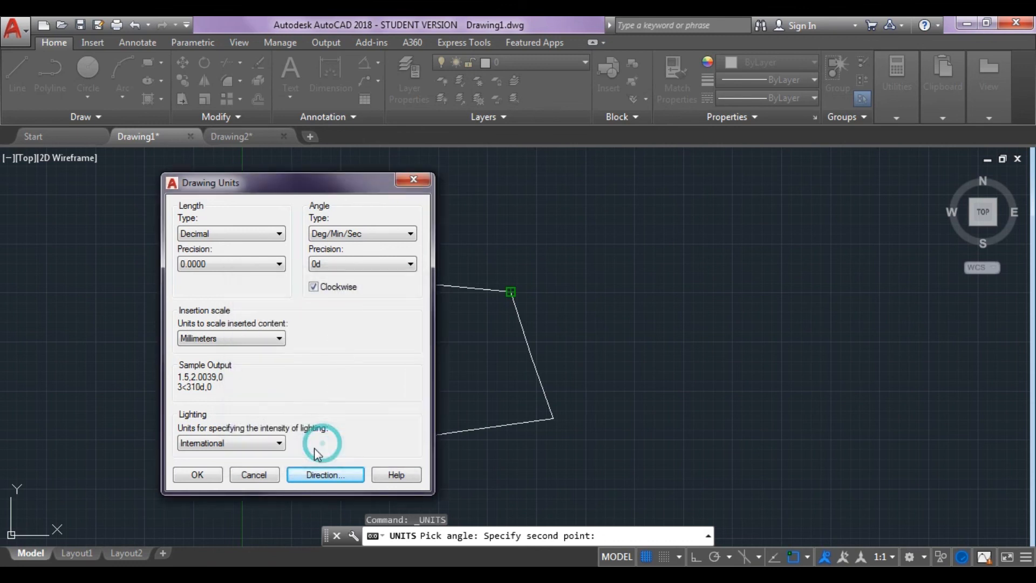
pyautogui.click(200, 474)
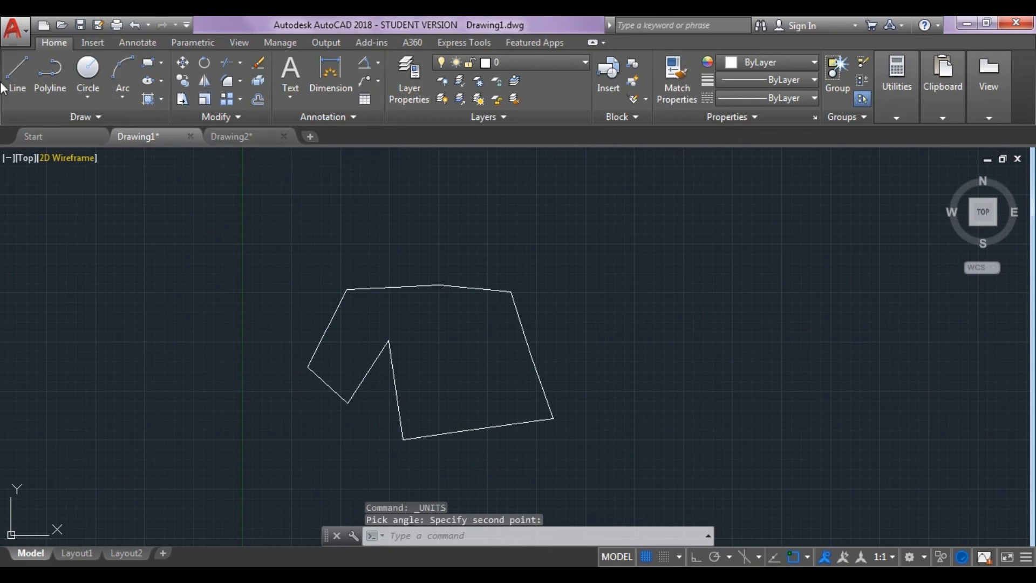
pyautogui.click(734, 60)
pyautogui.click(741, 214)
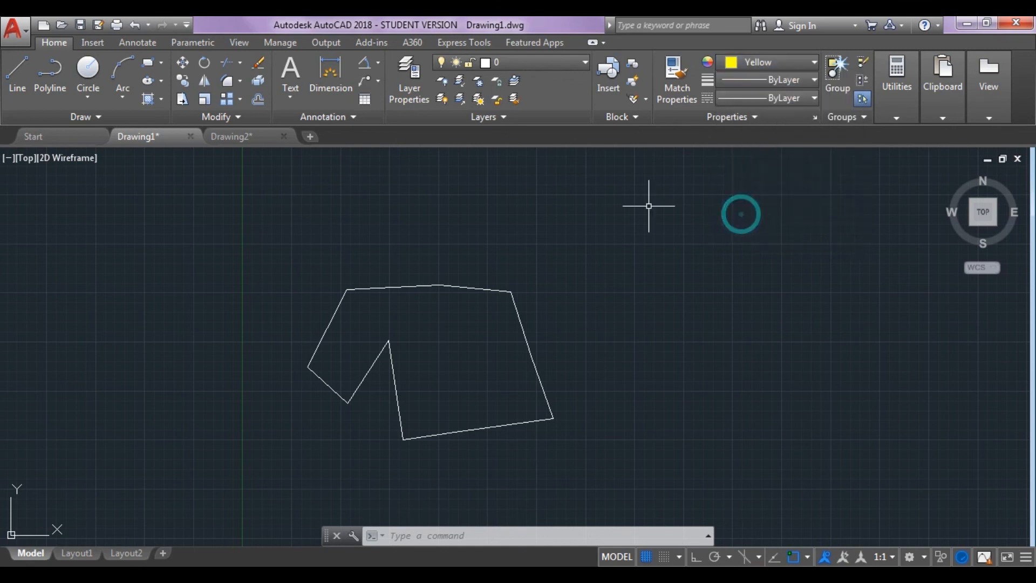
pyautogui.click(15, 69)
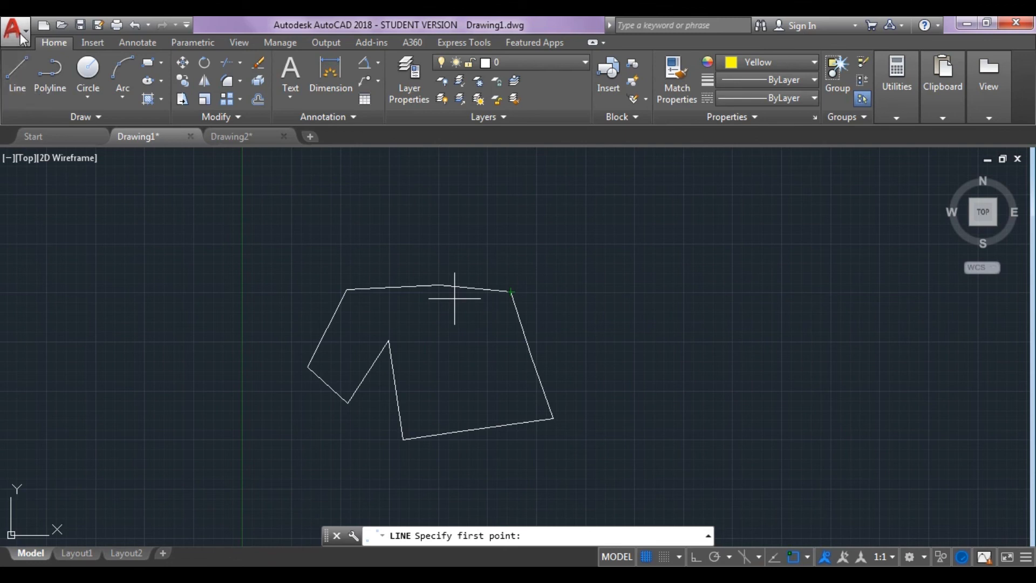
pyautogui.click(509, 292)
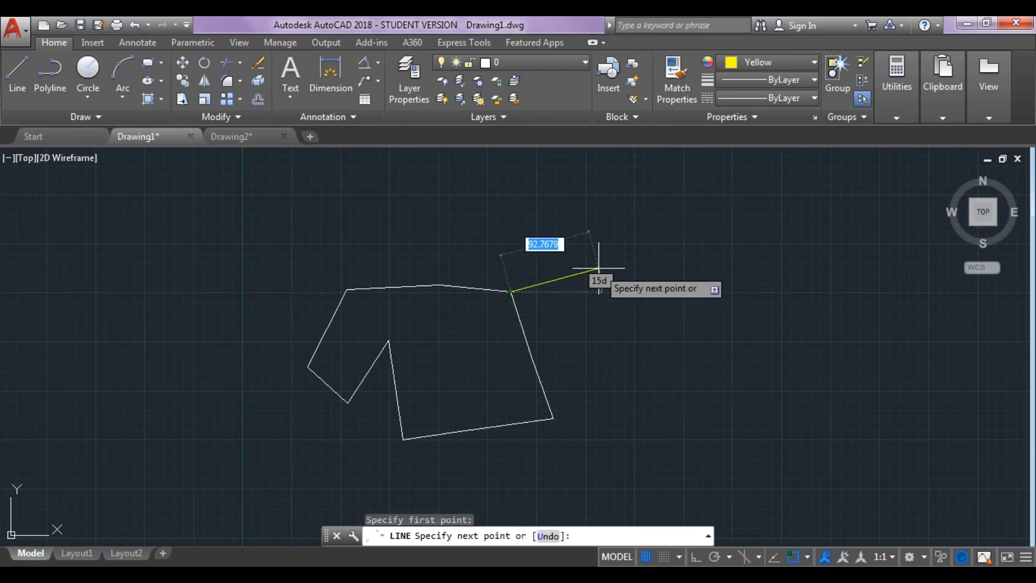
pyautogui.press('shift')
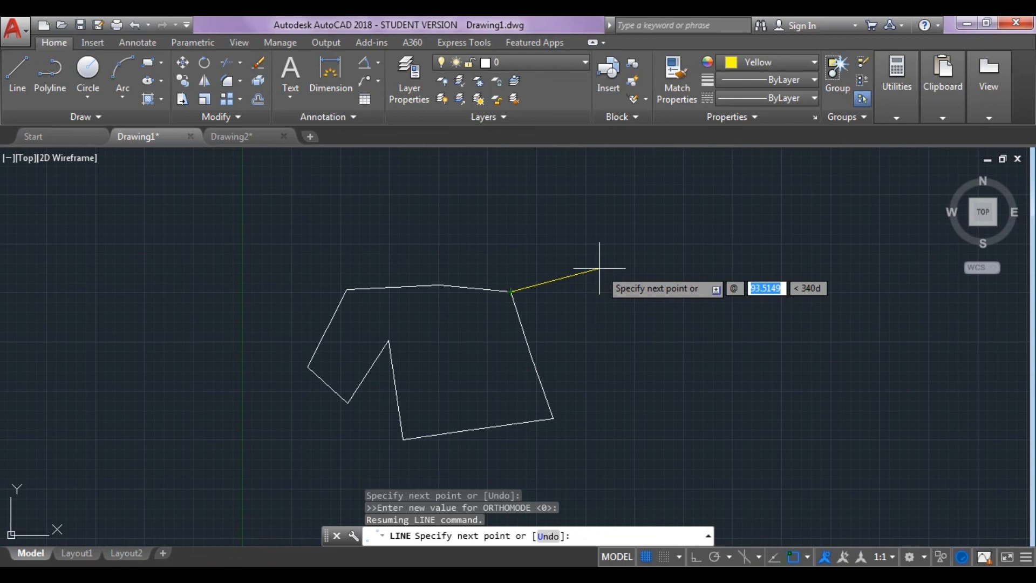
pyautogui.write('100')
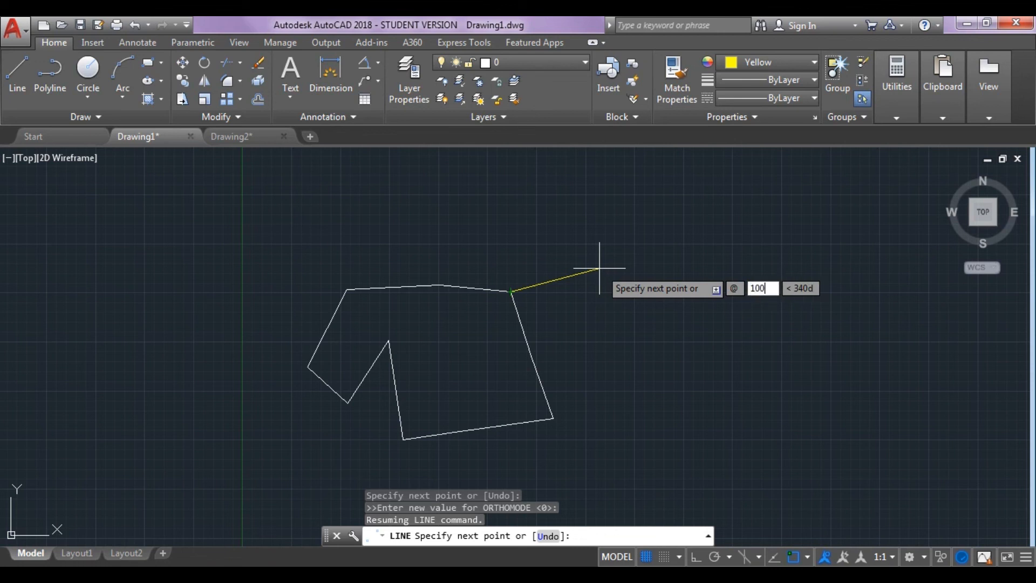
pyautogui.press('Tab')
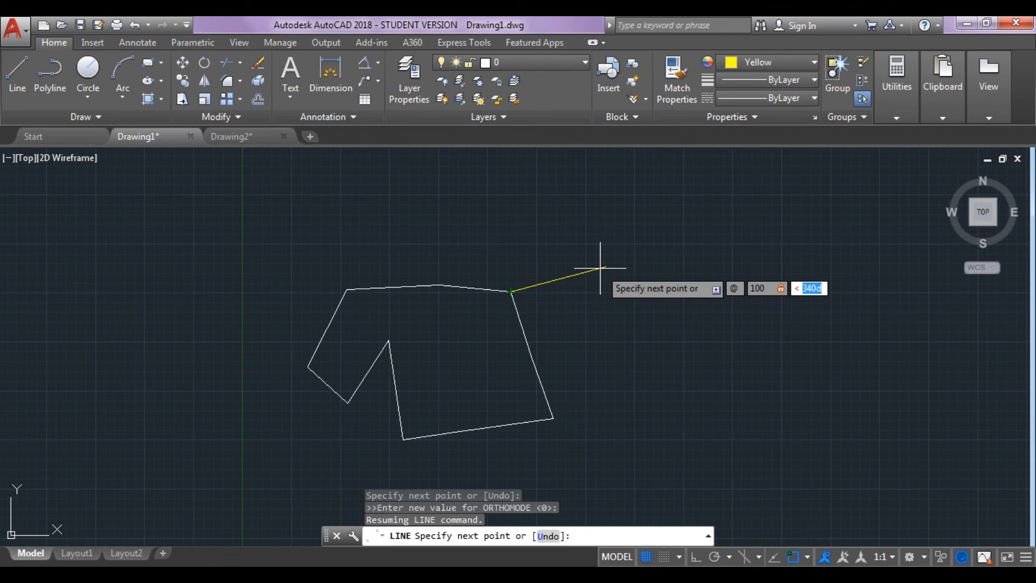
pyautogui.write('22')
pyautogui.press('Return')
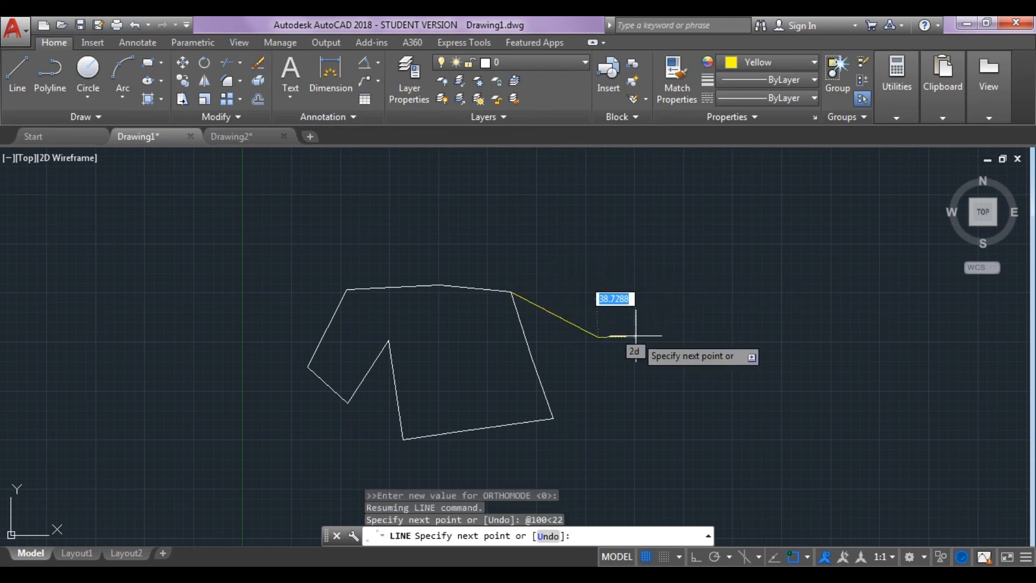
pyautogui.press('Escape')
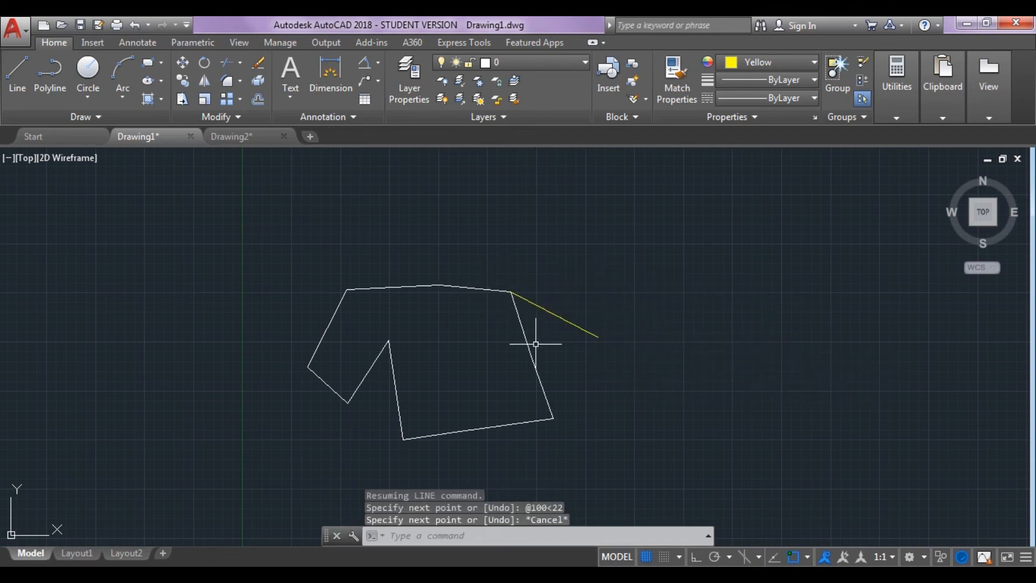
# Set the object colour to Green and draw a line about 106 units long from the outline's upper-right corner, extending its upper-right edge
pyautogui.click(732, 63)
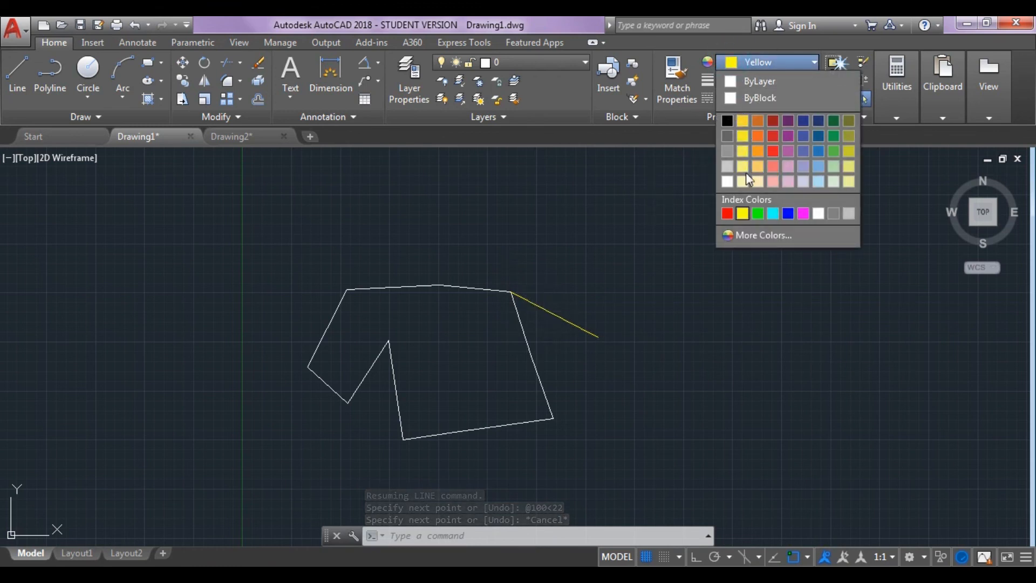
pyautogui.click(758, 213)
pyautogui.scroll(2, 609, 305)
pyautogui.scroll(2, 610, 305)
pyautogui.click(19, 70)
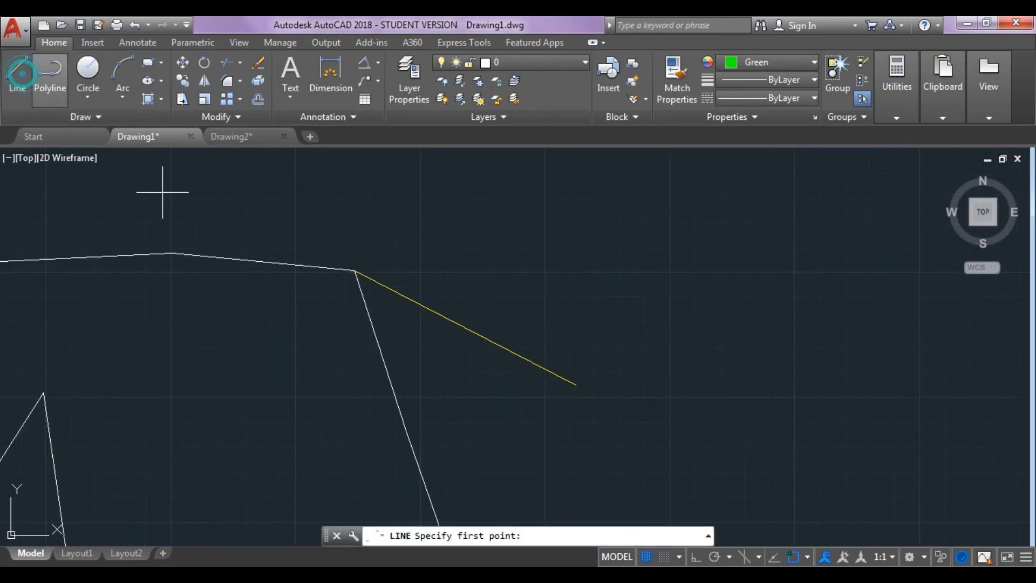
pyautogui.click(354, 269)
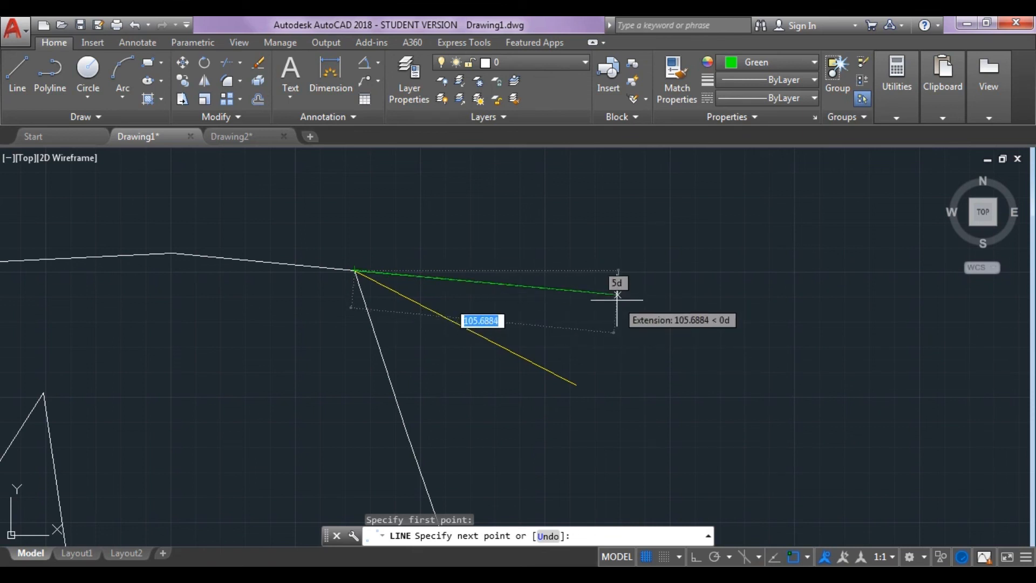
pyautogui.click(617, 294)
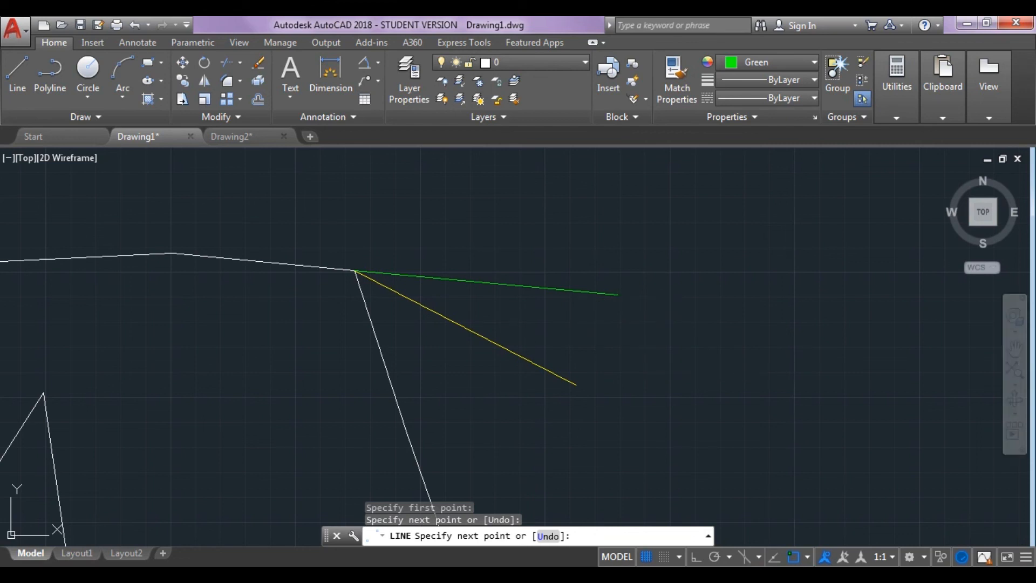
pyautogui.press('Escape')
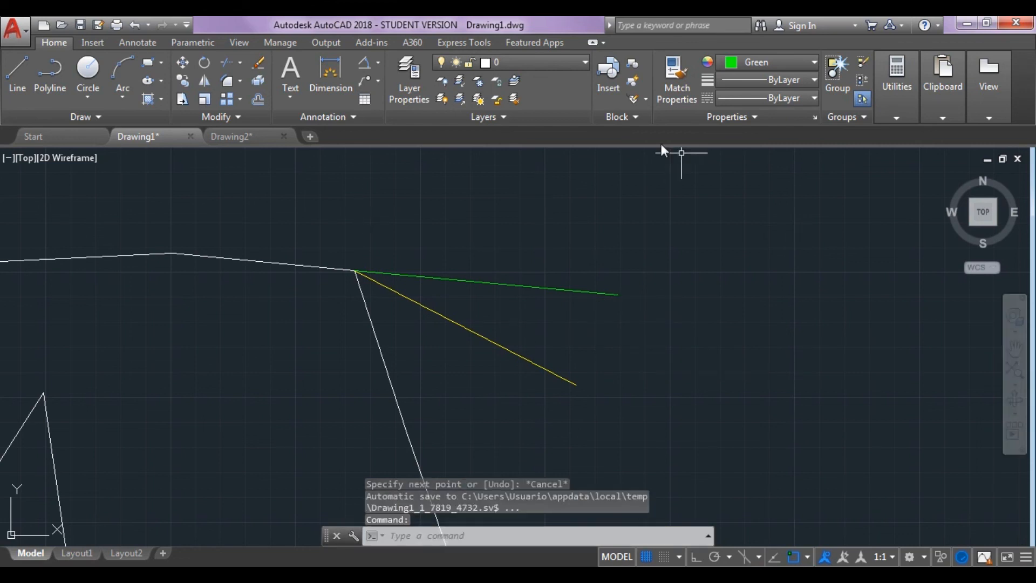
# Add an angular dimension between the green extension line and the yellow line, placing its arc between them
pyautogui.click(362, 61)
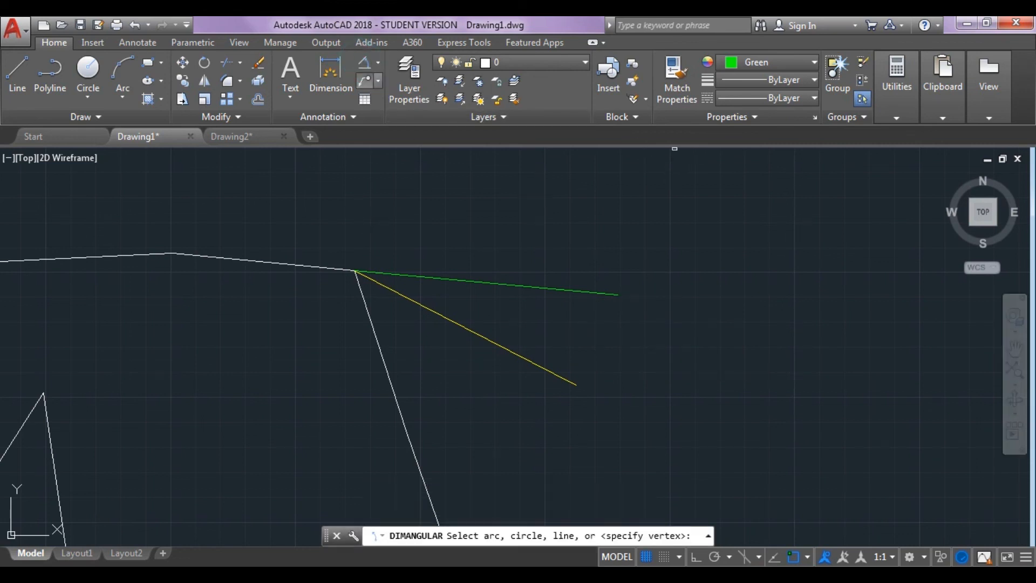
pyautogui.click(516, 285)
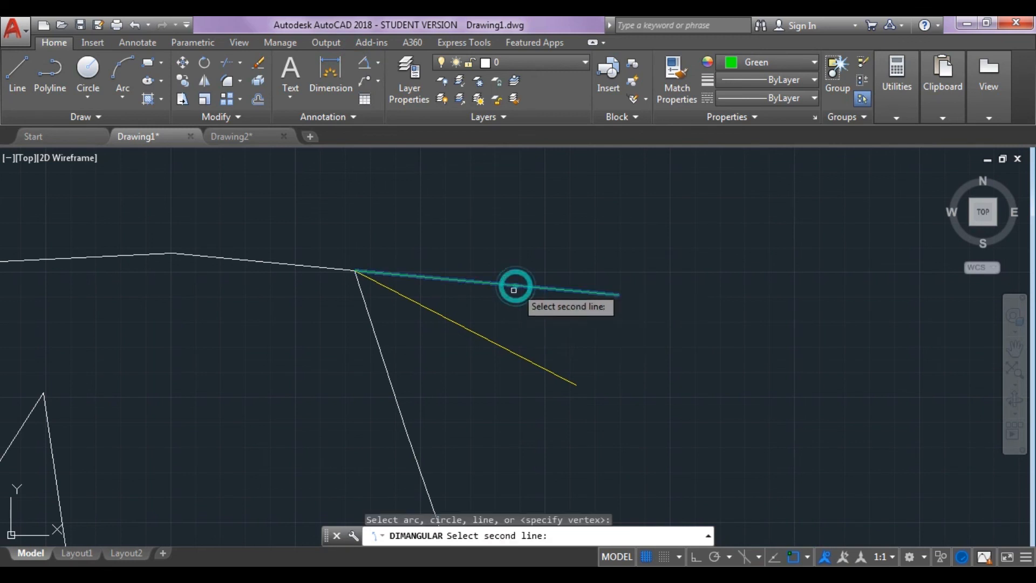
pyautogui.click(475, 332)
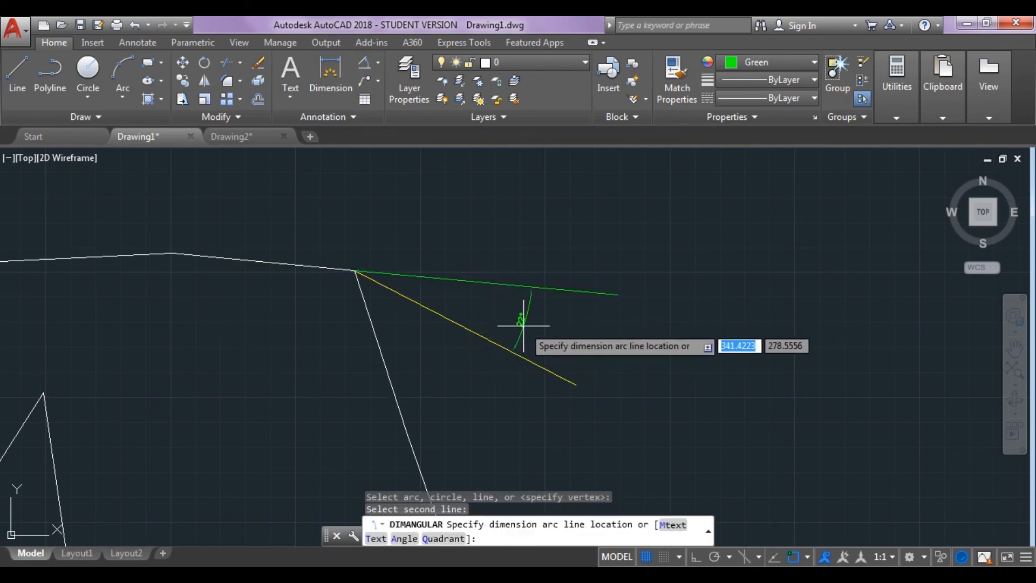
pyautogui.click(501, 310)
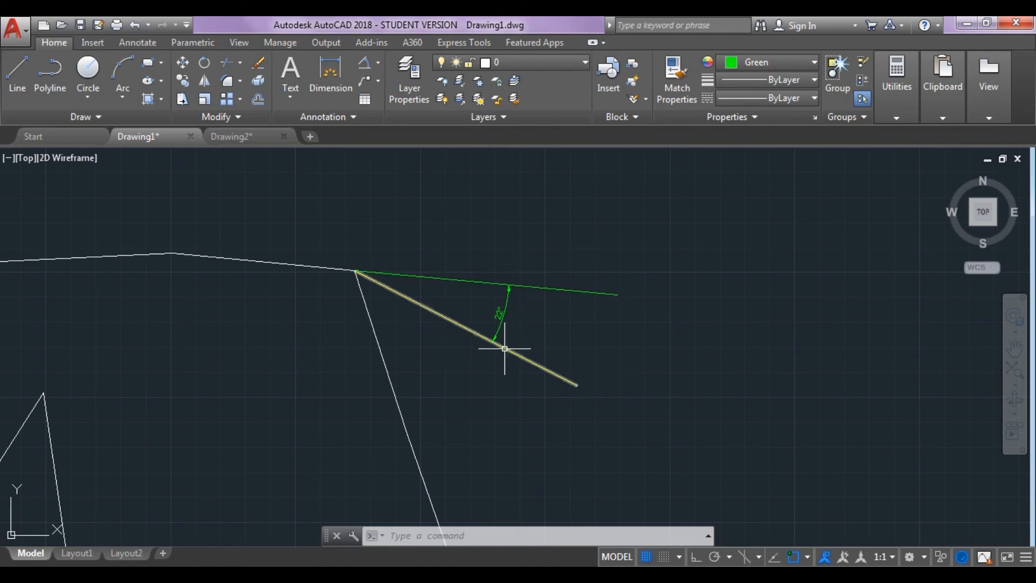
# Add an aligned dimension along the yellow line, from the outline's corner to the line's free end, placed just below it
pyautogui.moveTo(503, 348)
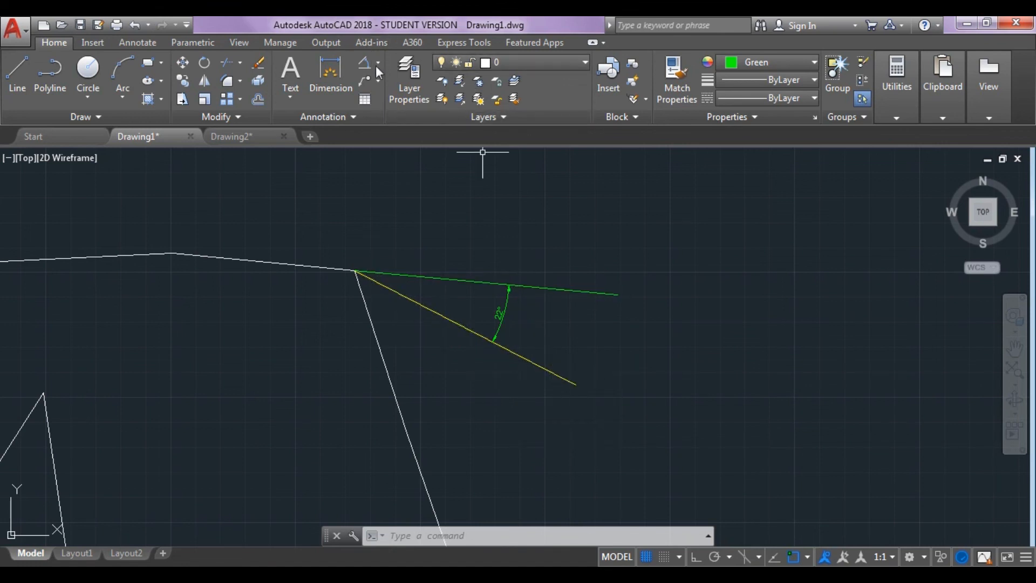
pyautogui.click(366, 63)
pyautogui.click(372, 64)
pyautogui.click(377, 62)
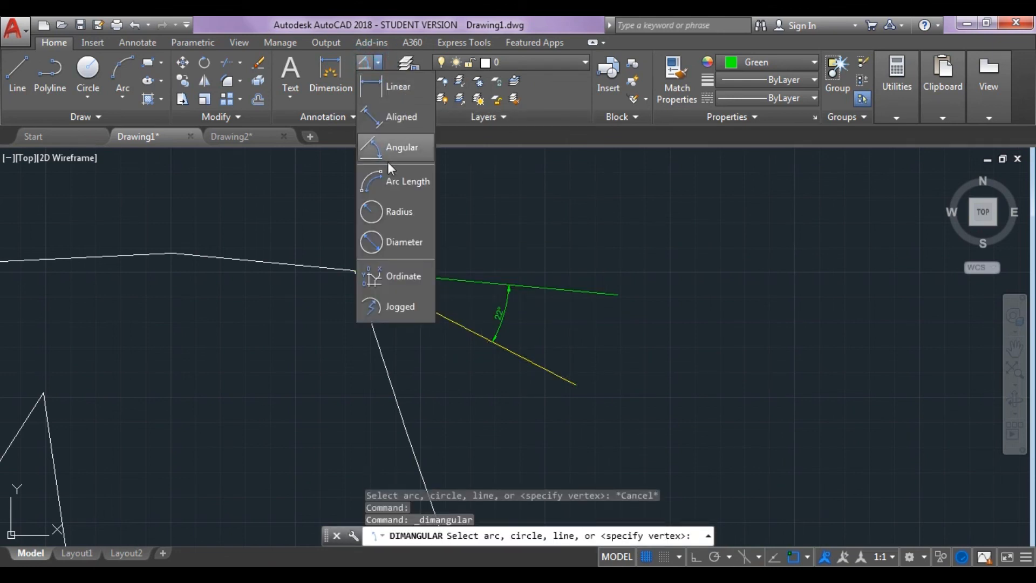
pyautogui.click(391, 118)
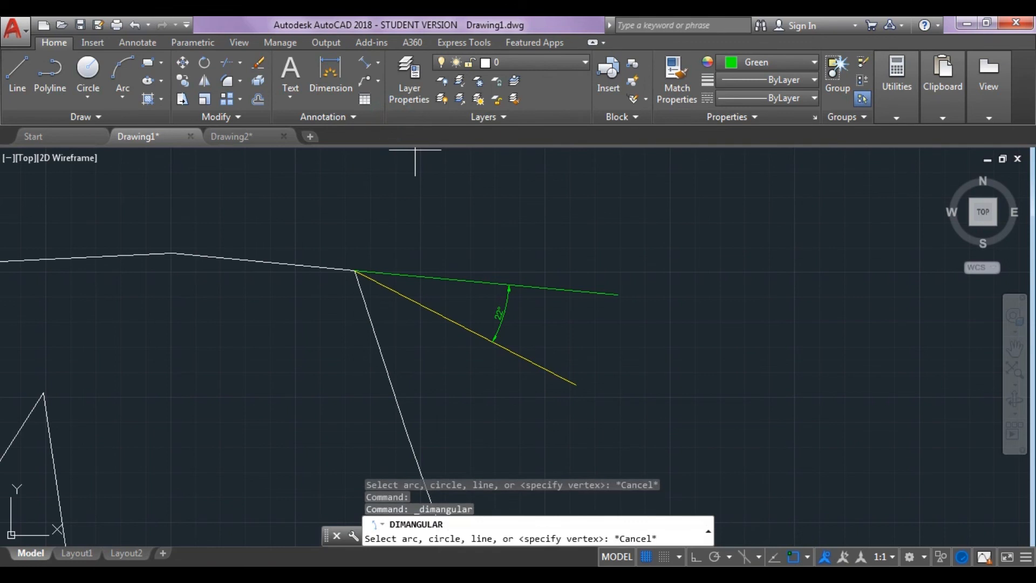
pyautogui.click(354, 269)
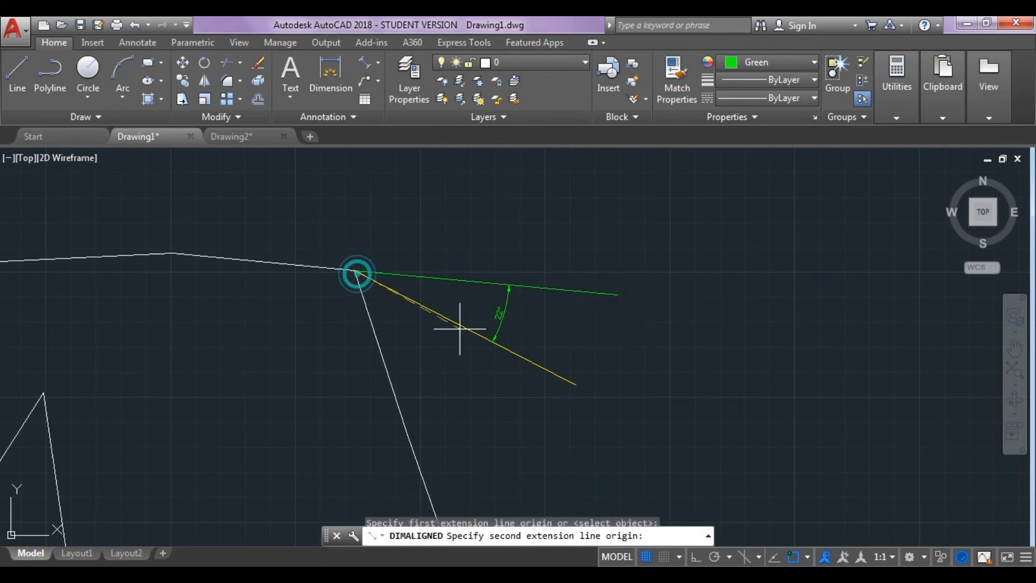
pyautogui.click(576, 385)
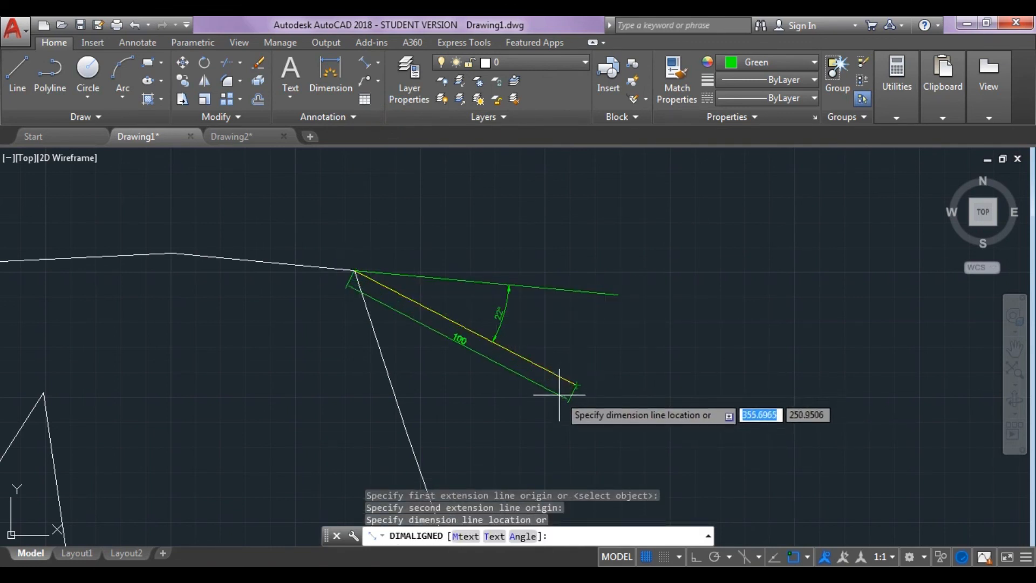
pyautogui.click(562, 403)
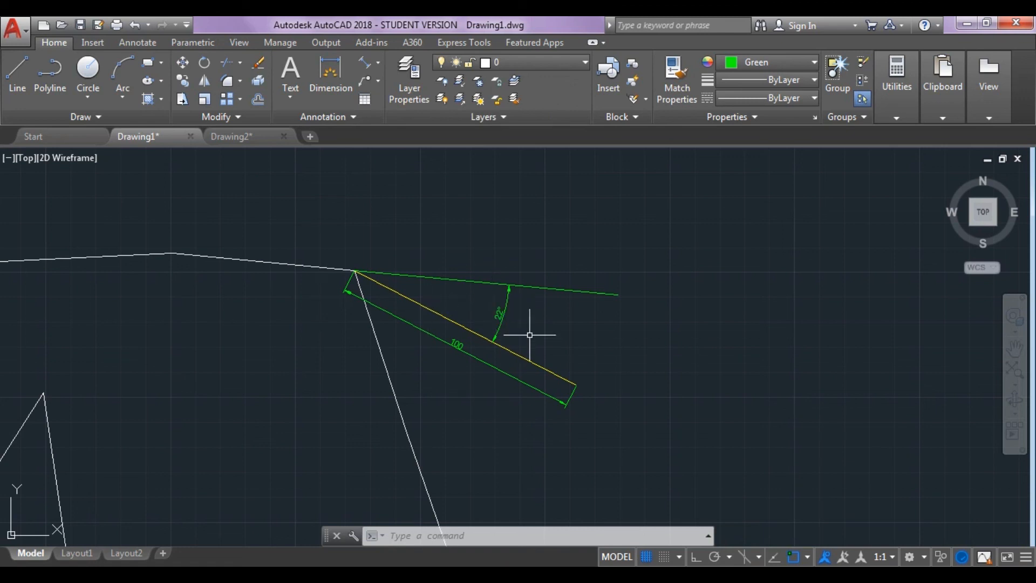
# In the drawing units, turn off the Clockwise angle direction and apply the change
pyautogui.click(17, 24)
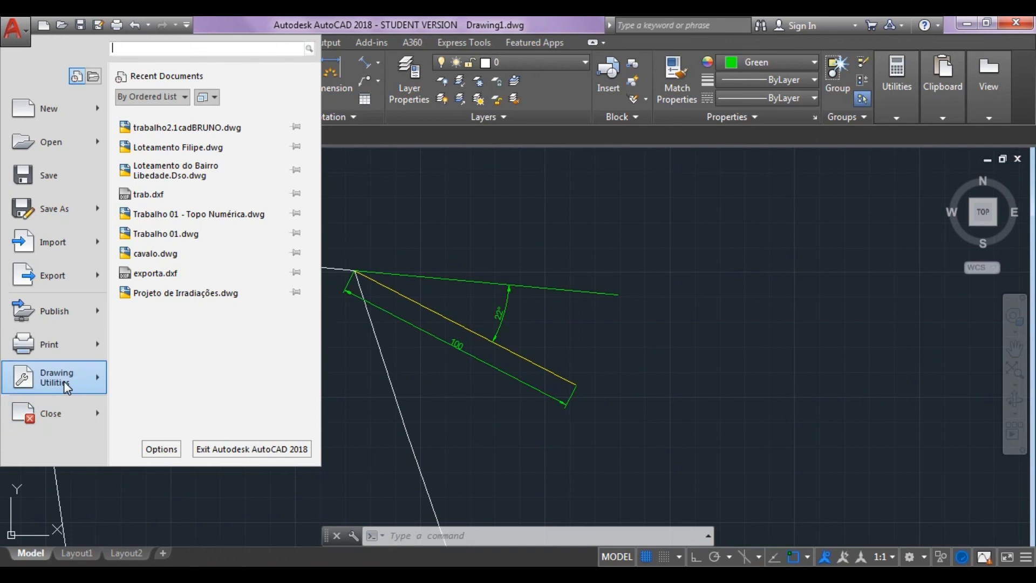
pyautogui.moveTo(67, 388)
pyautogui.click(151, 161)
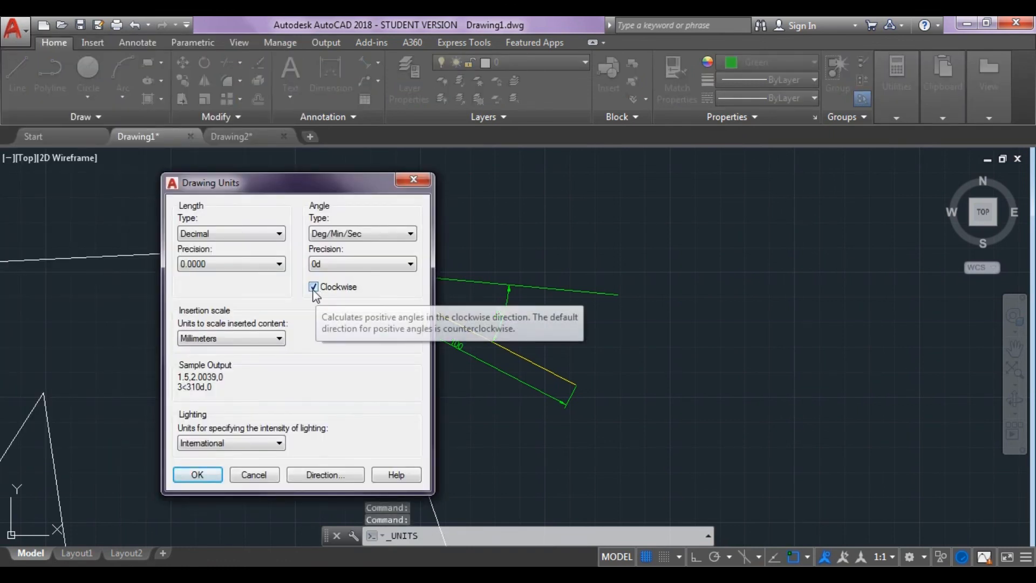
pyautogui.click(314, 288)
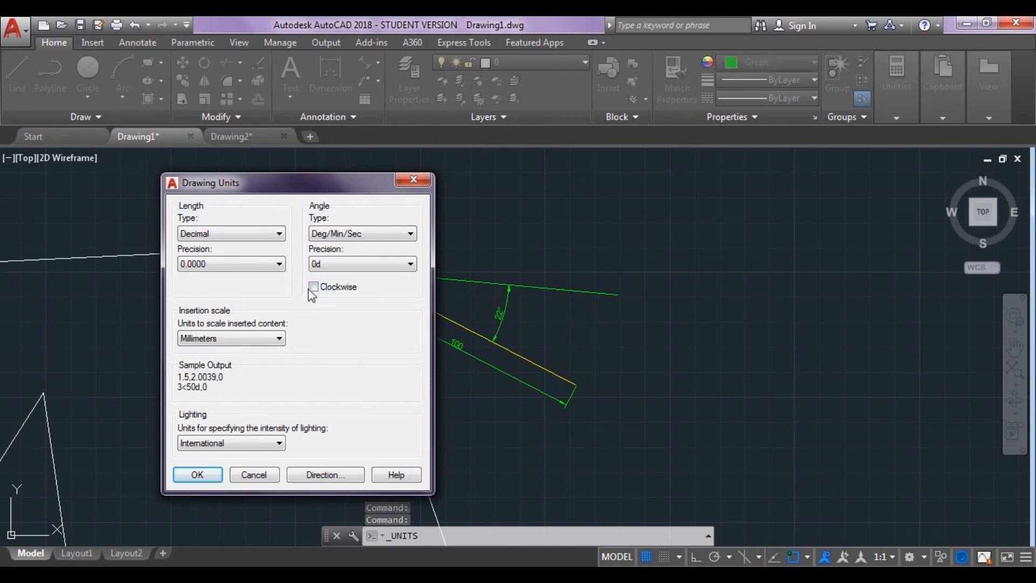
pyautogui.click(197, 475)
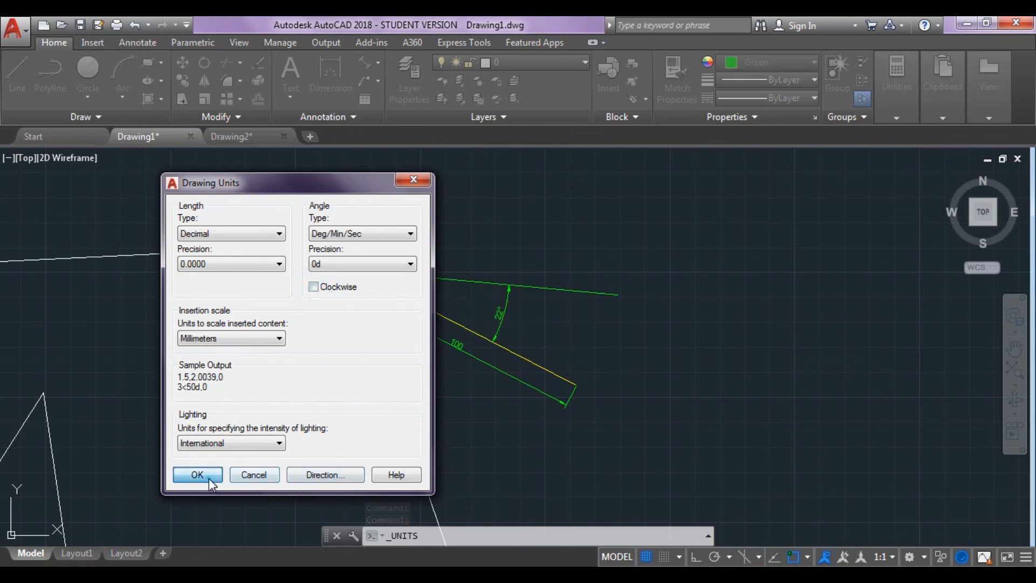
pyautogui.click(209, 478)
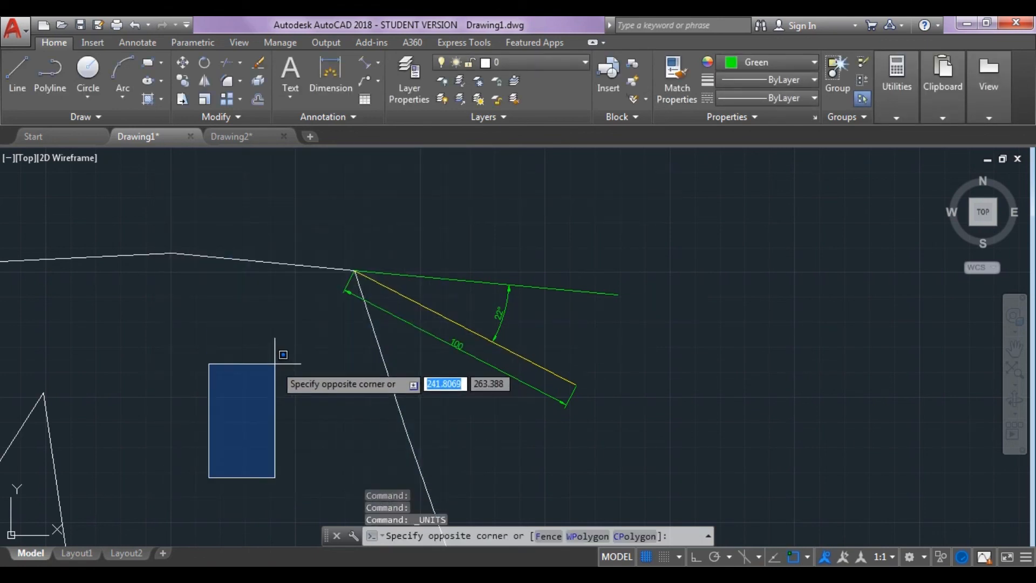
pyautogui.press('Escape')
pyautogui.click(773, 61)
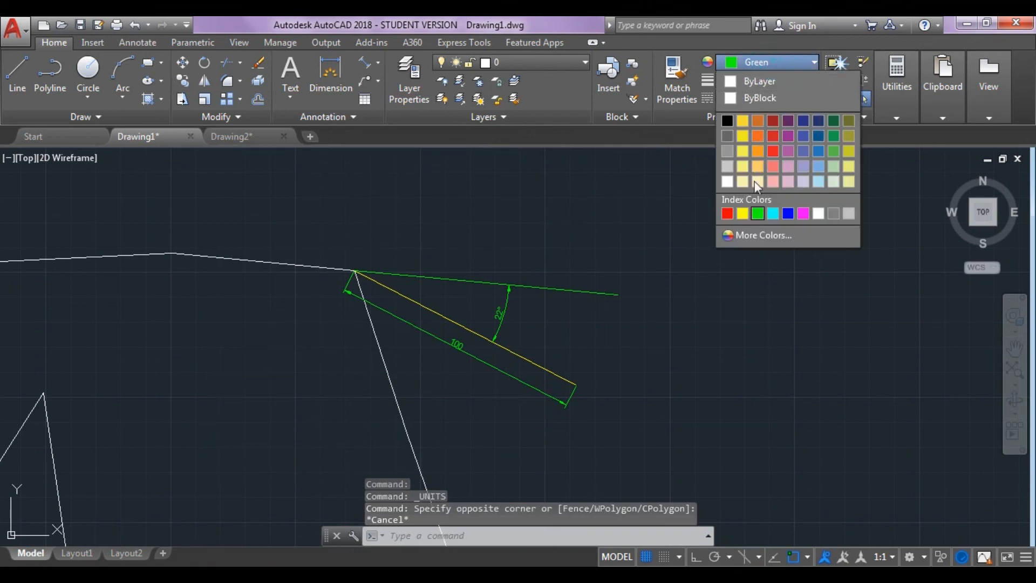
pyautogui.click(743, 213)
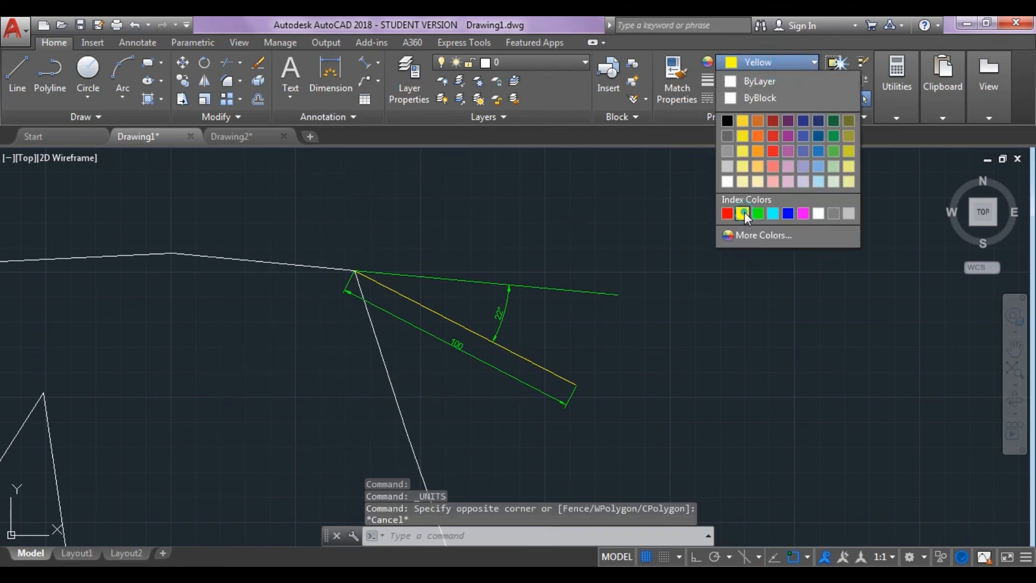
pyautogui.click(16, 80)
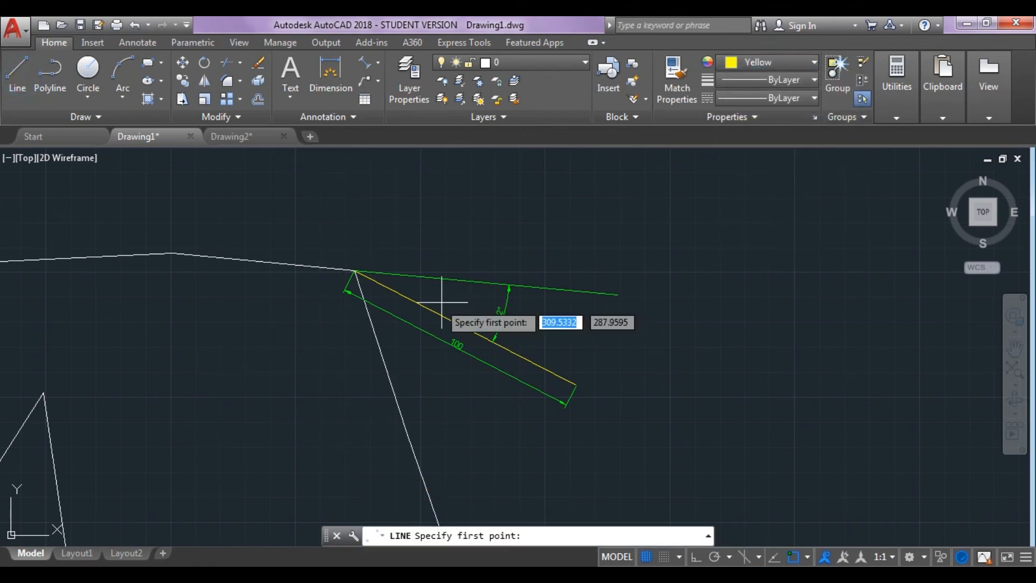
pyautogui.click(354, 270)
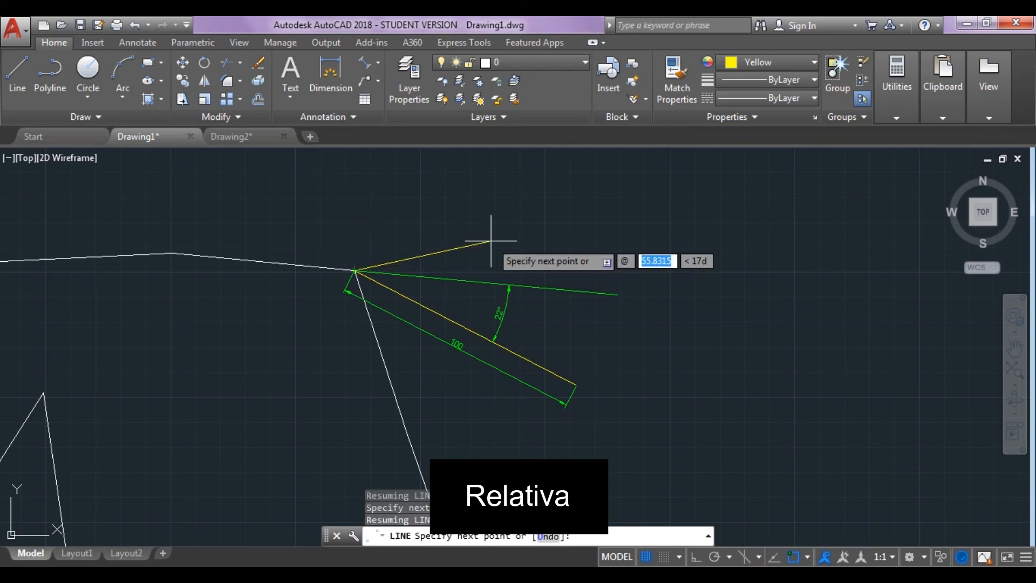
pyautogui.write('100')
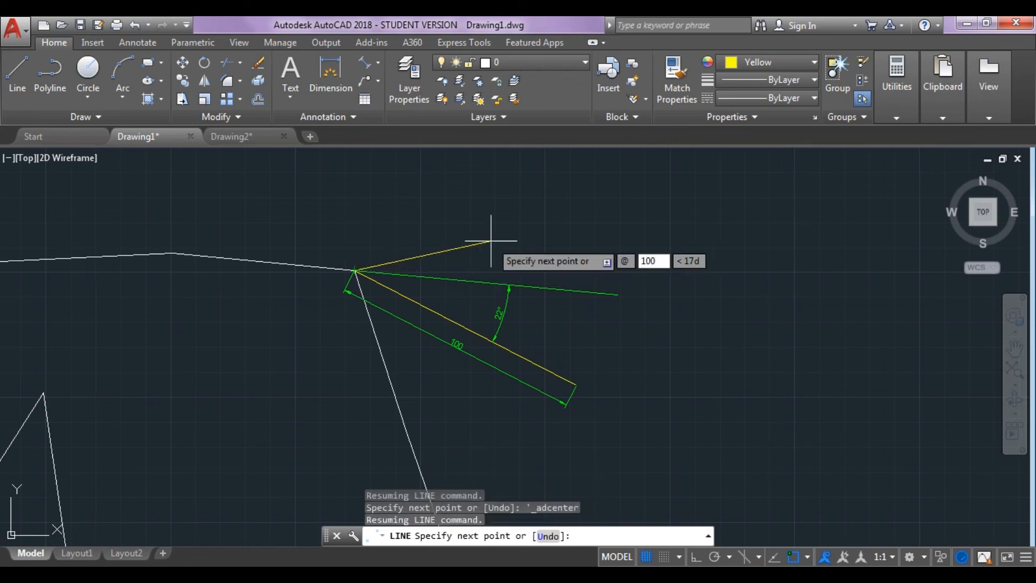
pyautogui.press('Tab')
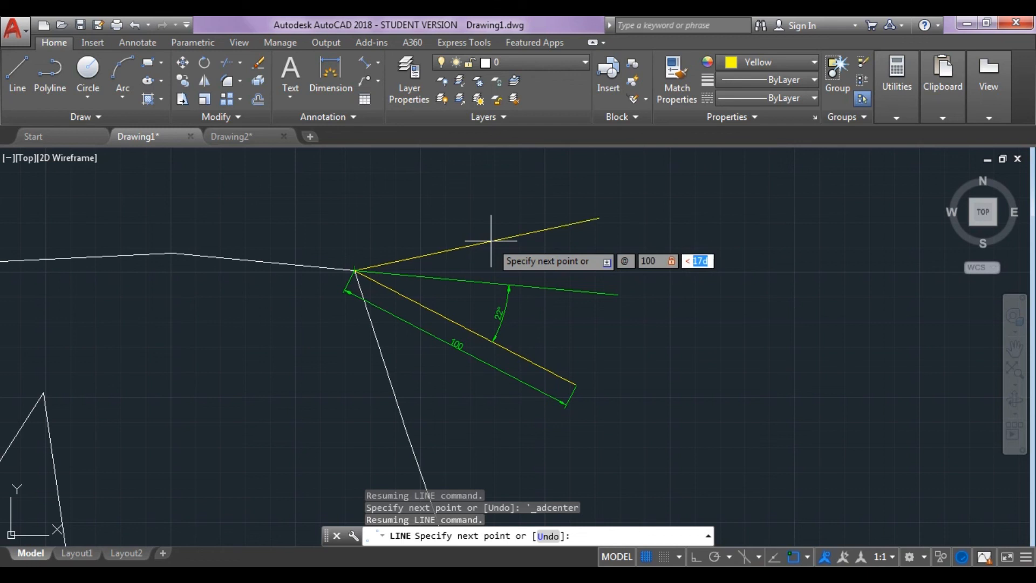
pyautogui.write('22')
pyautogui.press('Return')
pyautogui.press('Escape')
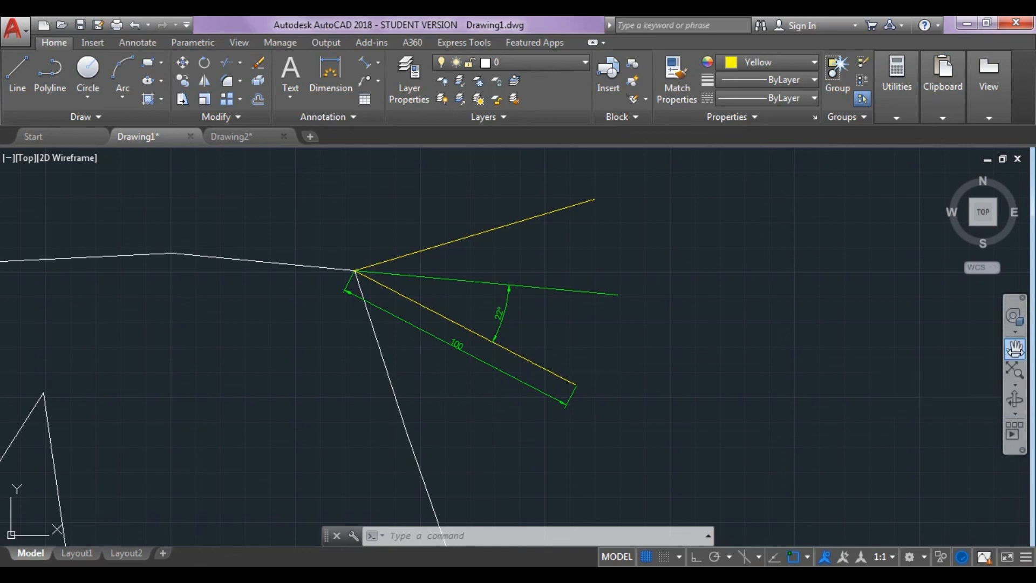
pyautogui.click(1014, 348)
pyautogui.scroll(-5, 771, 417)
pyautogui.moveTo(766, 427); pyautogui.dragTo(721, 359)
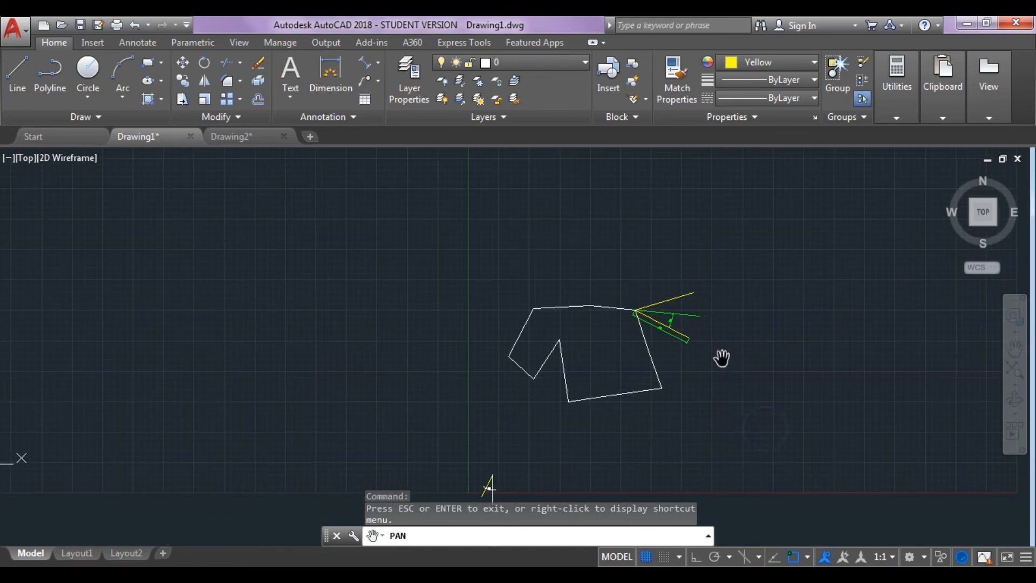
pyautogui.moveTo(745, 435); pyautogui.dragTo(733, 386)
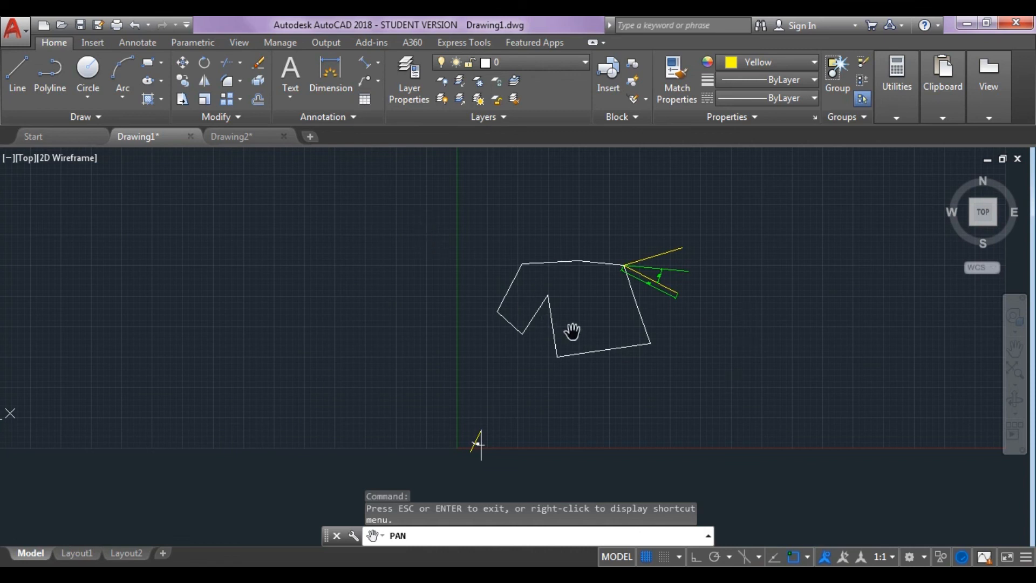
pyautogui.scroll(2, 595, 318)
pyautogui.click(18, 73)
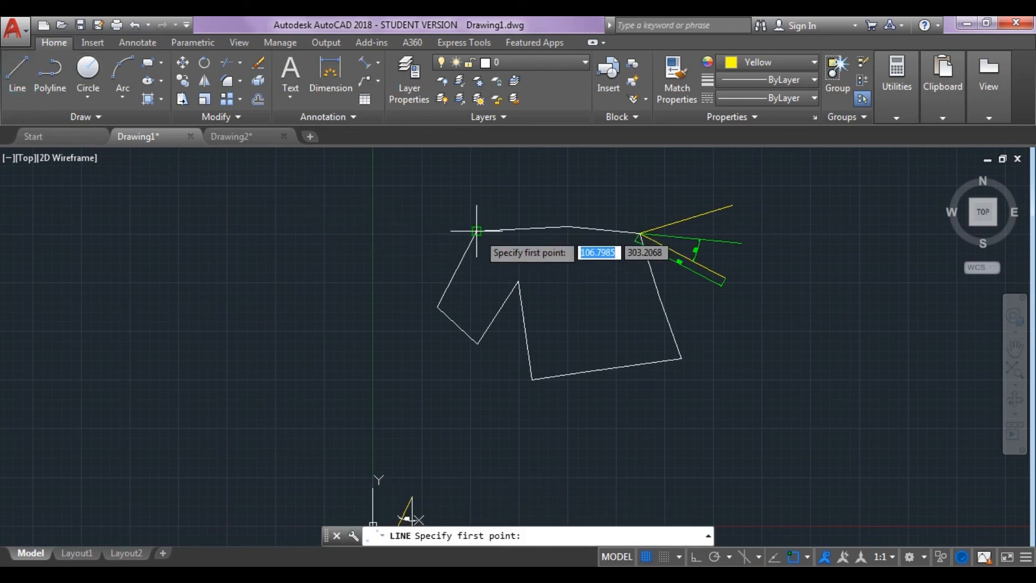
pyautogui.click(476, 233)
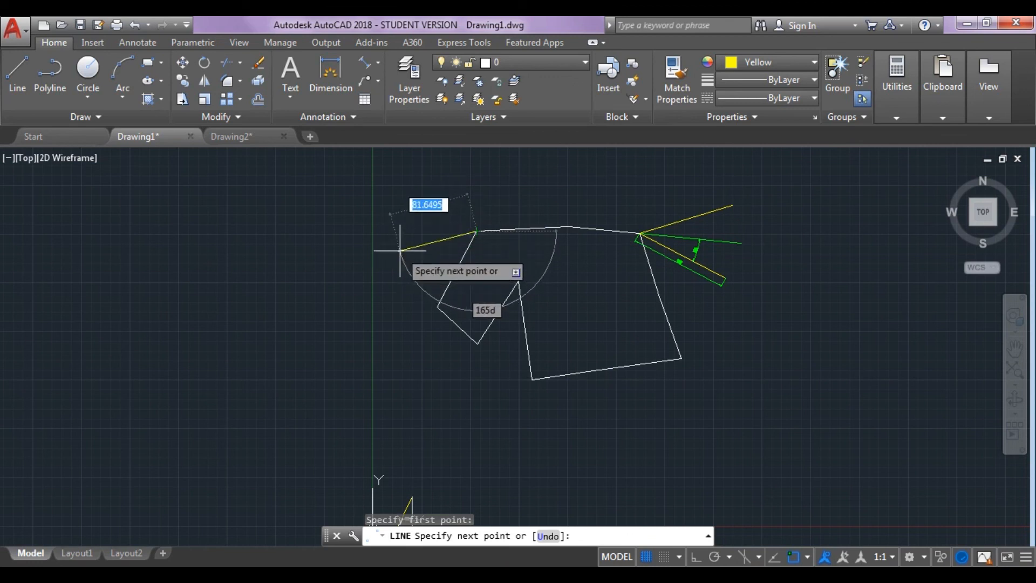
pyautogui.write('@')
pyautogui.write('100')
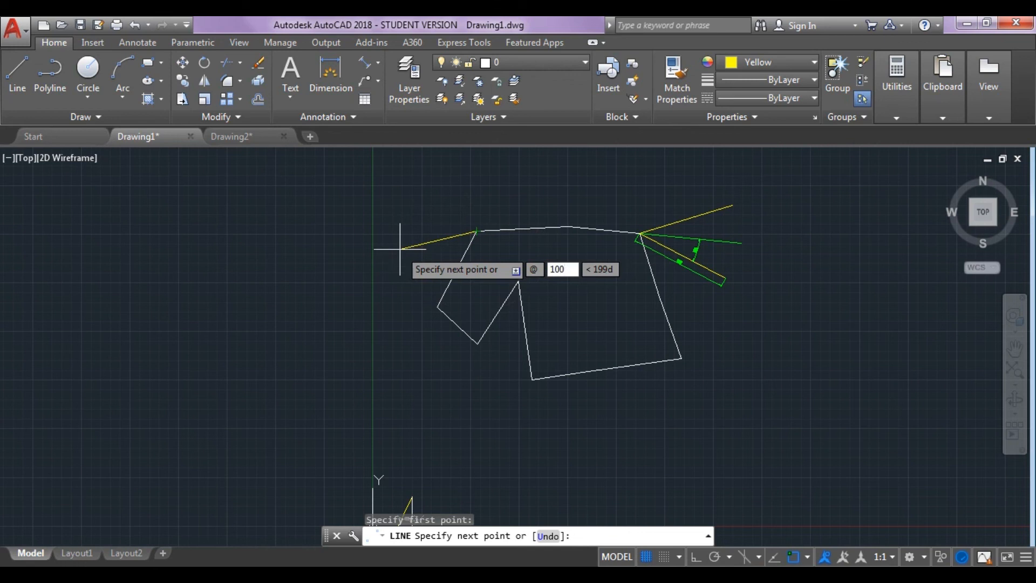
pyautogui.press('Tab')
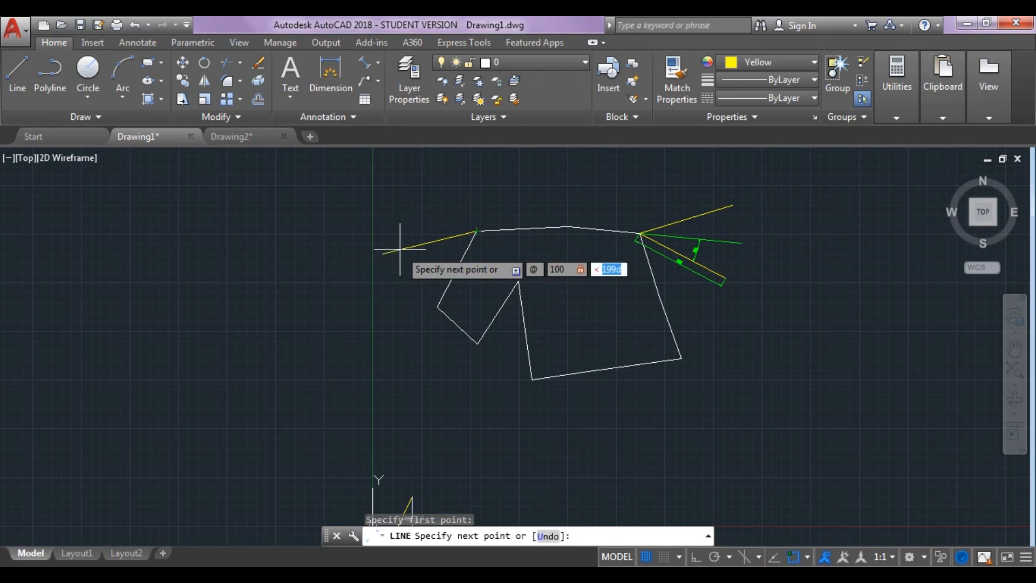
pyautogui.write('22')
pyautogui.press('Return')
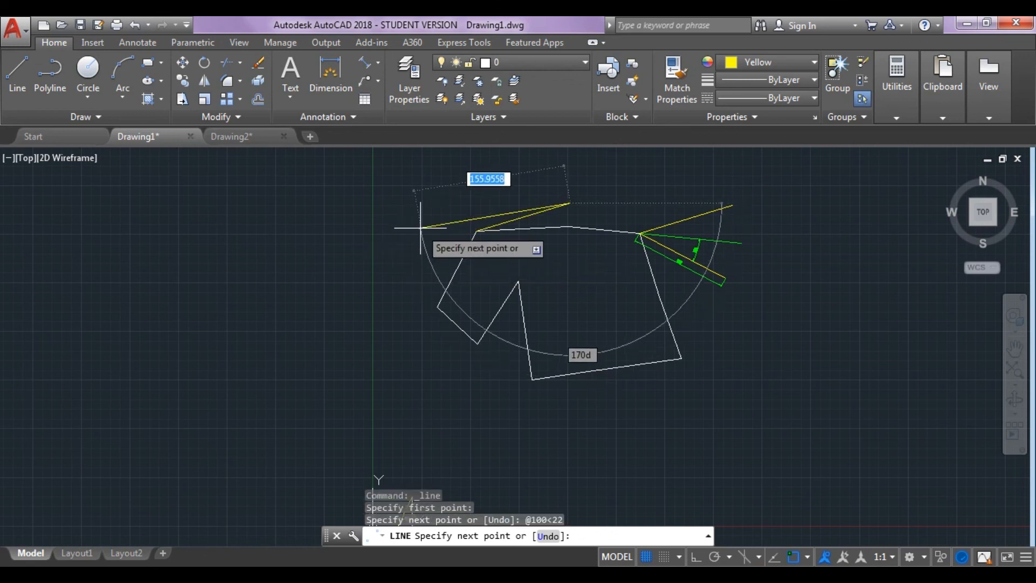
pyautogui.press('Escape')
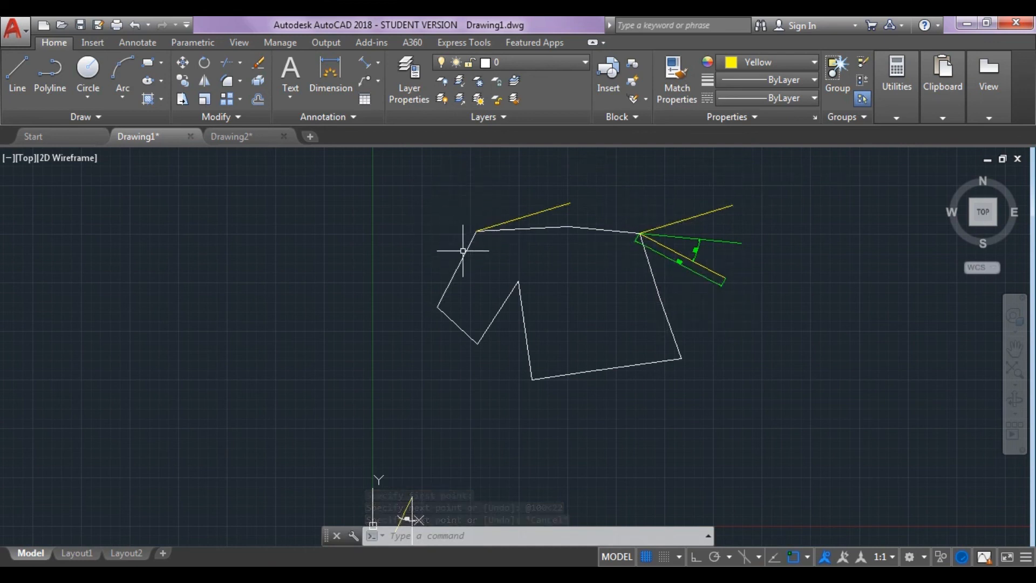
# In the drawing units, set the Other base angle by picking a point on the outline's upper edge and its upper-left corner, and apply it
pyautogui.click(16, 30)
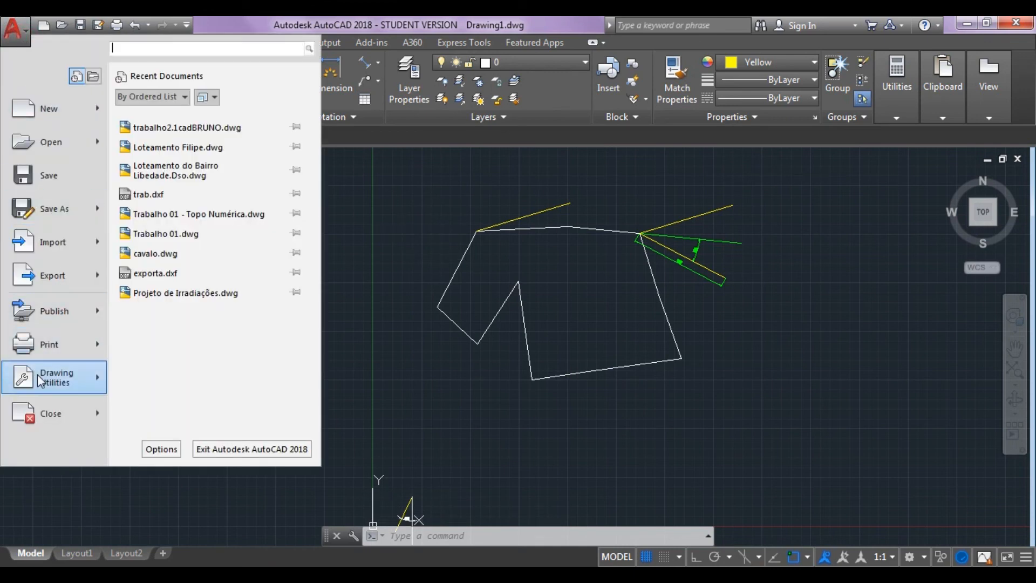
pyautogui.moveTo(41, 381)
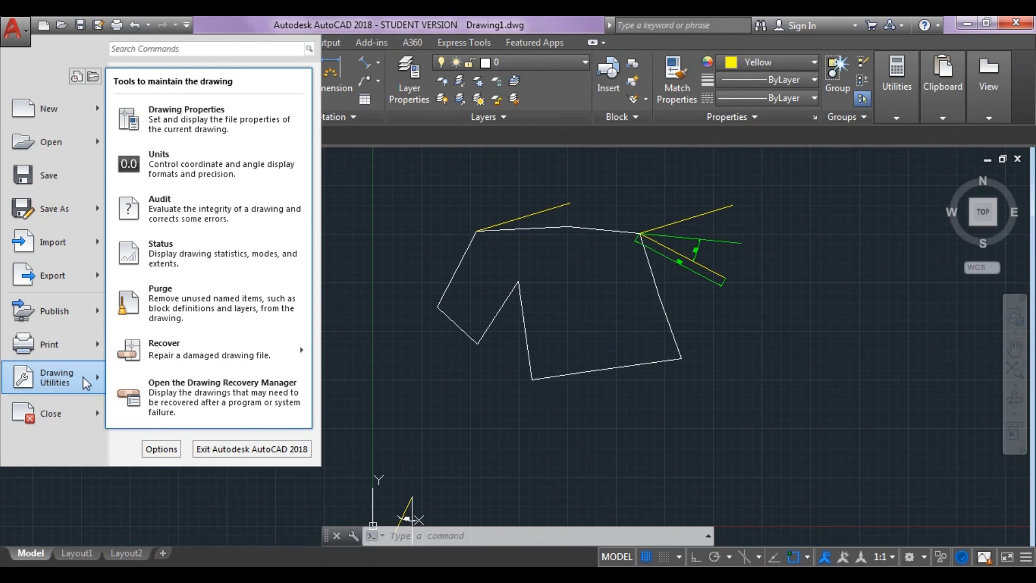
pyautogui.click(203, 172)
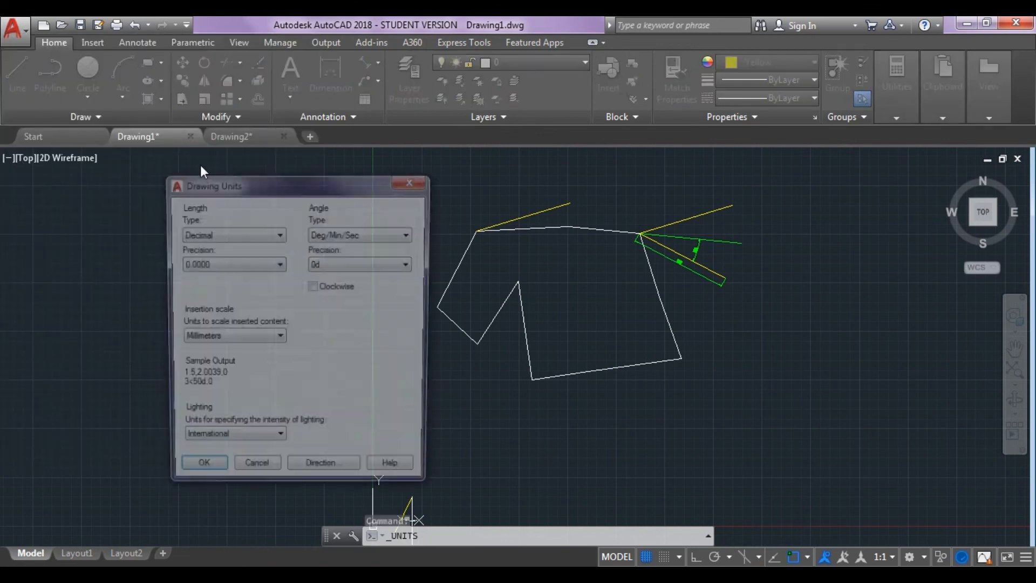
pyautogui.click(331, 476)
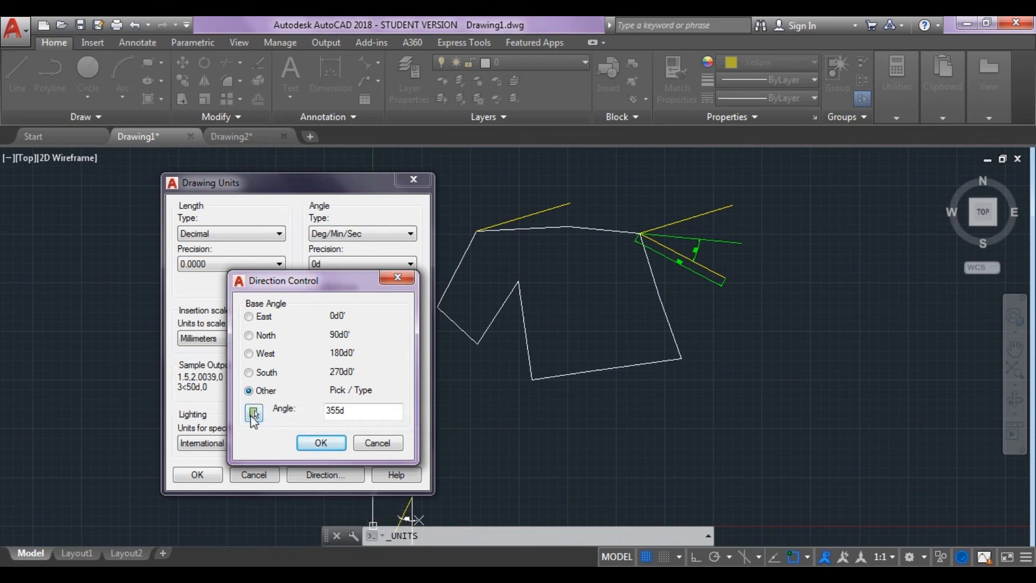
pyautogui.click(254, 415)
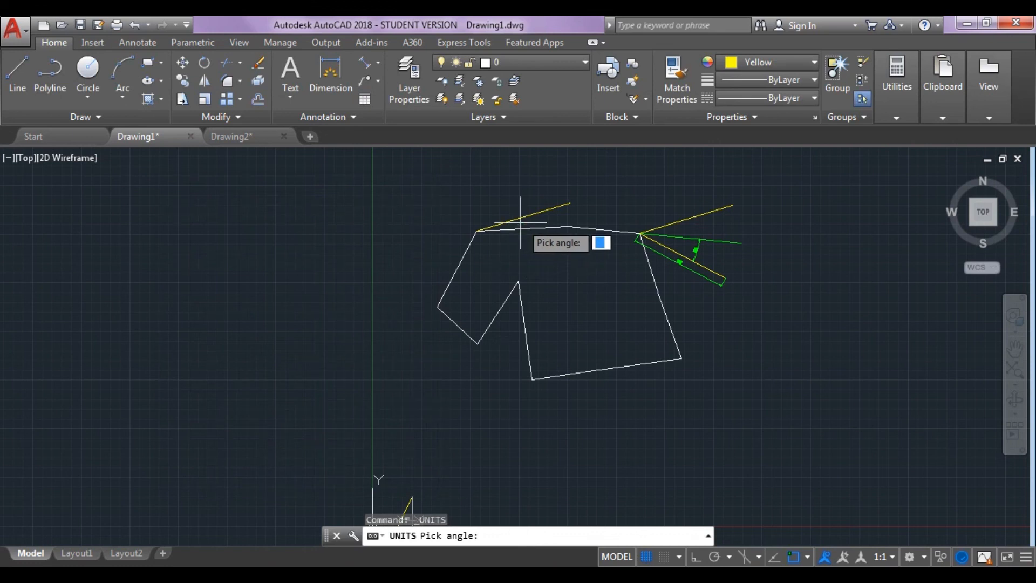
pyautogui.click(524, 230)
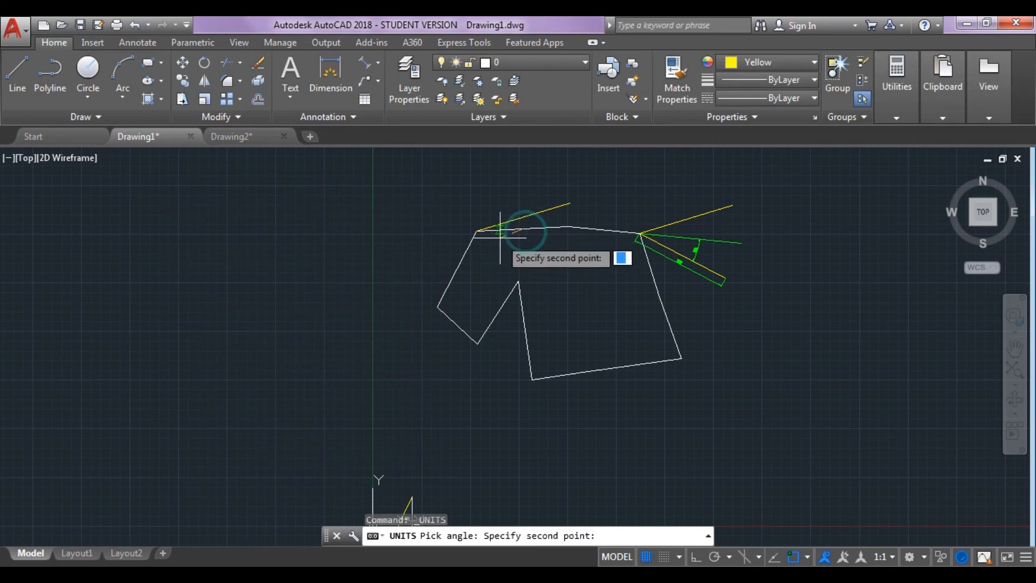
pyautogui.click(477, 231)
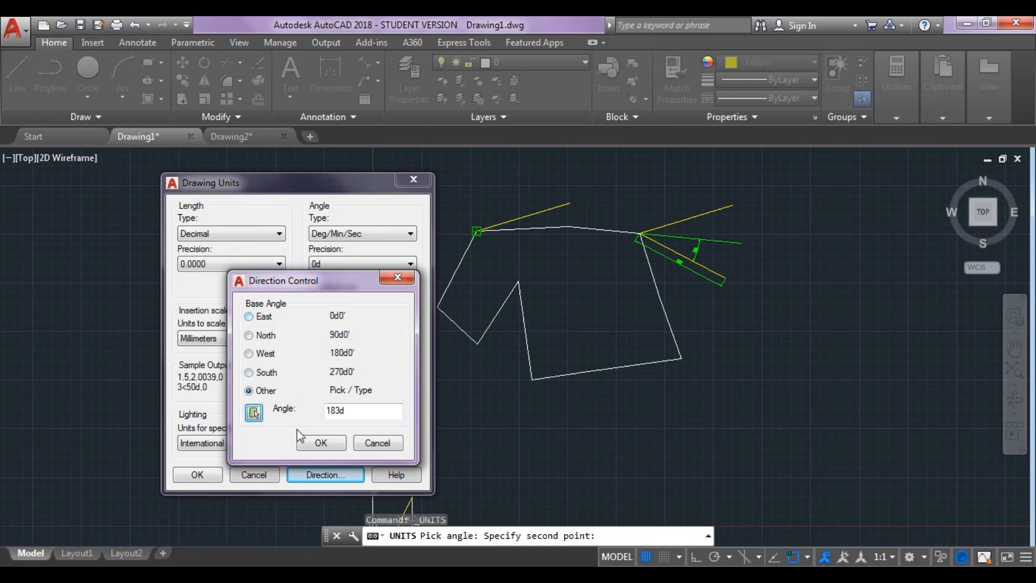
pyautogui.click(321, 443)
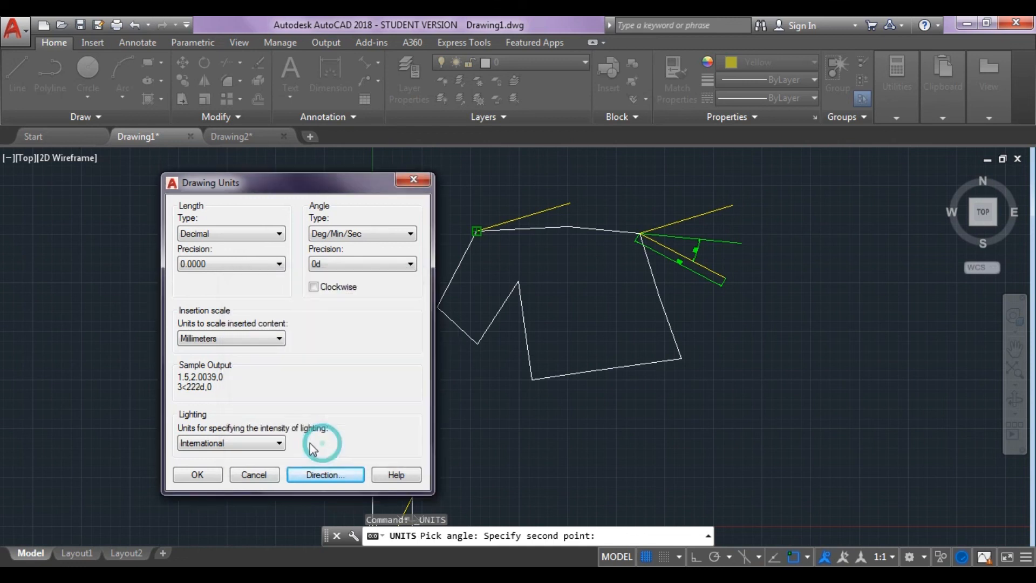
pyautogui.click(198, 474)
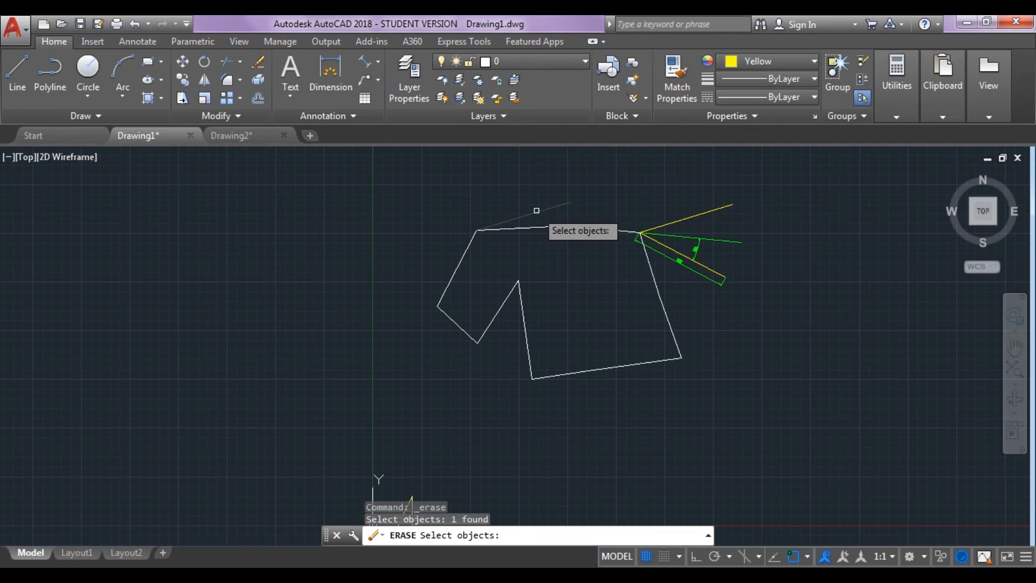
# Erase the yellow line starting at the outline's upper-left corner
pyautogui.press('Return')
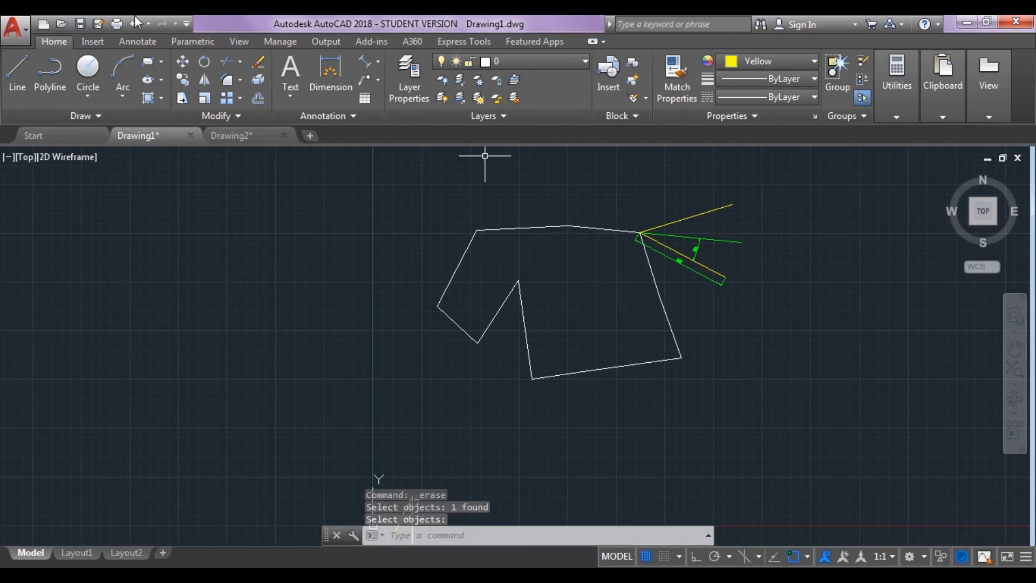